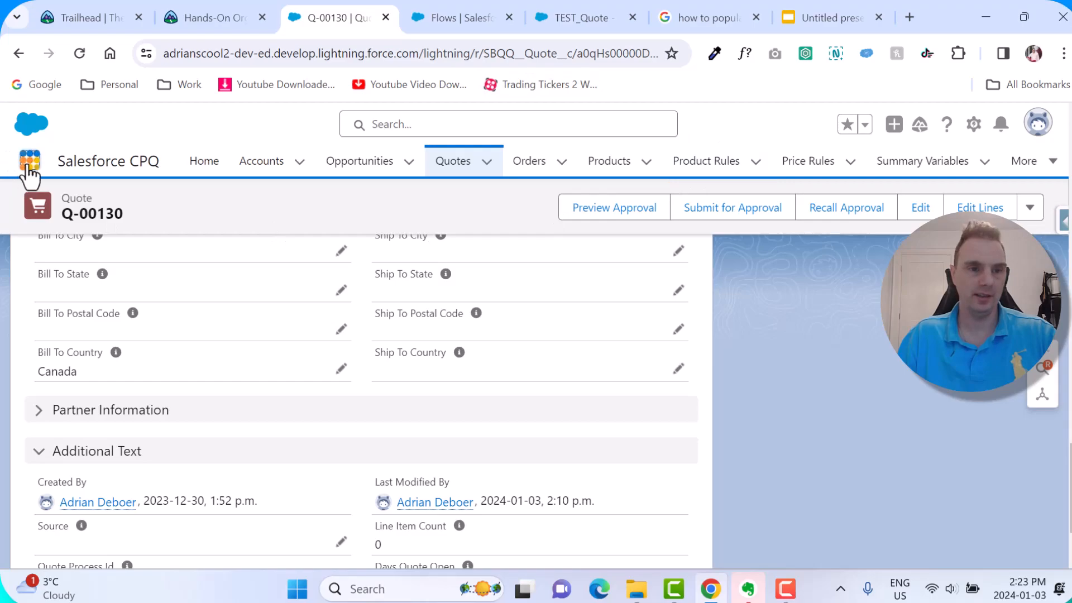
Step: Find and open the Subsidiaries object's record list to review the existing subsidiary records
{"action": "type", "text": "sub"}
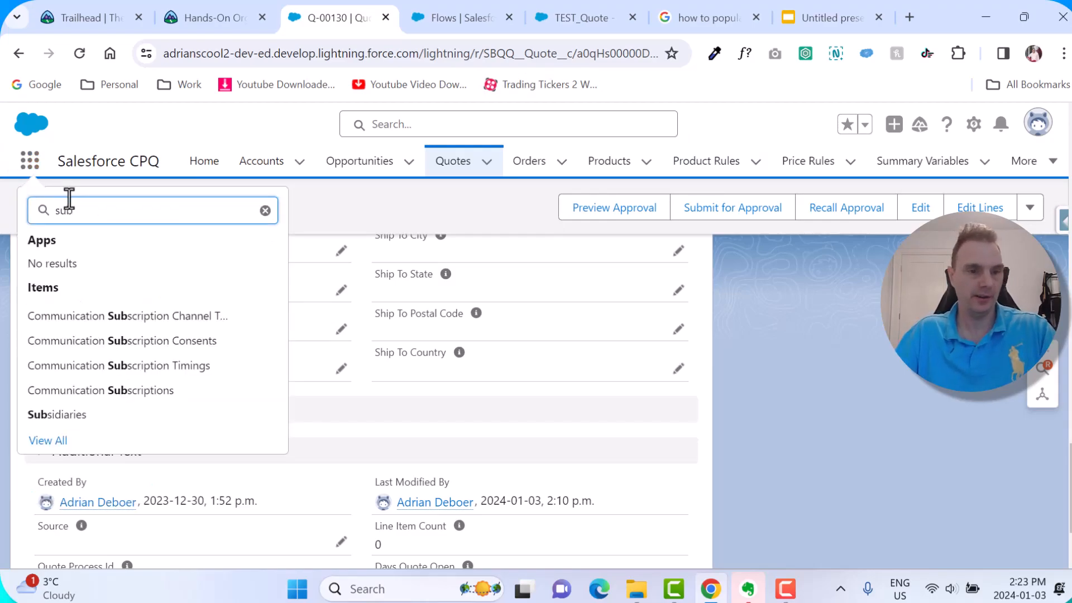
{"action": "left_click", "coordinate": [57, 418]}
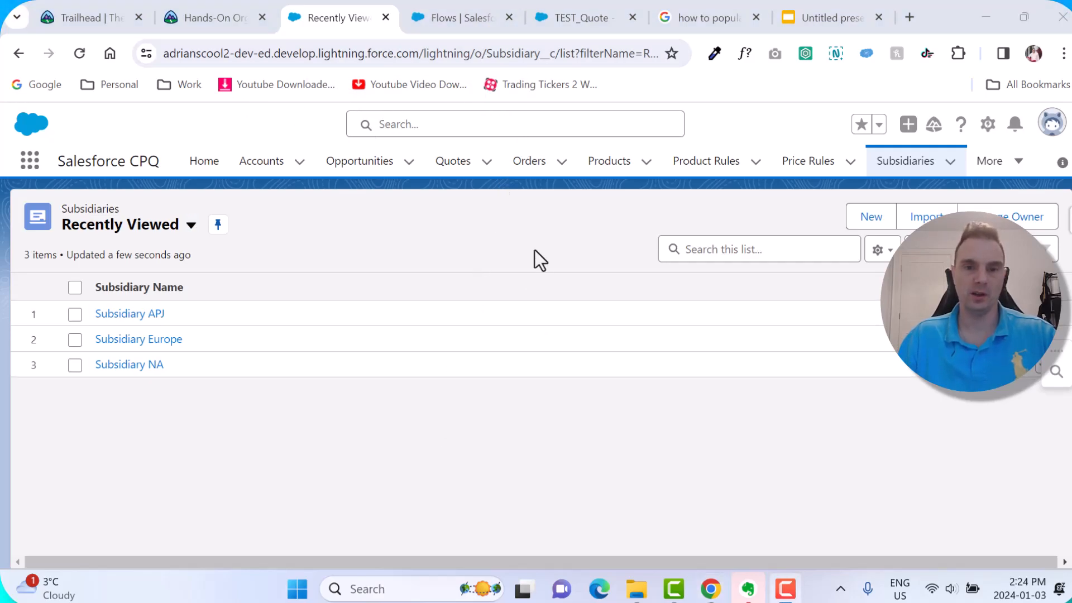
Step: Open quote Q-00127 and inspect the records offered by its Subsidiary lookup field, without choosing one
{"action": "left_click", "coordinate": [455, 165]}
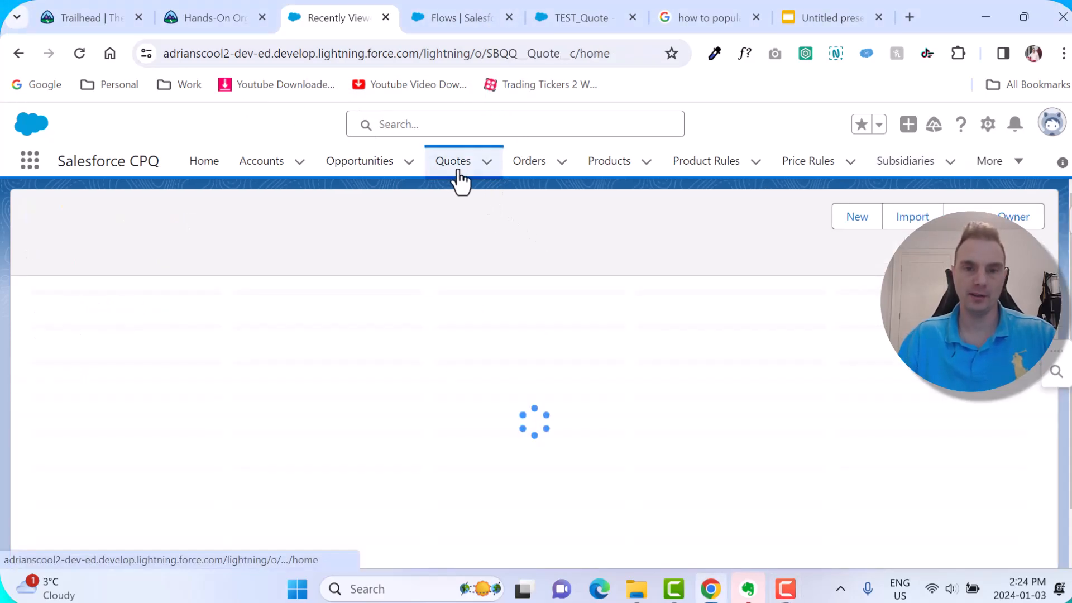
{"action": "left_click", "coordinate": [118, 340]}
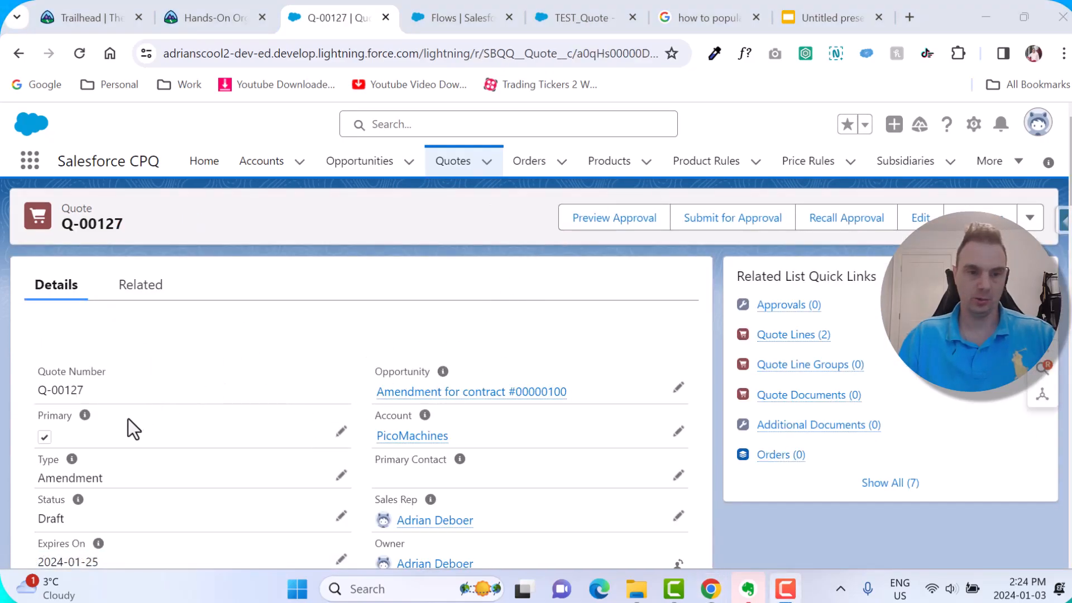
{"action": "scroll", "coordinate": [132, 337], "scroll_direction": "down", "scroll_amount": 8}
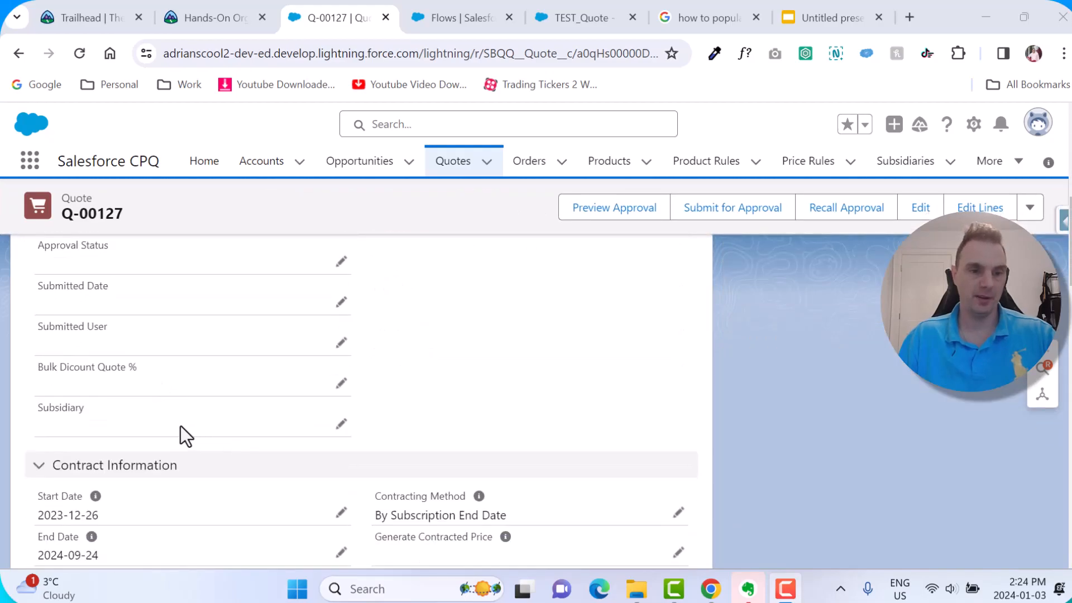
{"action": "left_click", "coordinate": [340, 425]}
{"action": "left_click", "coordinate": [168, 452]}
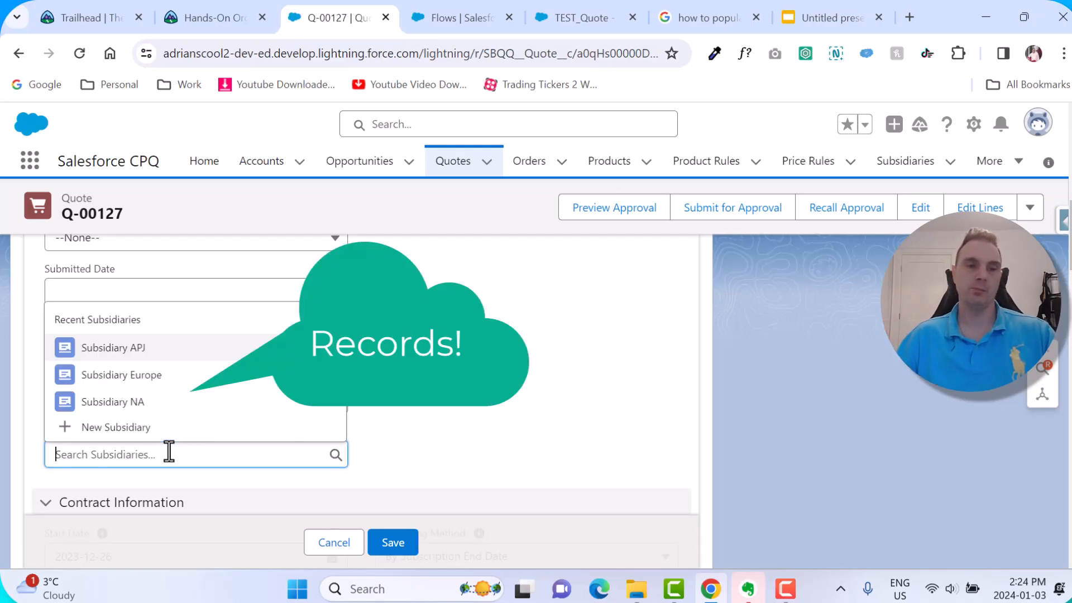
{"action": "left_click", "coordinate": [469, 408]}
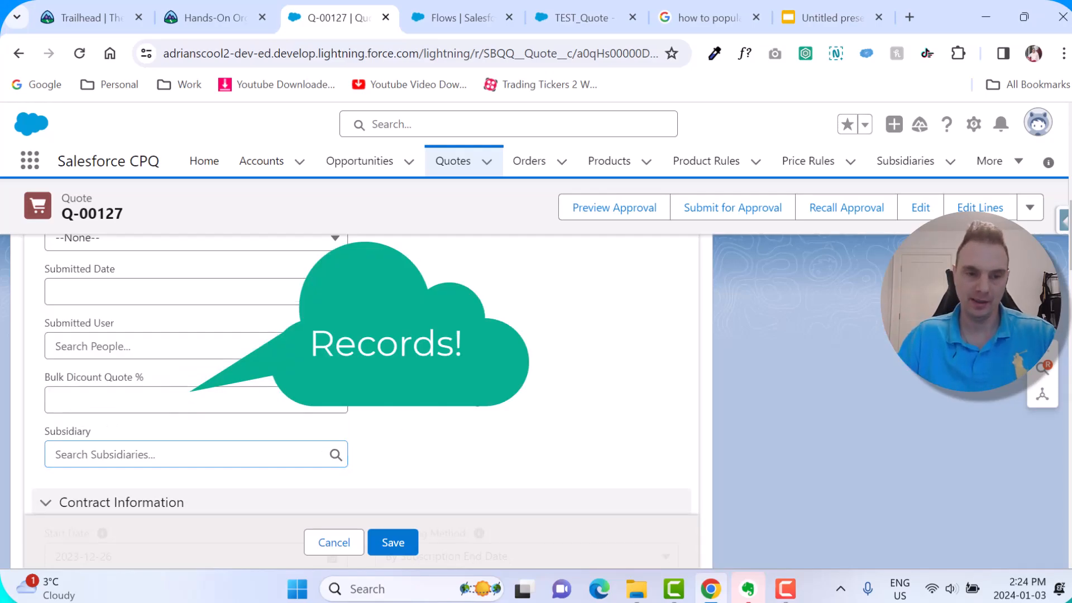
Step: Search the quote page for "bill to" to locate the Bill To Country field
{"action": "scroll", "coordinate": [469, 385], "scroll_direction": "down", "scroll_amount": 12}
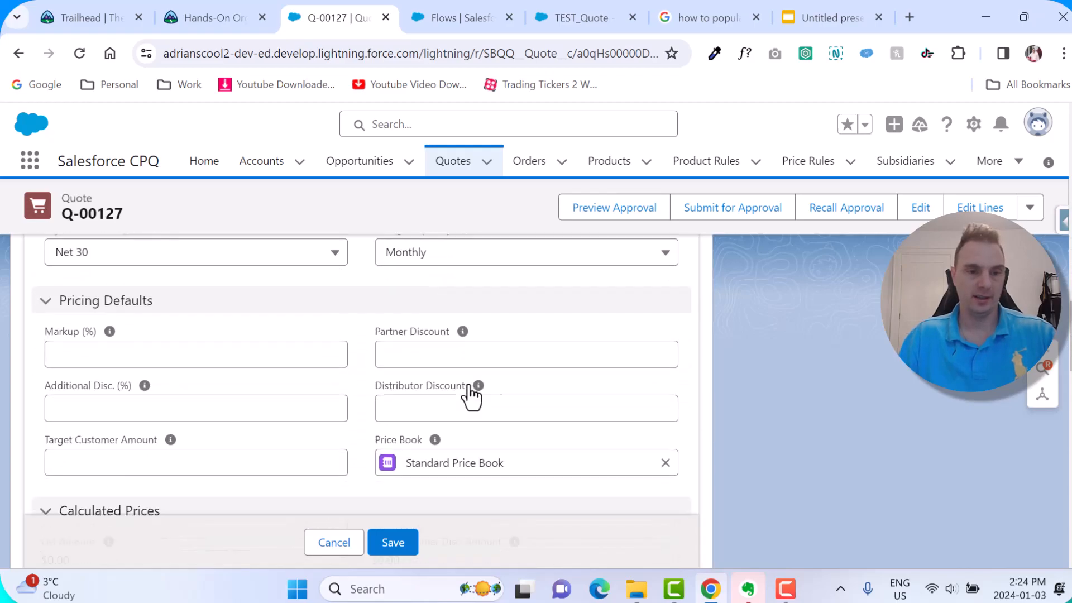
{"action": "scroll", "coordinate": [468, 384], "scroll_direction": "down", "scroll_amount": 8}
{"action": "key", "text": "ctrl+f"}
{"action": "type", "text": "bill to"}
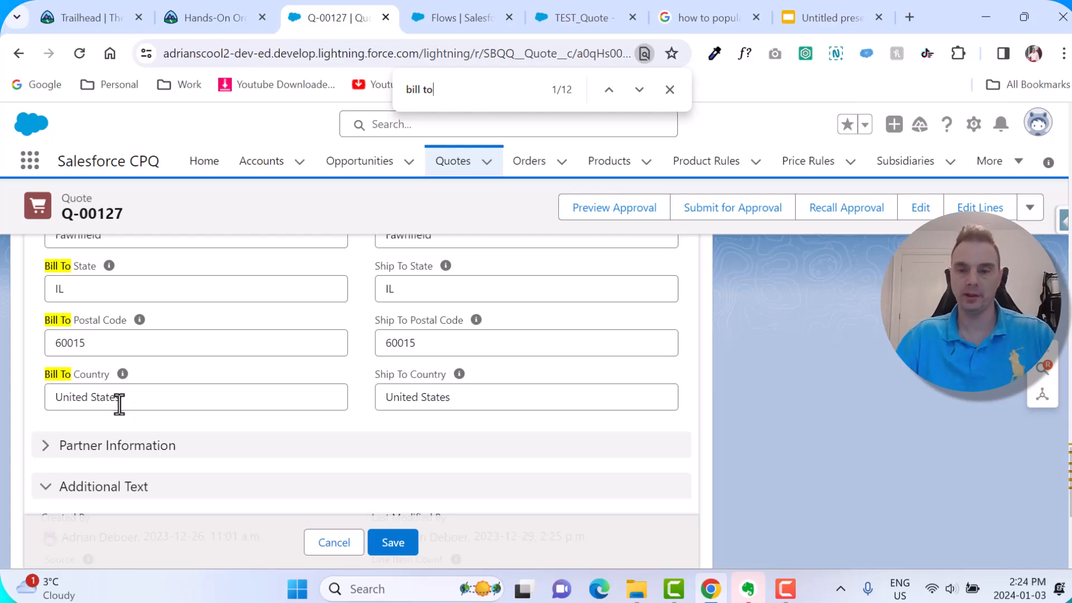
Step: Switch to the Google Slides presentation and review the requirement table mapping billing countries to subsidiaries
{"action": "left_click", "coordinate": [815, 17]}
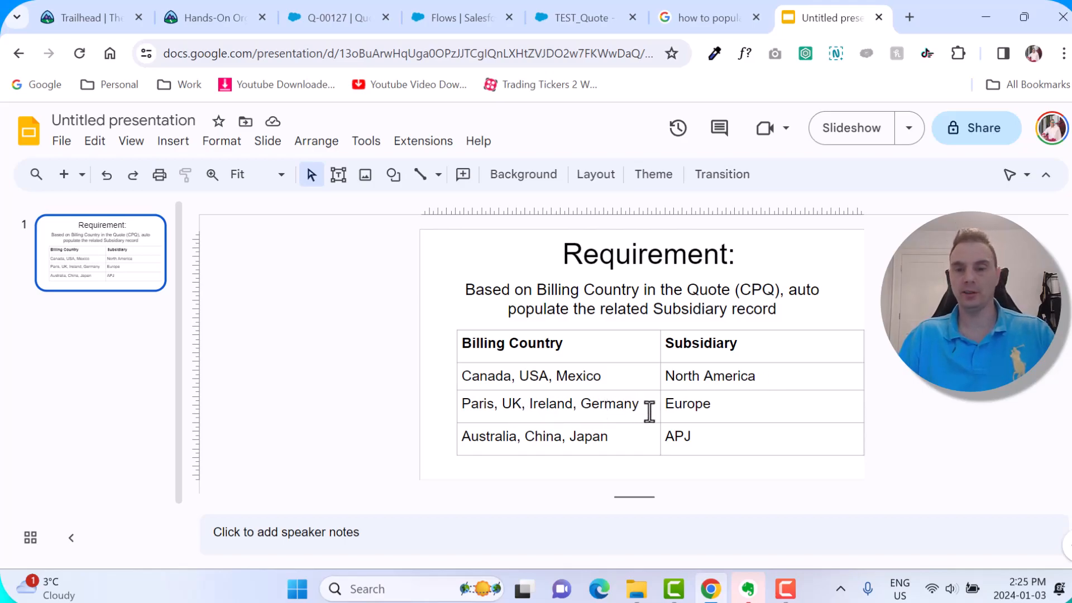
{"action": "left_click", "coordinate": [710, 403]}
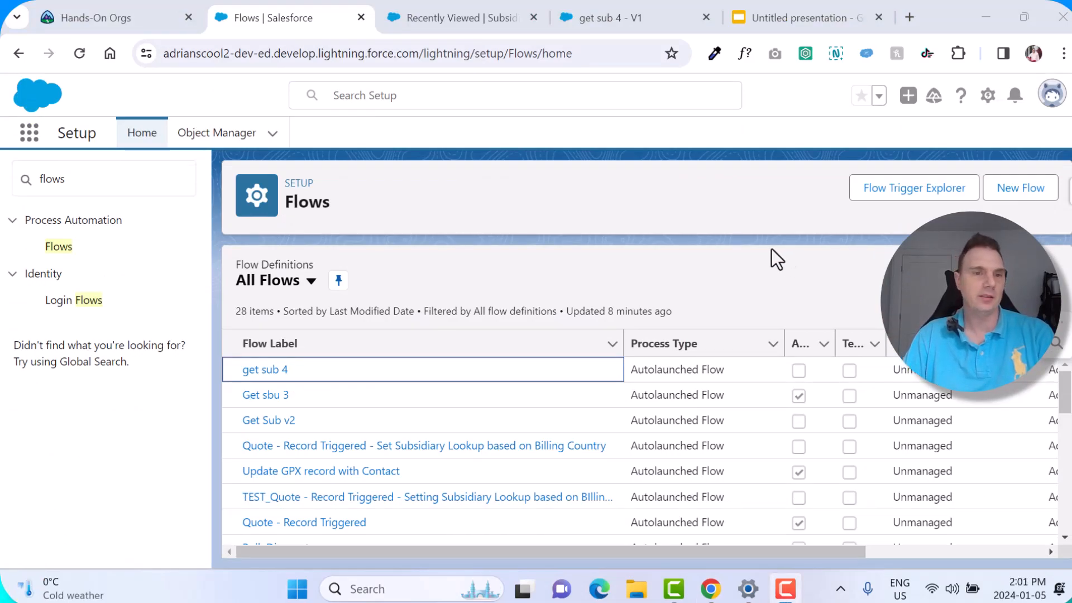
Step: Create a new Record-Triggered Flow from the Flows page in Salesforce Setup
{"action": "left_click", "coordinate": [177, 251]}
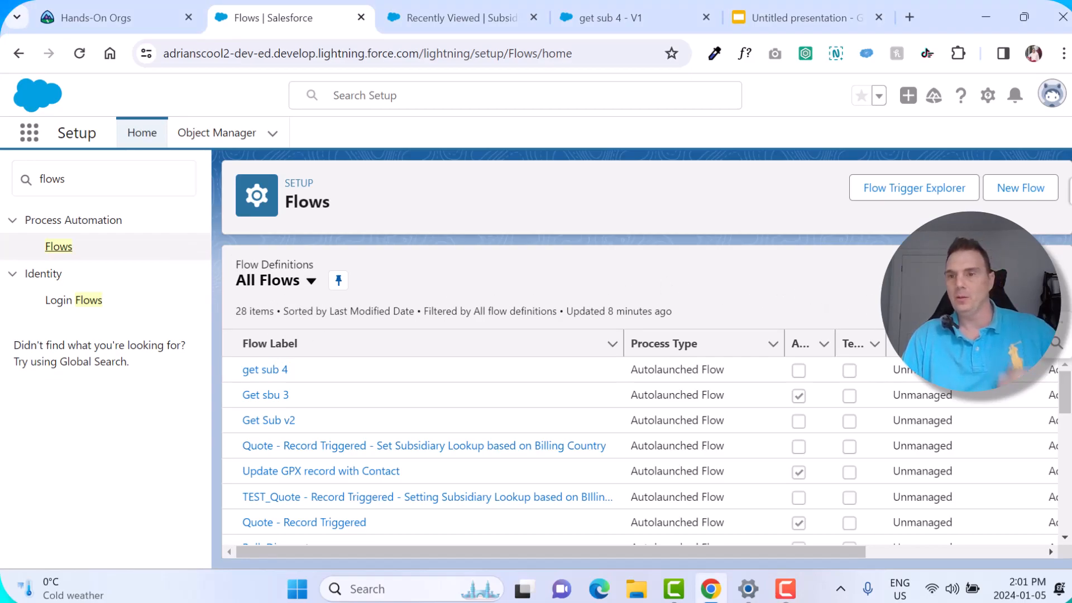
{"action": "left_click", "coordinate": [1037, 190]}
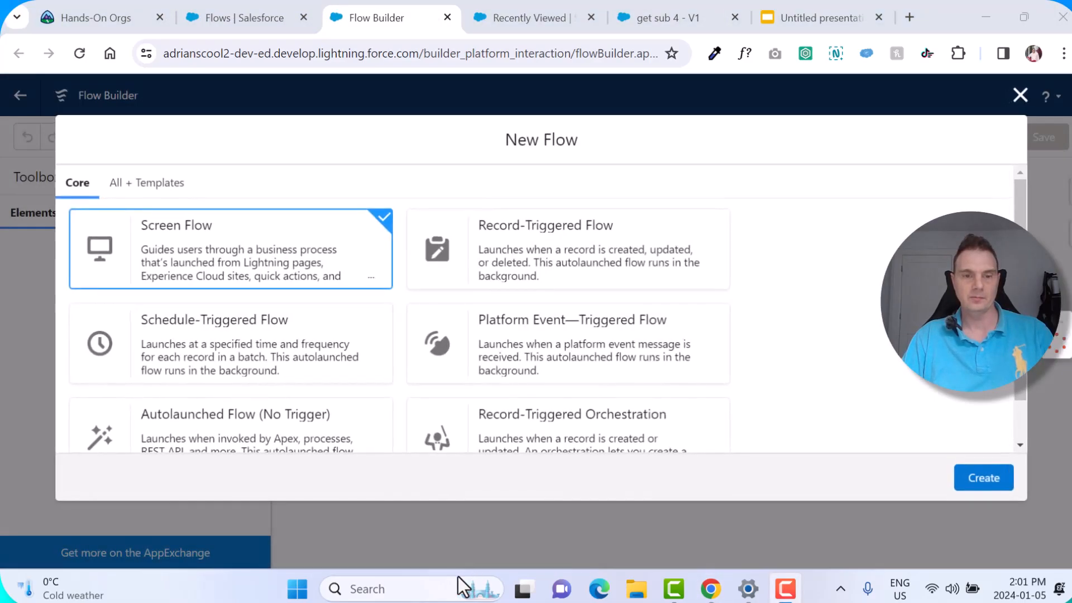
{"action": "left_click", "coordinate": [566, 263]}
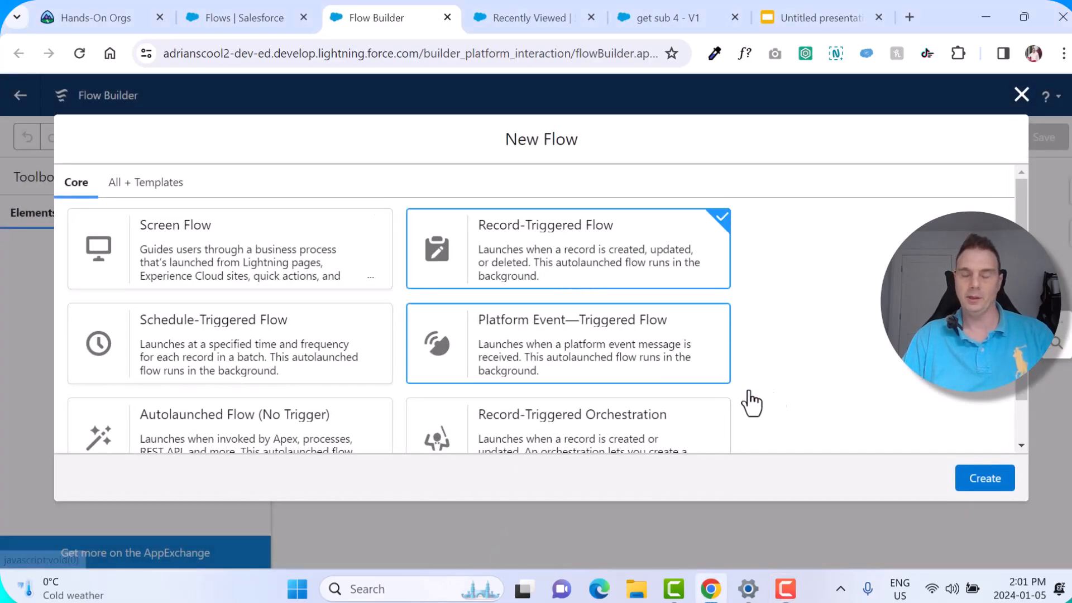
{"action": "left_click", "coordinate": [985, 478]}
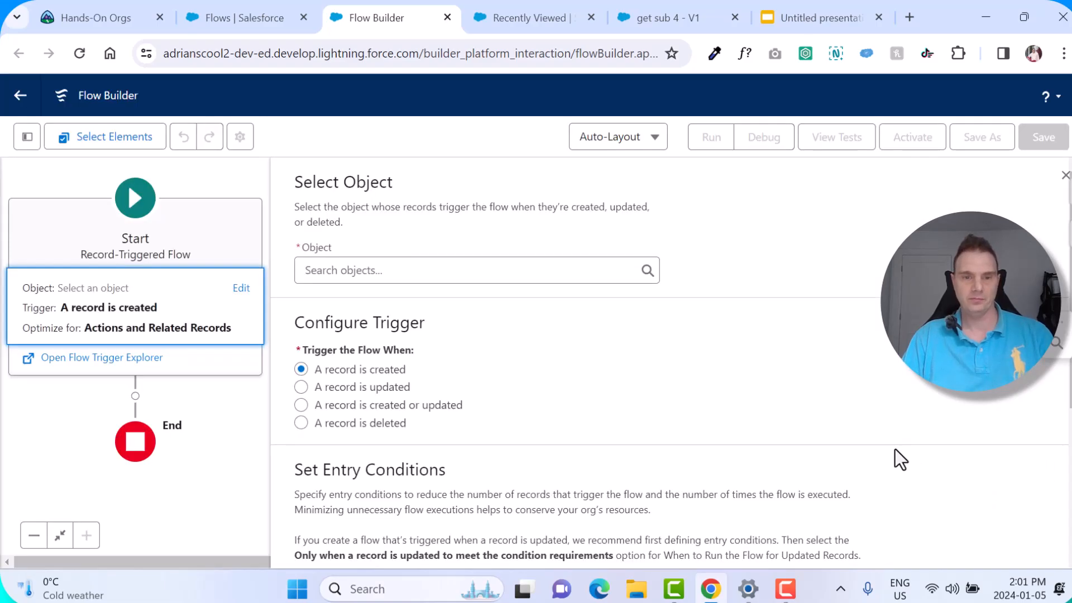
Step: Configure the flow to trigger when a Quote (SBQQ__Quote__c) record is created or updated, optimized for Fast Field Updates
{"action": "left_click", "coordinate": [444, 405]}
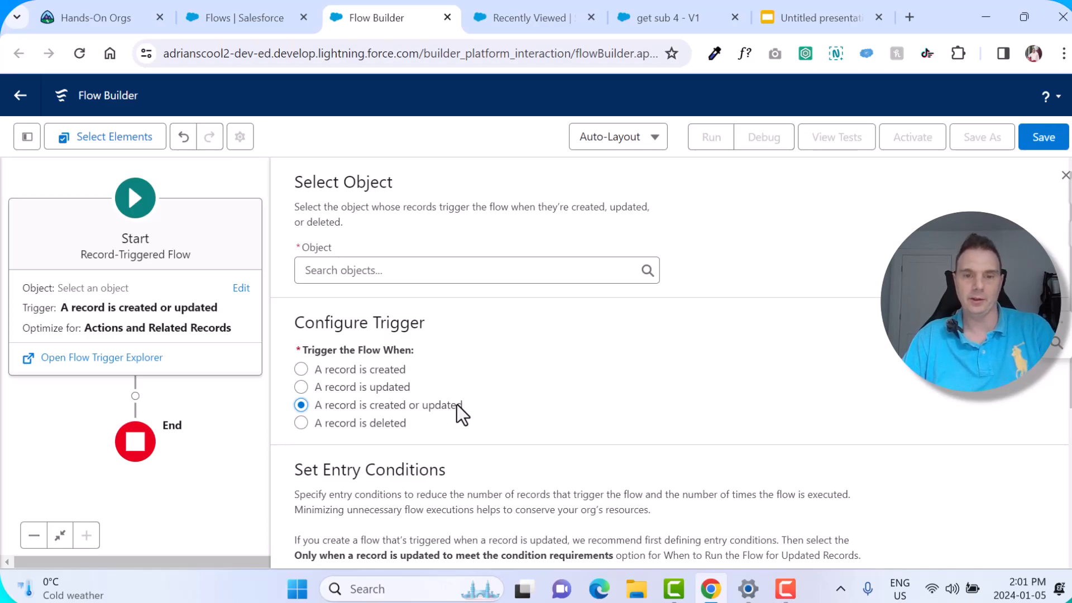
{"action": "left_click", "coordinate": [473, 271]}
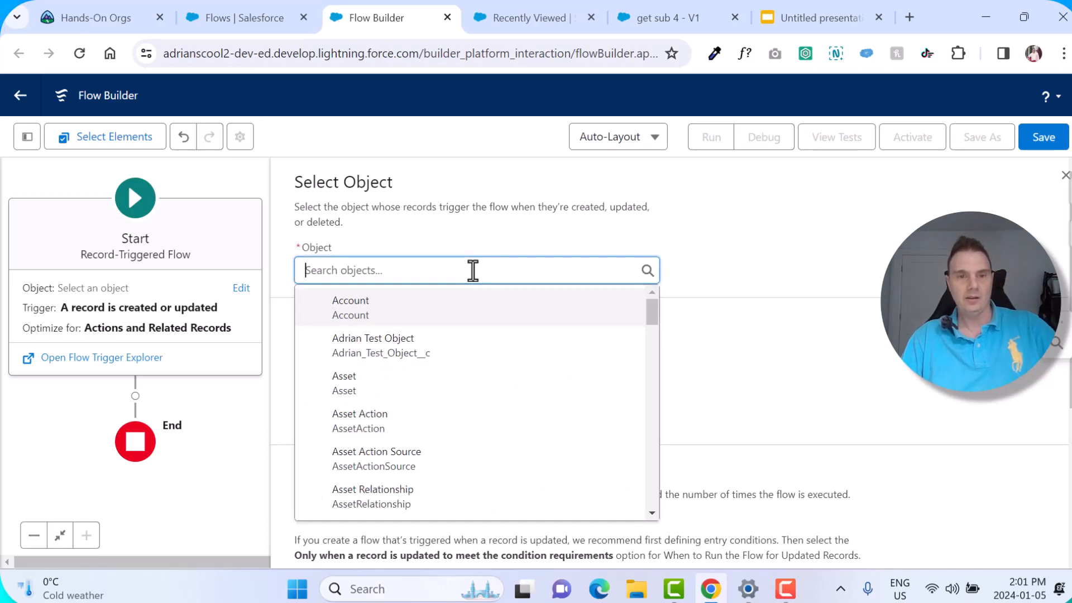
{"action": "type", "text": "quote"}
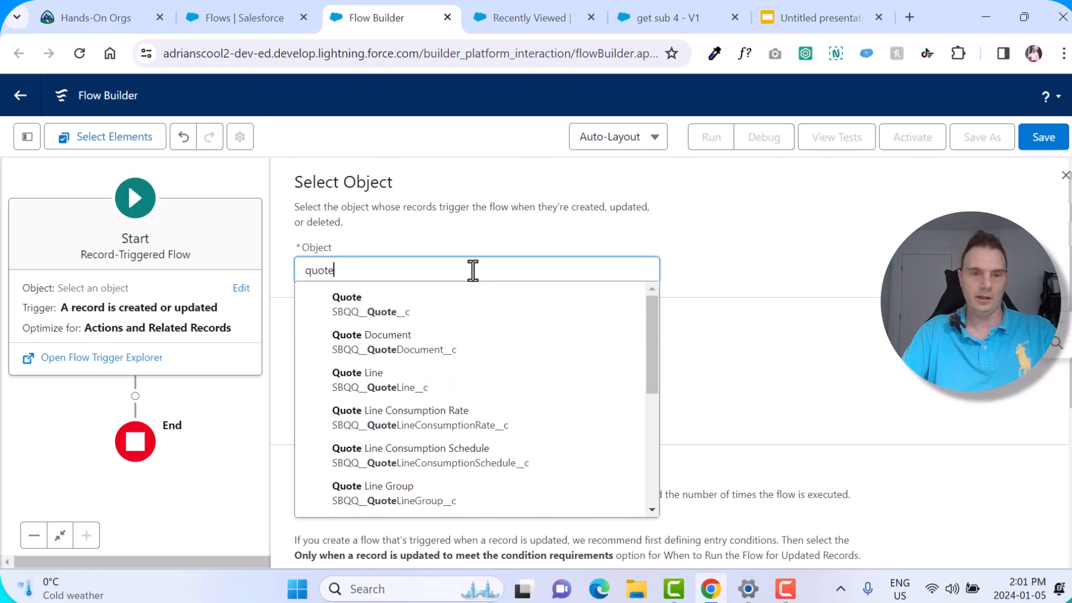
{"action": "left_click", "coordinate": [413, 311]}
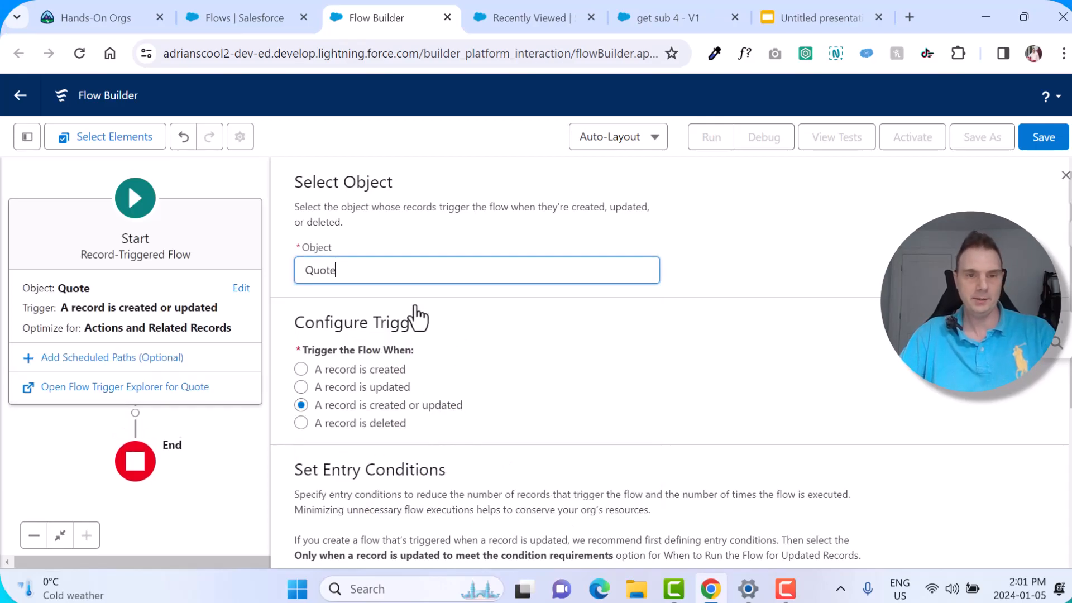
{"action": "scroll", "coordinate": [560, 384], "scroll_direction": "down", "scroll_amount": 5}
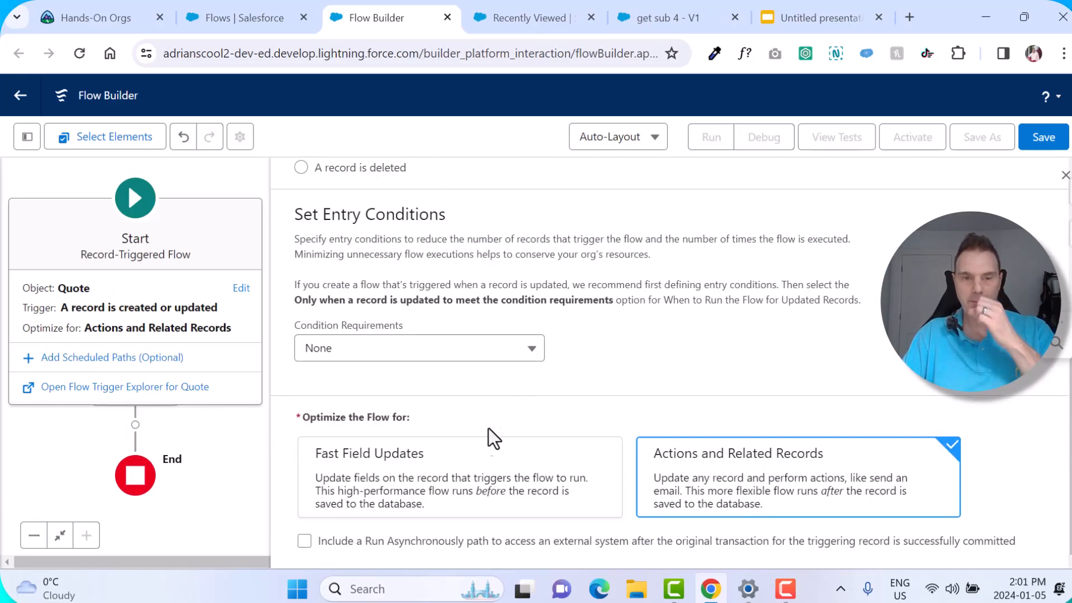
{"action": "left_click", "coordinate": [453, 476]}
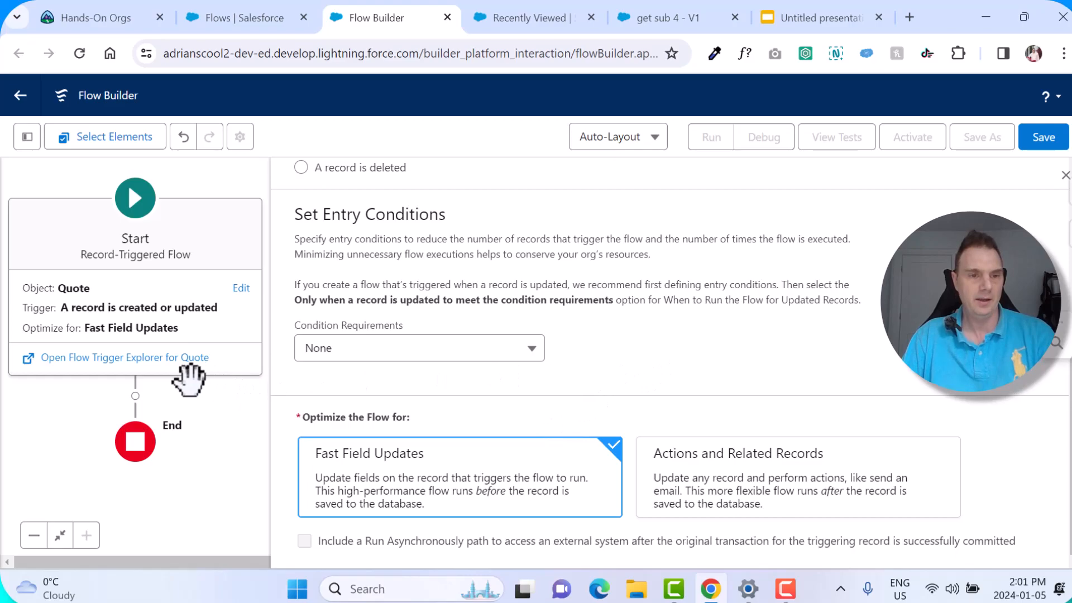
Step: Add a Decision element after the flow's start and label it "Which Subsidiary?"
{"action": "left_click", "coordinate": [134, 397]}
{"action": "scroll", "coordinate": [144, 413], "scroll_direction": "down", "scroll_amount": 2}
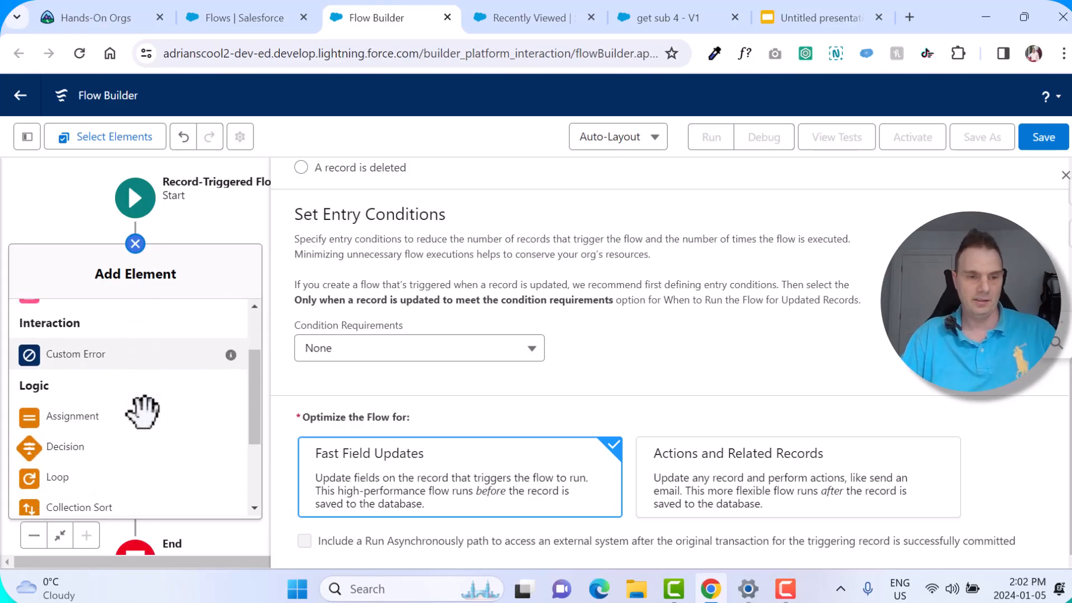
{"action": "left_click", "coordinate": [88, 450]}
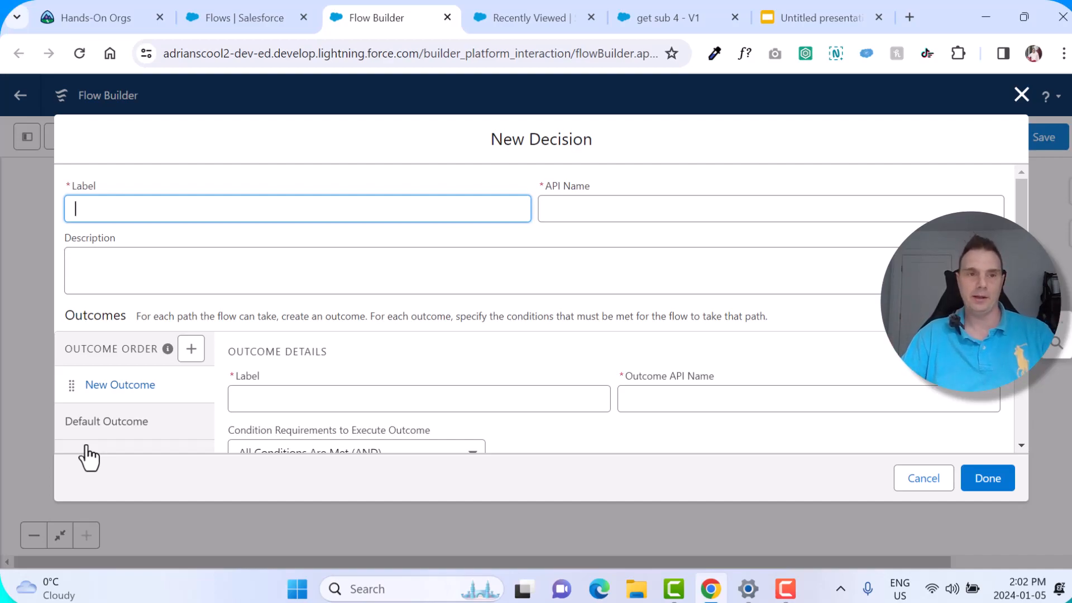
{"action": "type", "text": "Whi"}
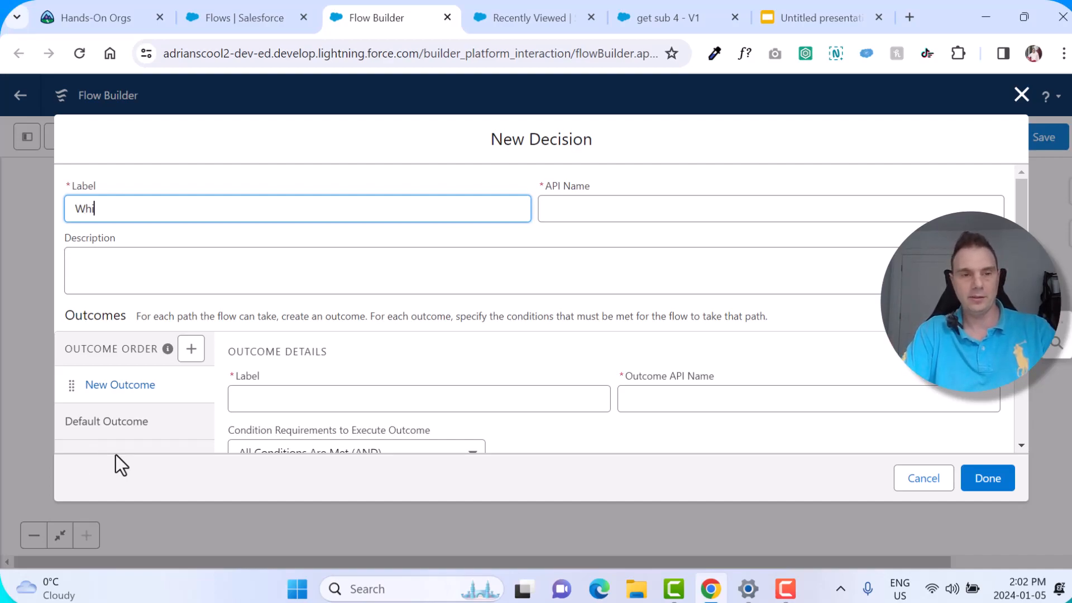
{"action": "type", "text": "ch Subsidiary?"}
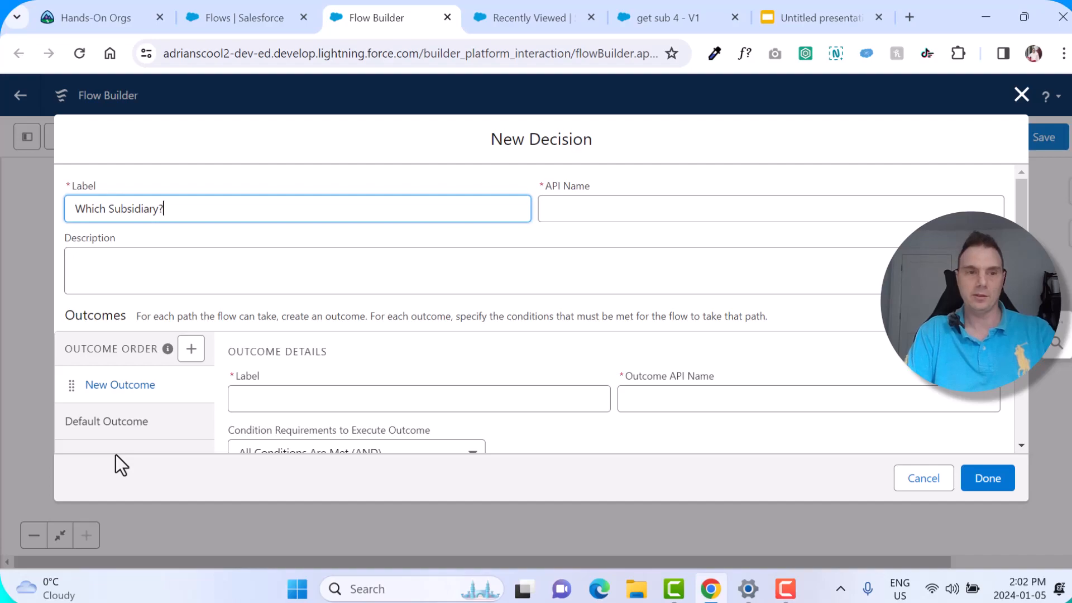
{"action": "key", "text": "Tab"}
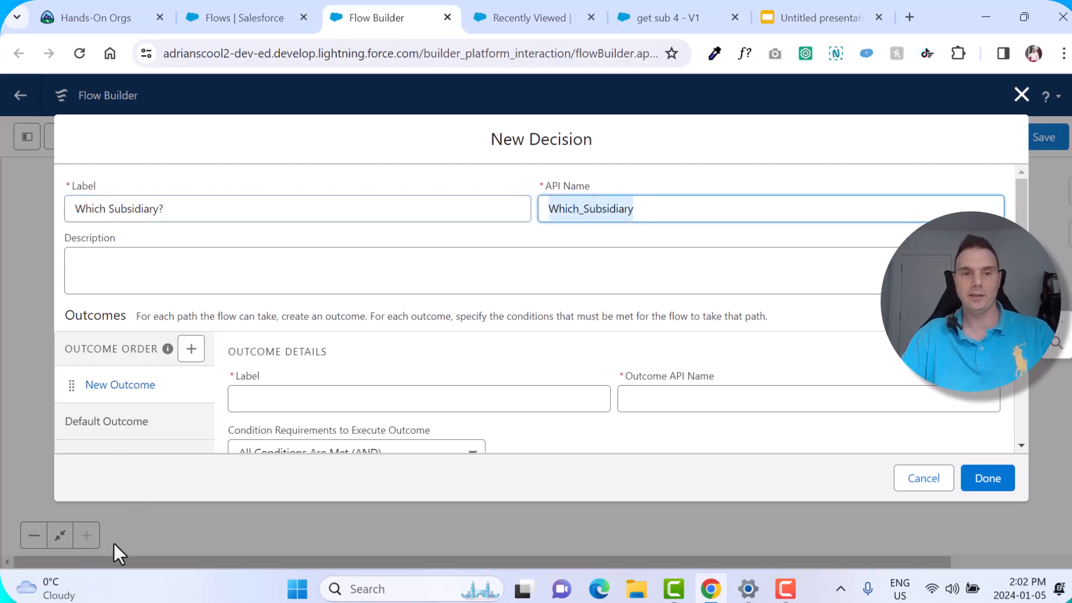
Step: Label the decision's first outcome "NA"
{"action": "scroll", "coordinate": [368, 276], "scroll_direction": "down", "scroll_amount": 2}
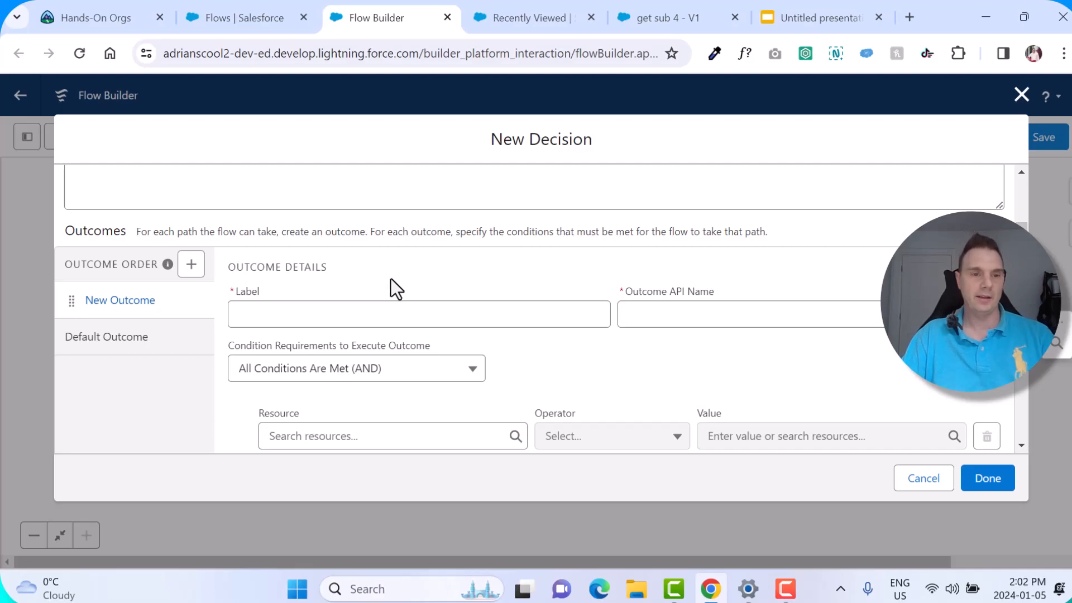
{"action": "left_click", "coordinate": [334, 312]}
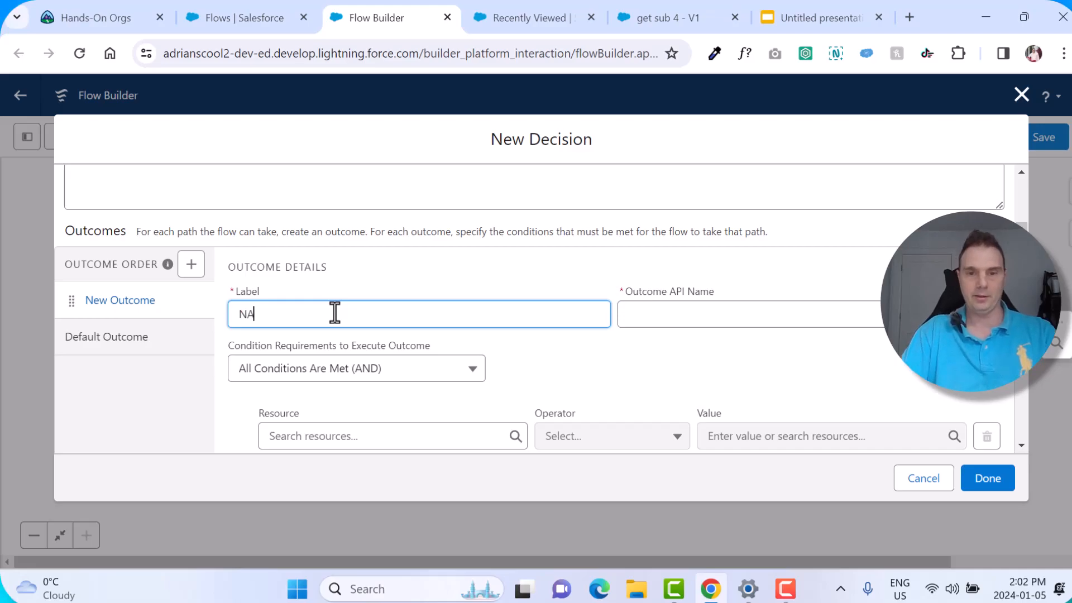
{"action": "key", "text": "Tab"}
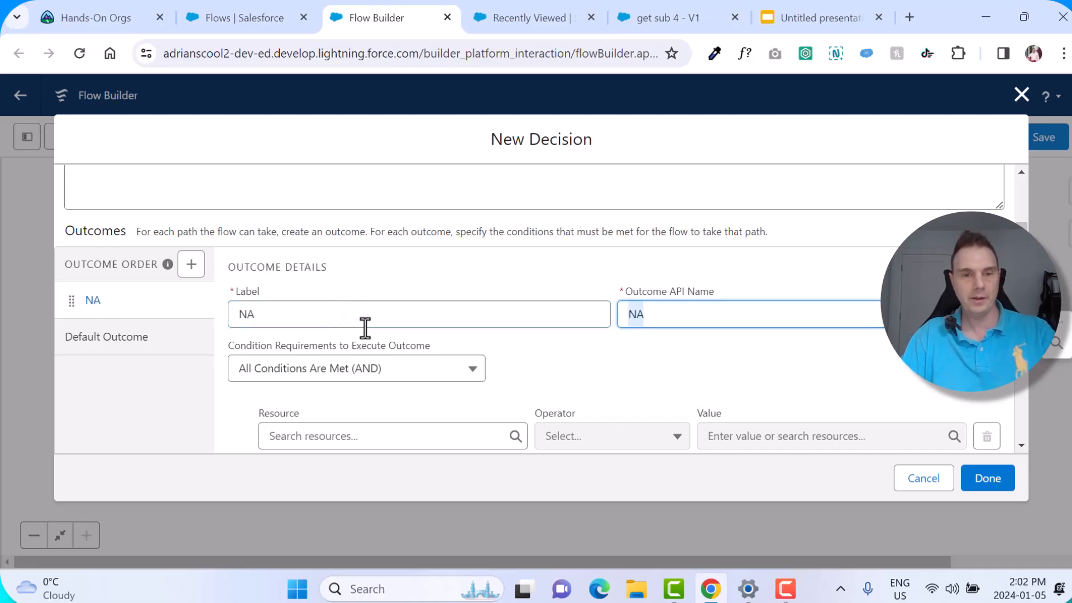
Step: Set the NA outcome's first condition to the triggering record's Bill To Country (SBQQ__BillingCountry__c) Equals Canada
{"action": "scroll", "coordinate": [363, 318], "scroll_direction": "down", "scroll_amount": 3}
{"action": "left_click", "coordinate": [332, 306]}
{"action": "scroll", "coordinate": [376, 385], "scroll_direction": "down", "scroll_amount": 3}
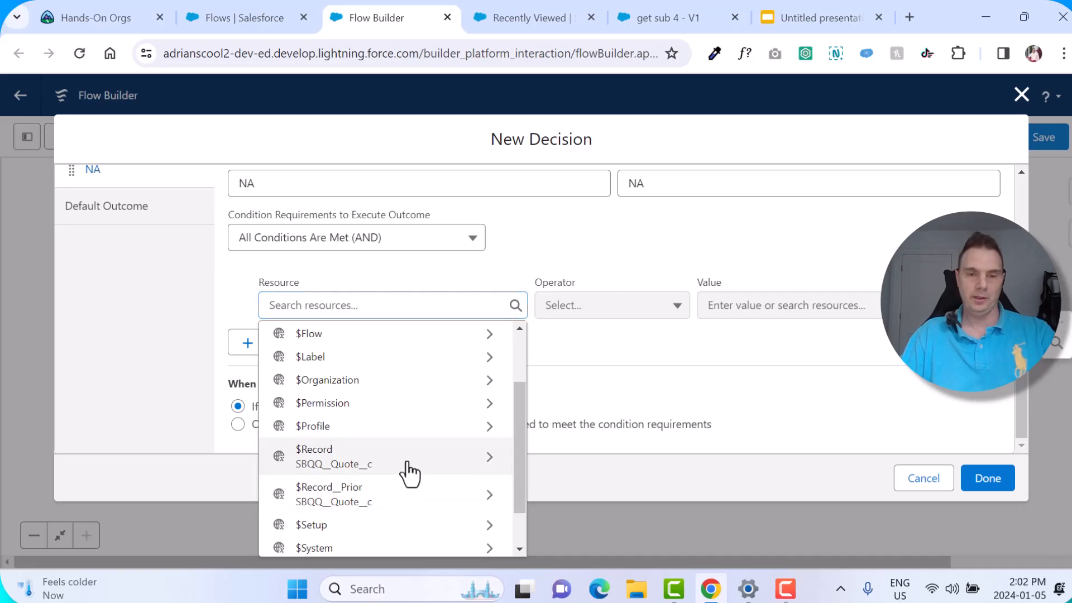
{"action": "left_click", "coordinate": [411, 468]}
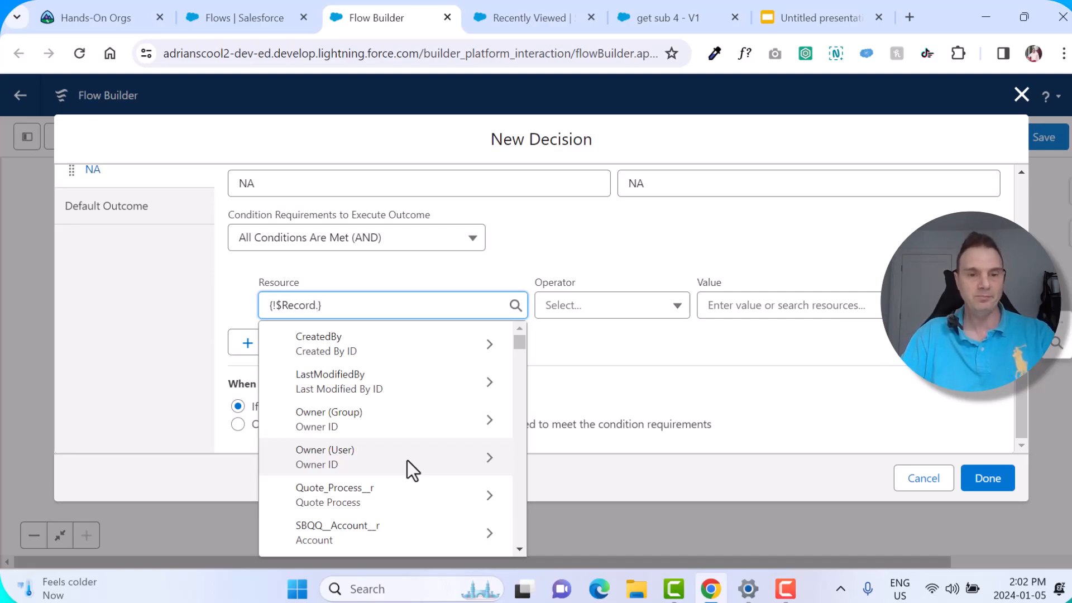
{"action": "type", "text": ".bill"}
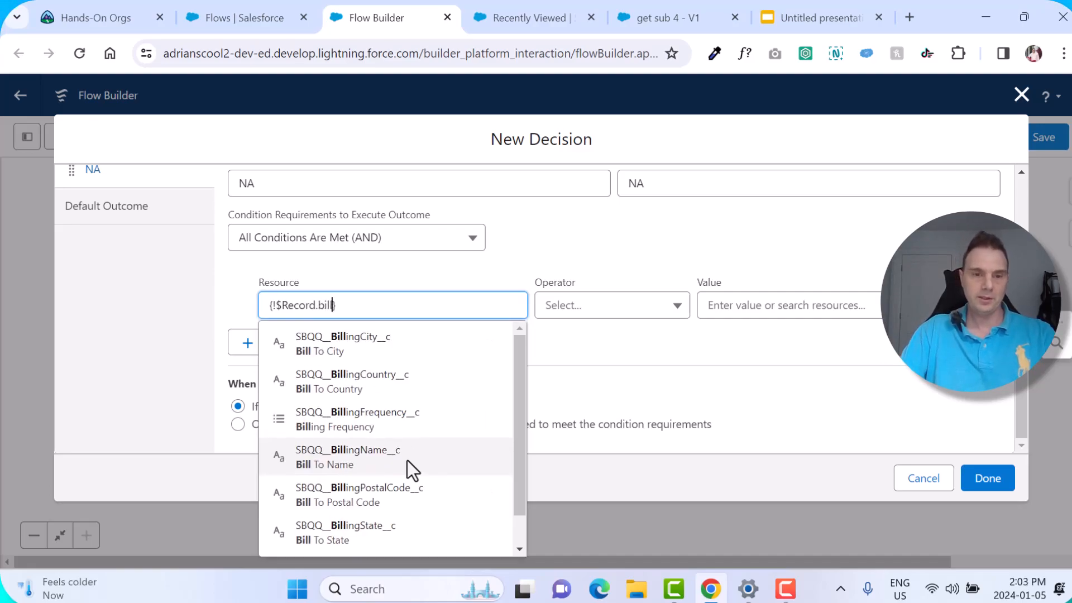
{"action": "left_click", "coordinate": [381, 385]}
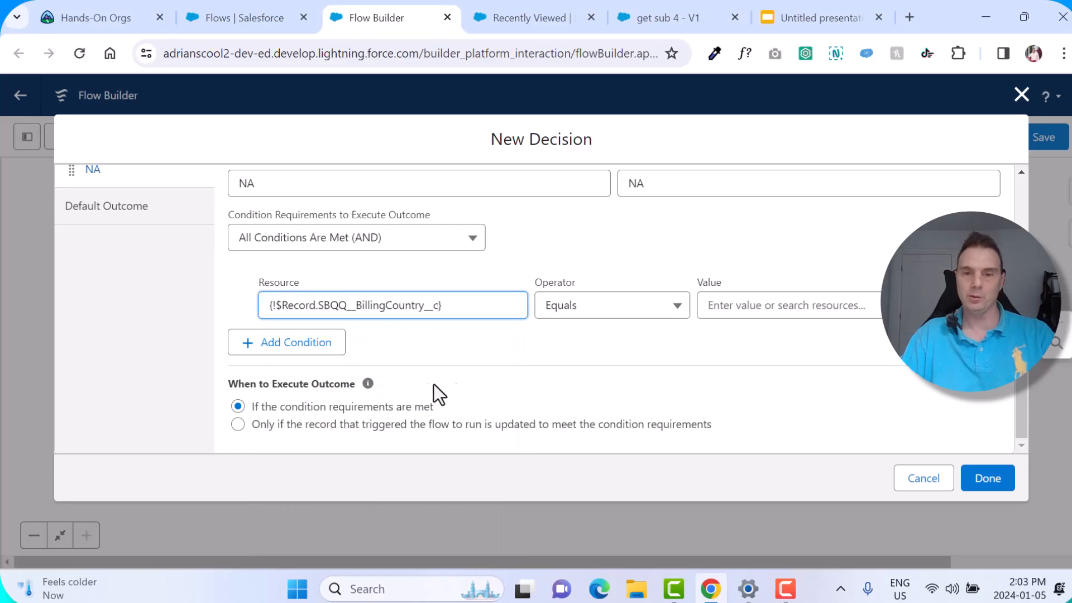
{"action": "left_click", "coordinate": [769, 305]}
{"action": "type", "text": "Canada"}
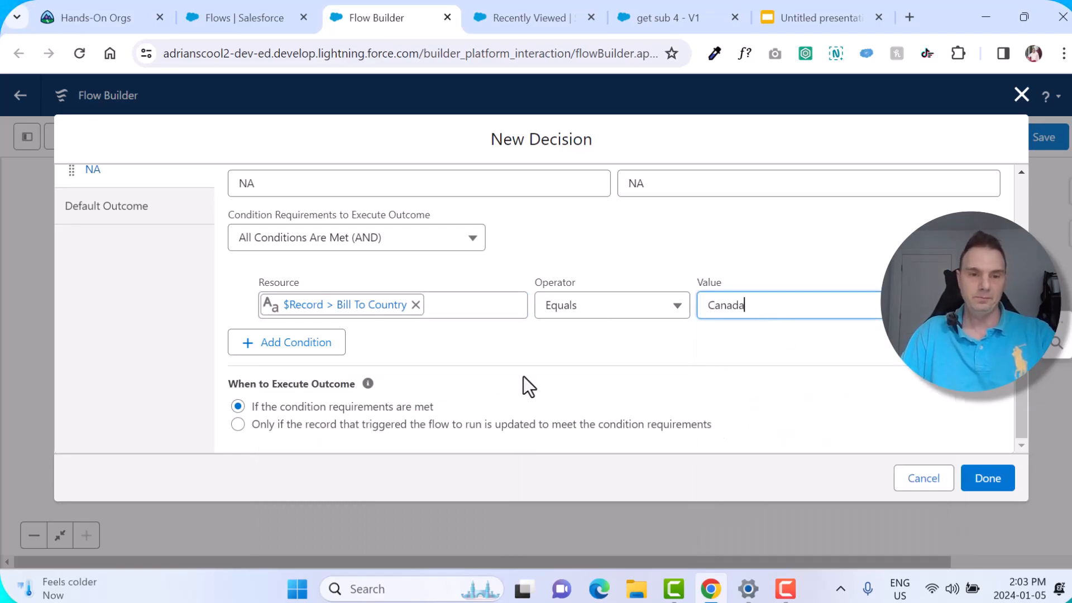
Step: Add a second condition to the NA outcome: the triggering record's Bill To Country (SBQQ__BillingCountry__c) Equals United States
{"action": "left_click", "coordinate": [313, 352]}
{"action": "left_click", "coordinate": [375, 365]}
{"action": "scroll", "coordinate": [407, 307], "scroll_direction": "down", "scroll_amount": 3}
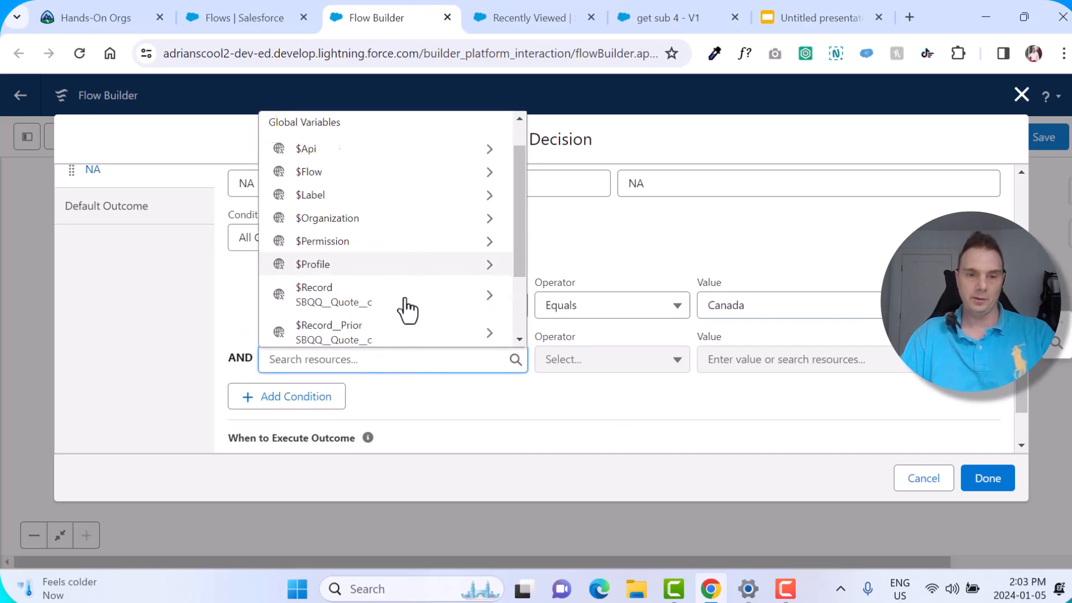
{"action": "scroll", "coordinate": [407, 306], "scroll_direction": "up", "scroll_amount": 1}
{"action": "left_click", "coordinate": [407, 300]}
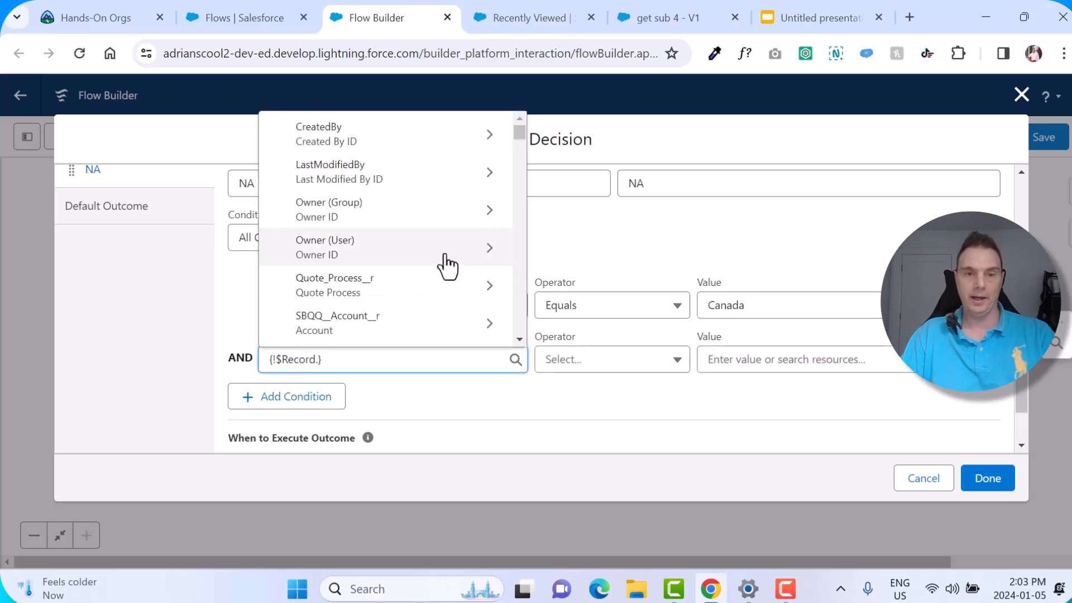
{"action": "scroll", "coordinate": [443, 263], "scroll_direction": "down", "scroll_amount": 1}
{"action": "scroll", "coordinate": [446, 267], "scroll_direction": "down", "scroll_amount": 1}
{"action": "scroll", "coordinate": [446, 267], "scroll_direction": "up", "scroll_amount": 2}
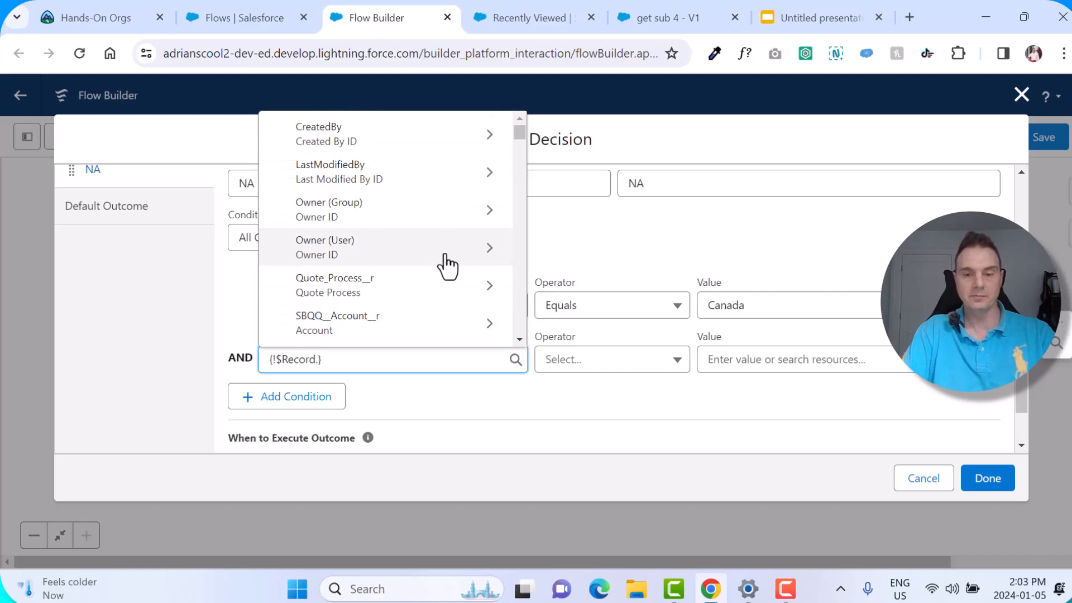
{"action": "type", "text": ".bil"}
{"action": "left_click", "coordinate": [395, 170]}
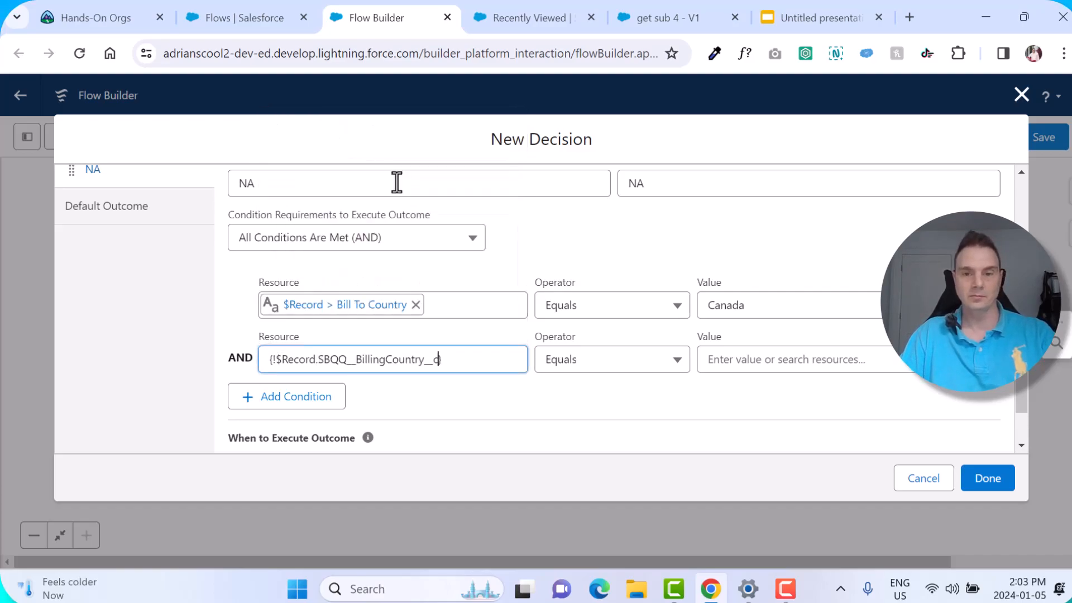
{"action": "left_click", "coordinate": [737, 360]}
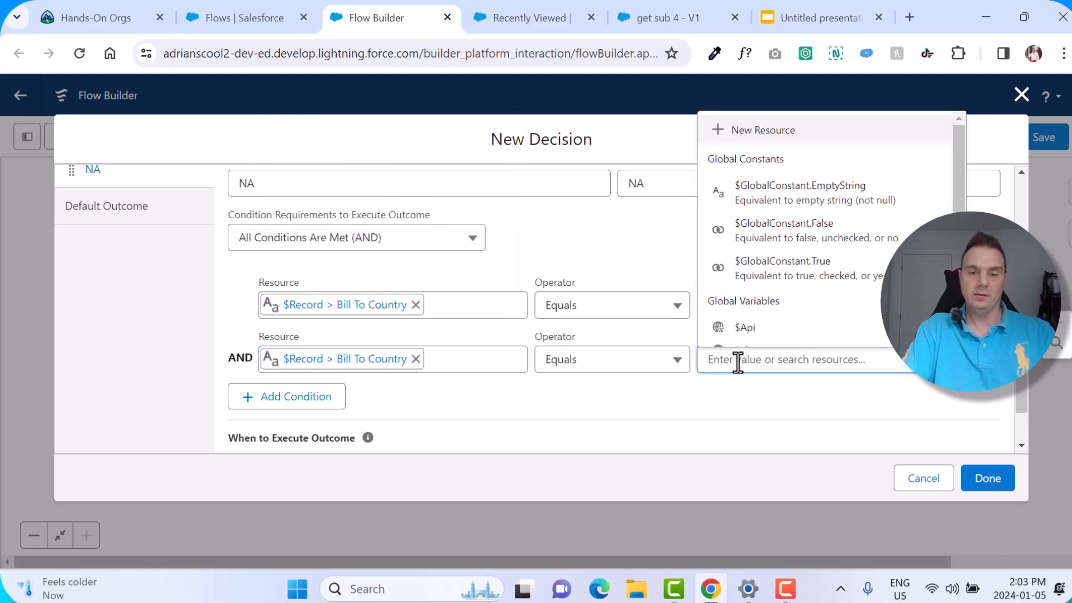
{"action": "type", "text": "United States"}
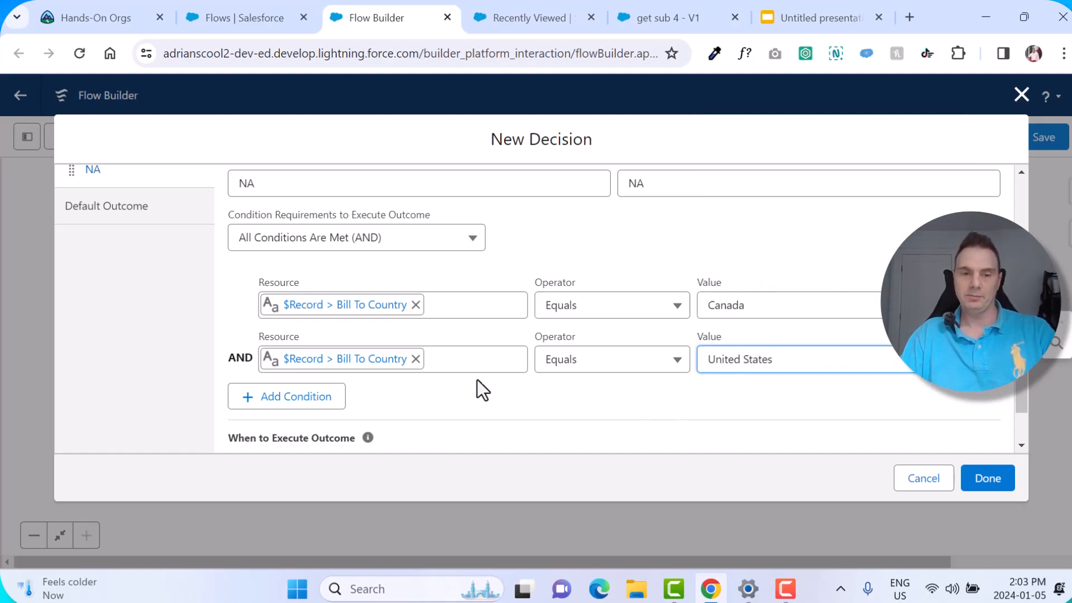
Step: Add a third condition to the NA outcome: the record's Bill To Country (SBQQ__BillingCountry__c) Equals USA
{"action": "left_click", "coordinate": [325, 418]}
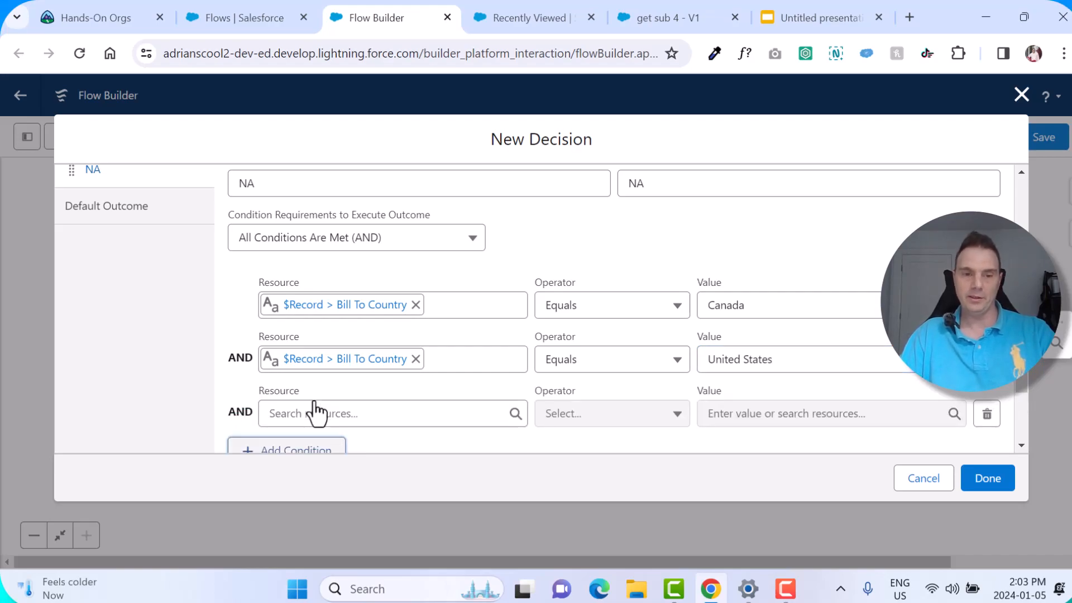
{"action": "left_click", "coordinate": [329, 418]}
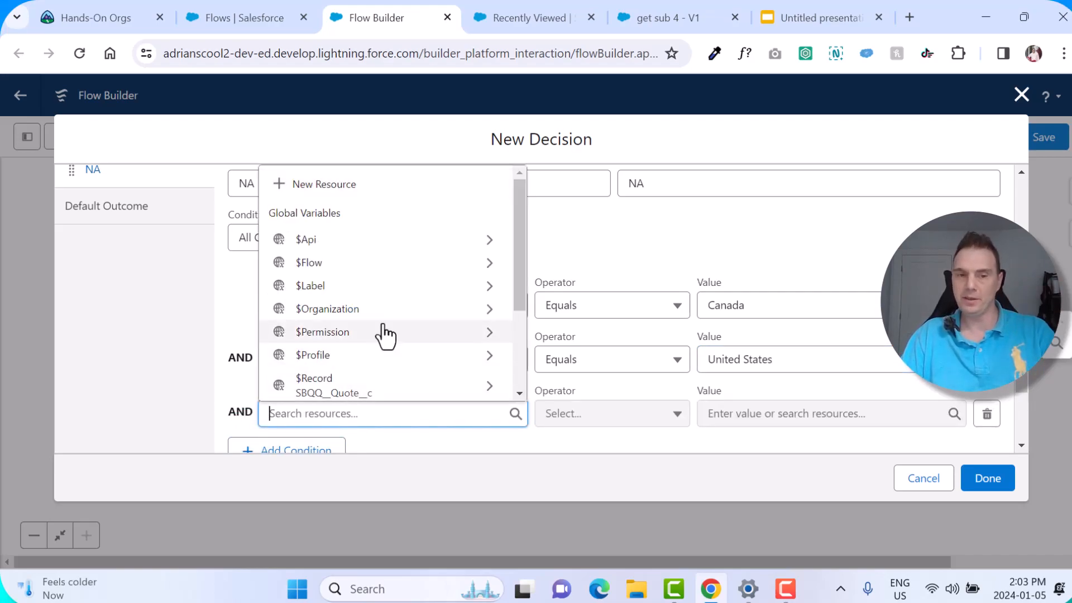
{"action": "scroll", "coordinate": [383, 335], "scroll_direction": "down", "scroll_amount": 3}
{"action": "left_click", "coordinate": [397, 261]}
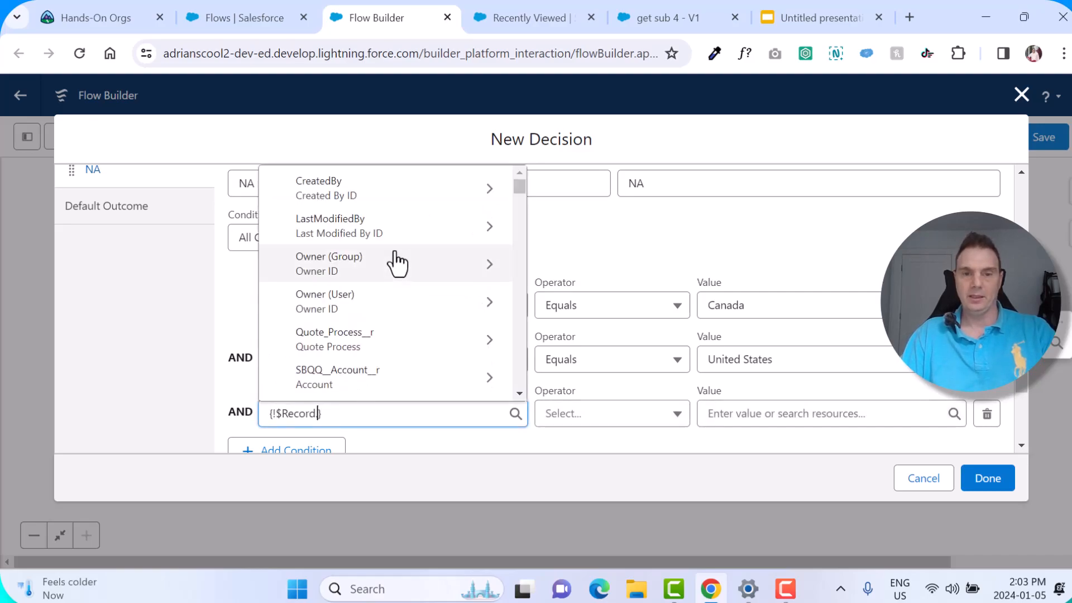
{"action": "type", "text": "ll"}
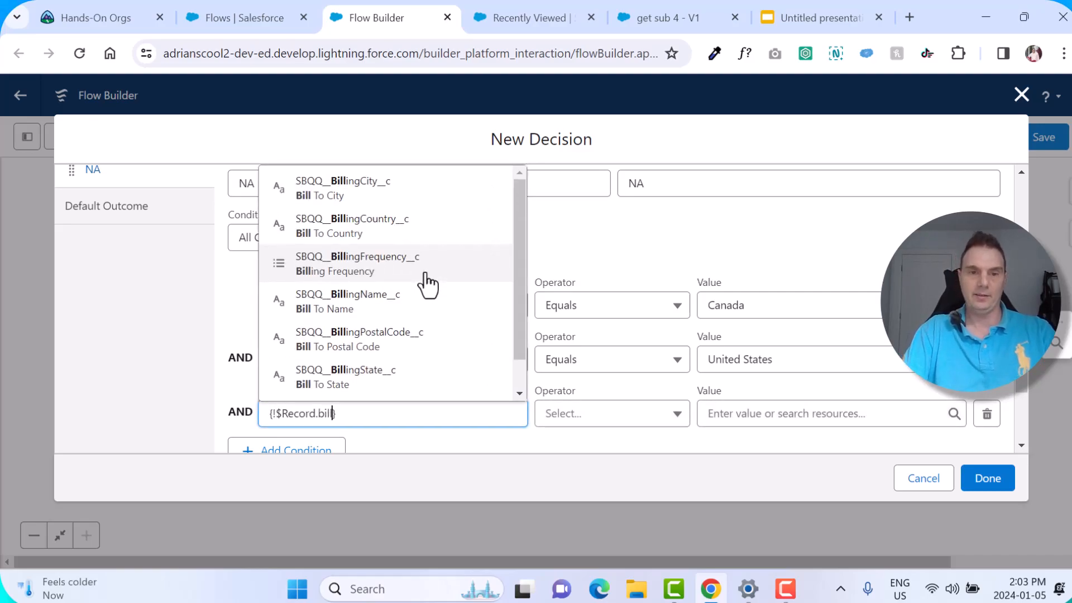
{"action": "left_click", "coordinate": [395, 238]}
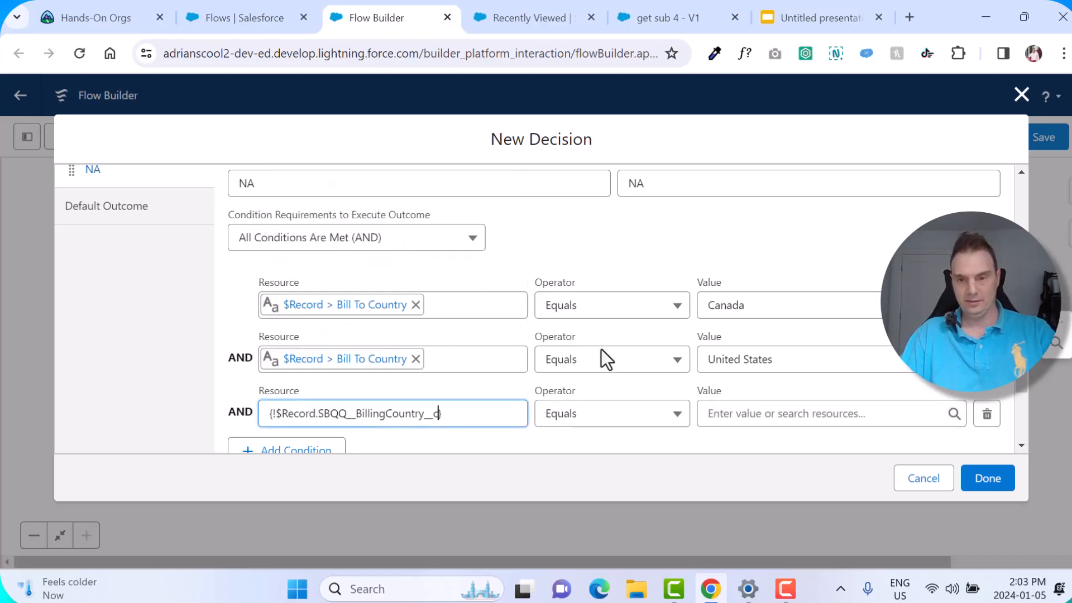
{"action": "left_click", "coordinate": [747, 420]}
{"action": "type", "text": "USA"}
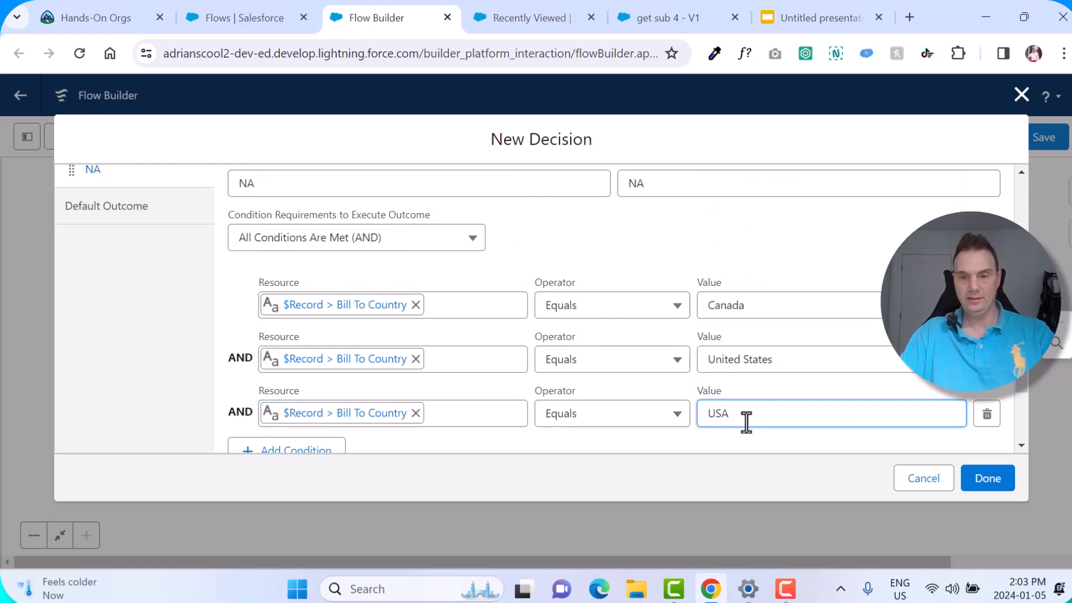
{"action": "left_click", "coordinate": [748, 450]}
Step: Add a fourth condition to the NA outcome: the record's Bill To Country (SBQQ__BillingCountry__c) Equals Mexico
{"action": "scroll", "coordinate": [560, 423], "scroll_direction": "down", "scroll_amount": 1}
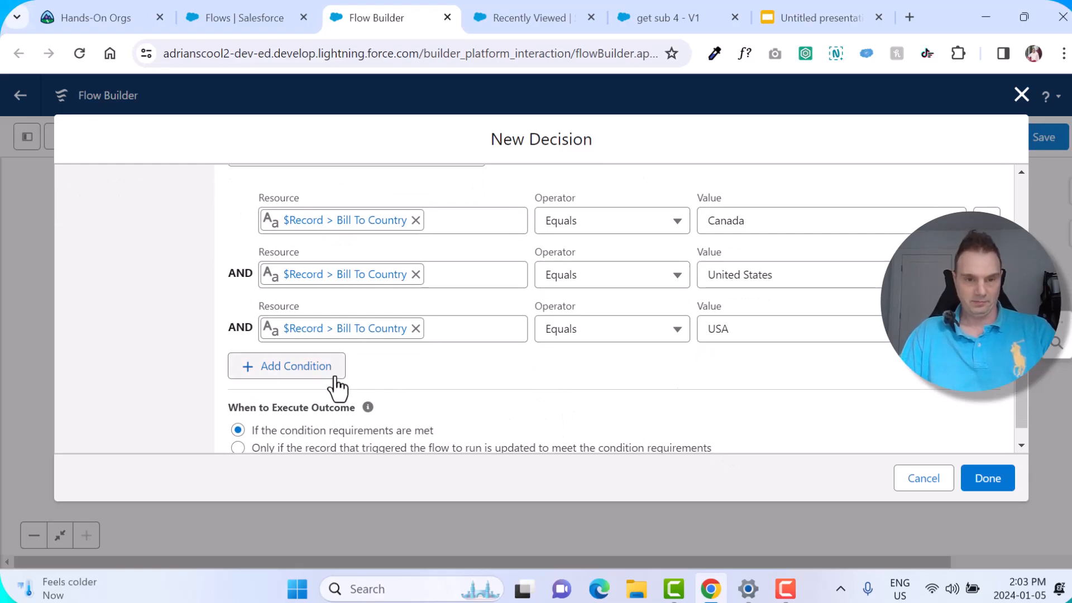
{"action": "left_click", "coordinate": [303, 370]}
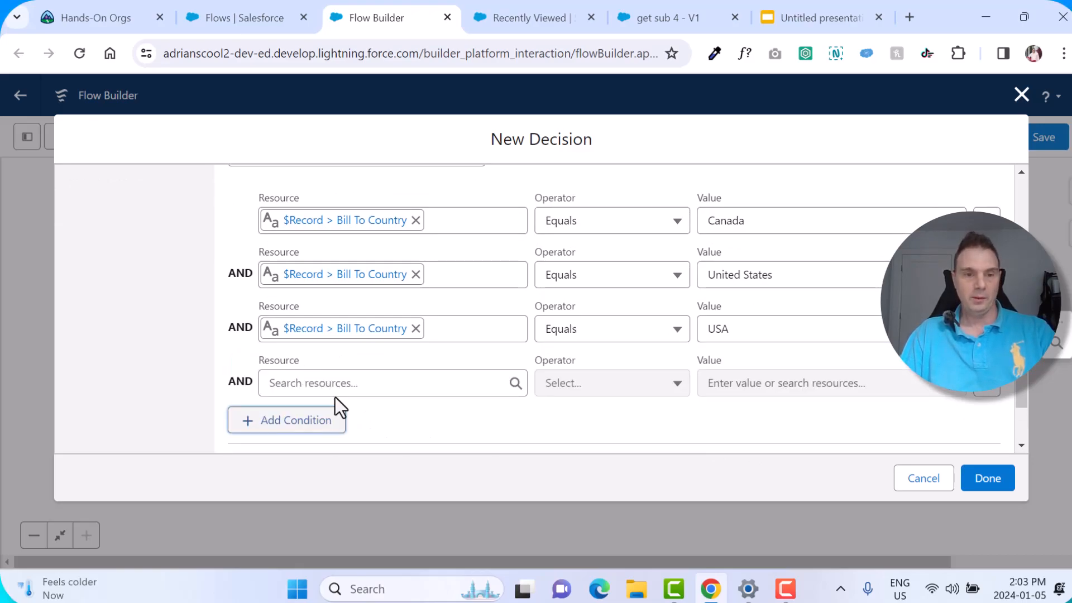
{"action": "left_click", "coordinate": [328, 387]}
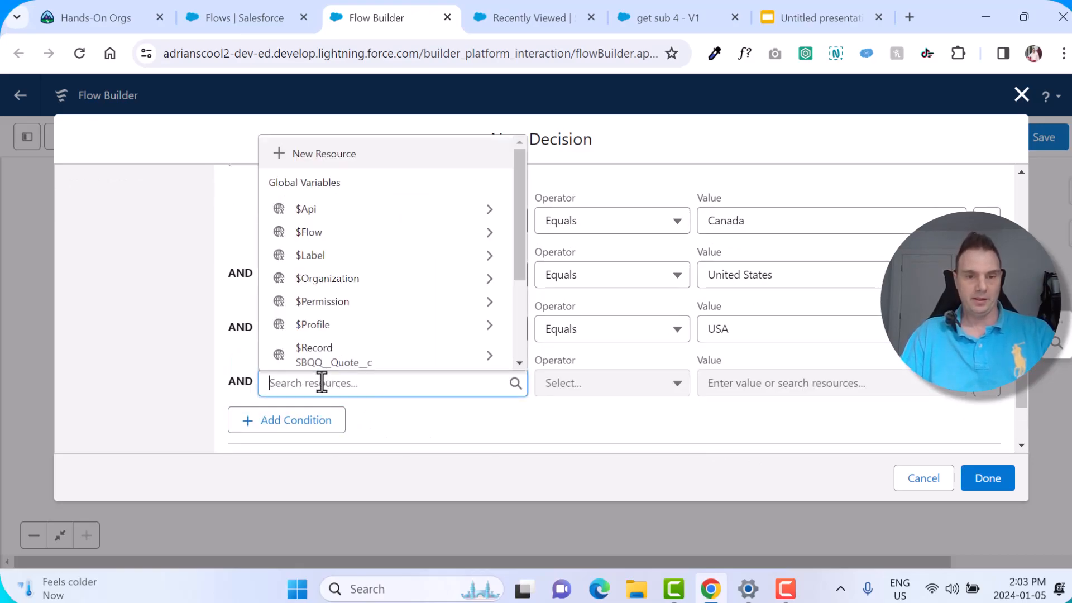
{"action": "left_click", "coordinate": [396, 355]}
{"action": "type", "text": "bill"}
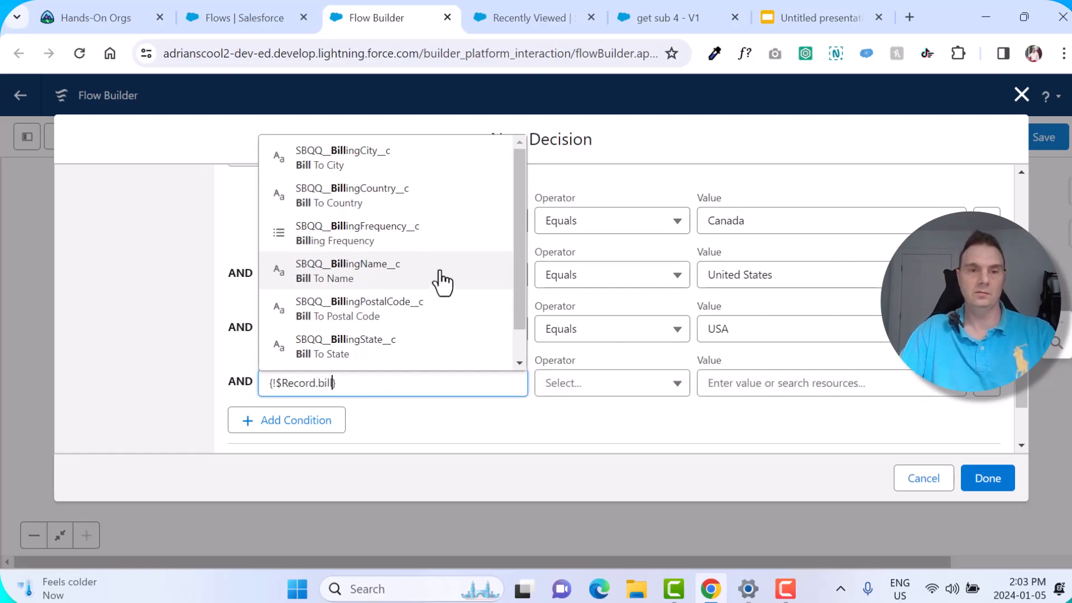
{"action": "left_click", "coordinate": [406, 197]}
{"action": "left_click", "coordinate": [736, 377]}
{"action": "type", "text": "Mex"}
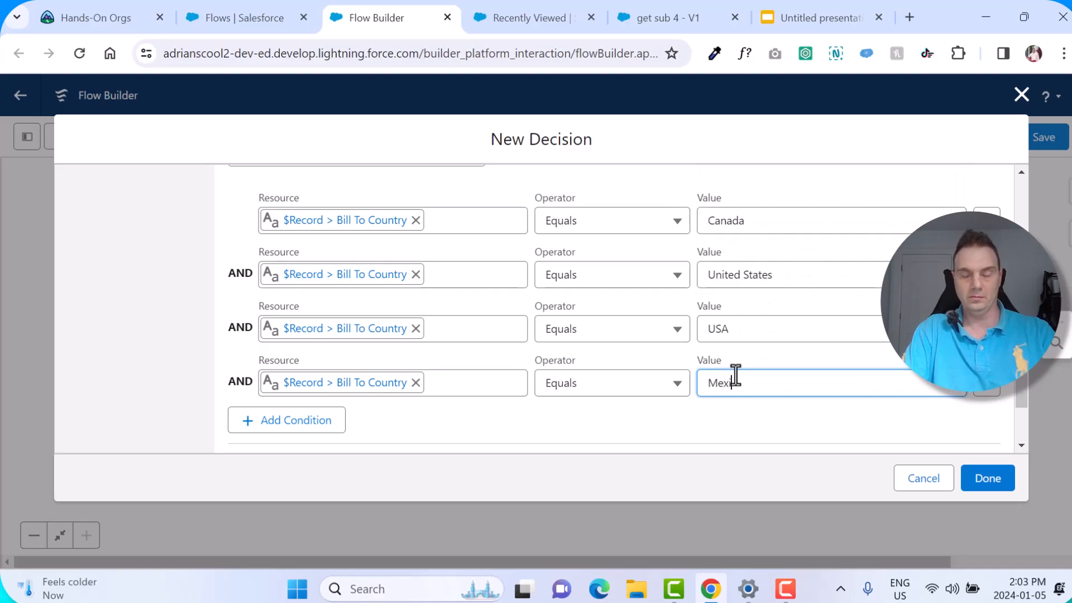
{"action": "type", "text": "ico"}
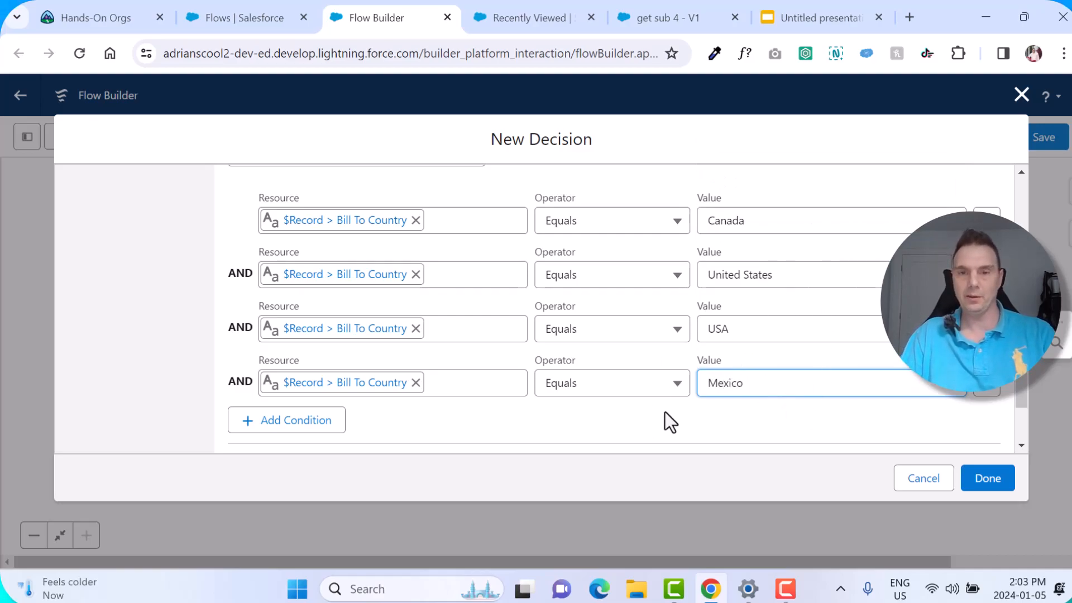
Step: Check the North America countries against the requirement table in Google Slides, and finish the decision back in Flow Builder
{"action": "left_click", "coordinate": [782, 17]}
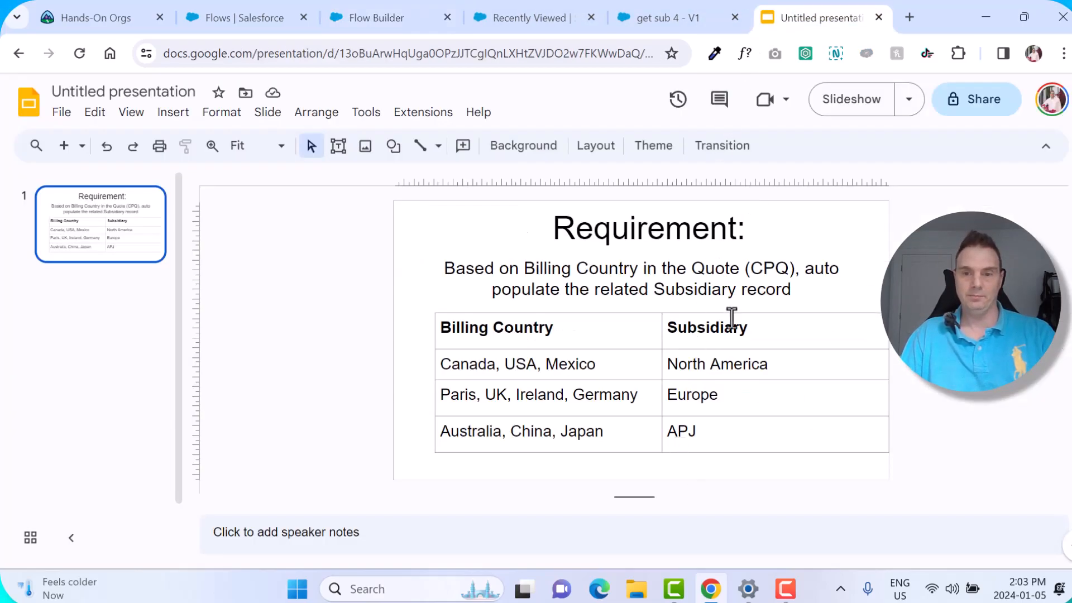
{"action": "left_click_drag", "start_coordinate": [596, 364], "coordinate": [461, 364]}
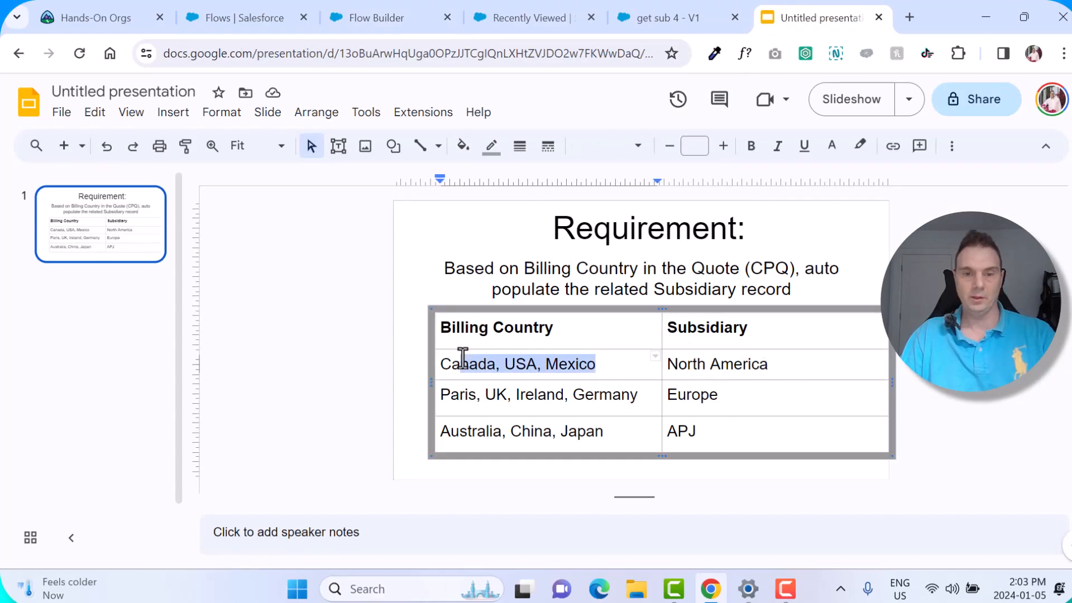
{"action": "left_click", "coordinate": [391, 17]}
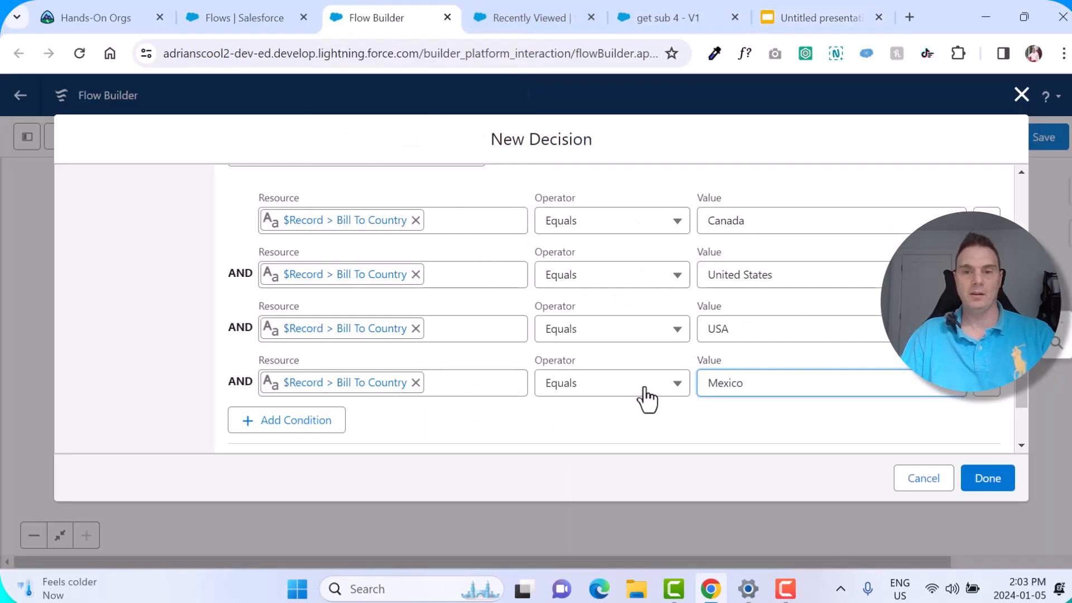
{"action": "left_click", "coordinate": [986, 479]}
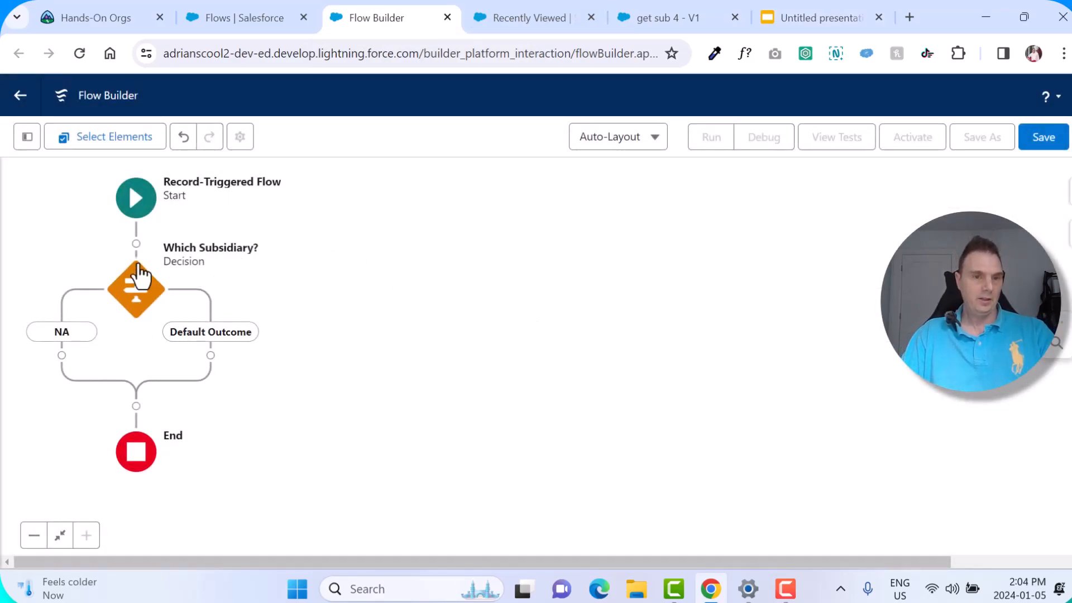
Step: Add a Get Records element on the decision's NA path
{"action": "left_click", "coordinate": [61, 356]}
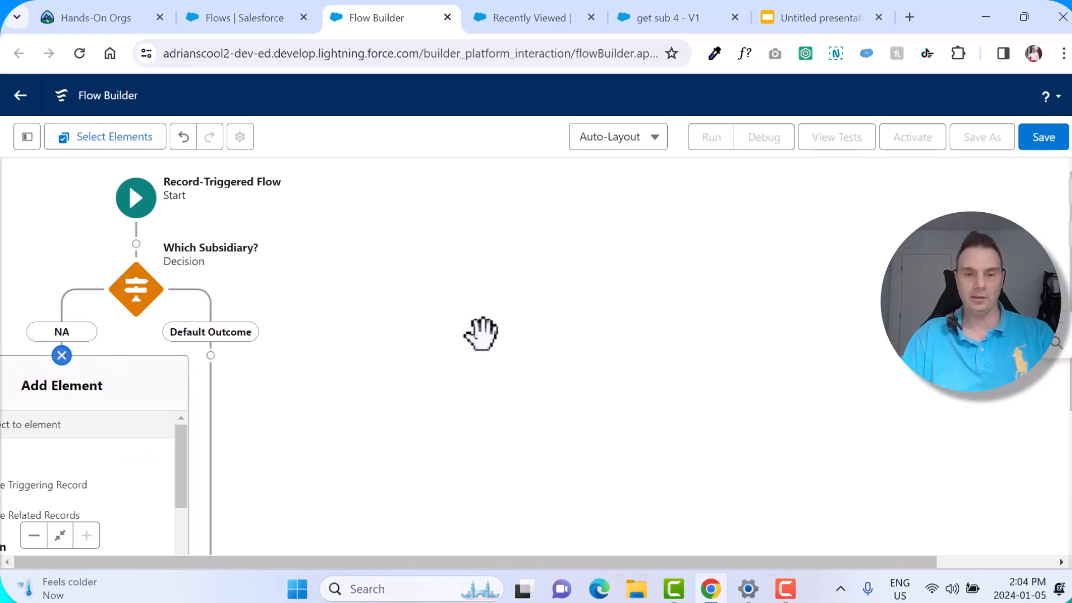
{"action": "scroll", "coordinate": [409, 503], "scroll_direction": "down", "scroll_amount": 3}
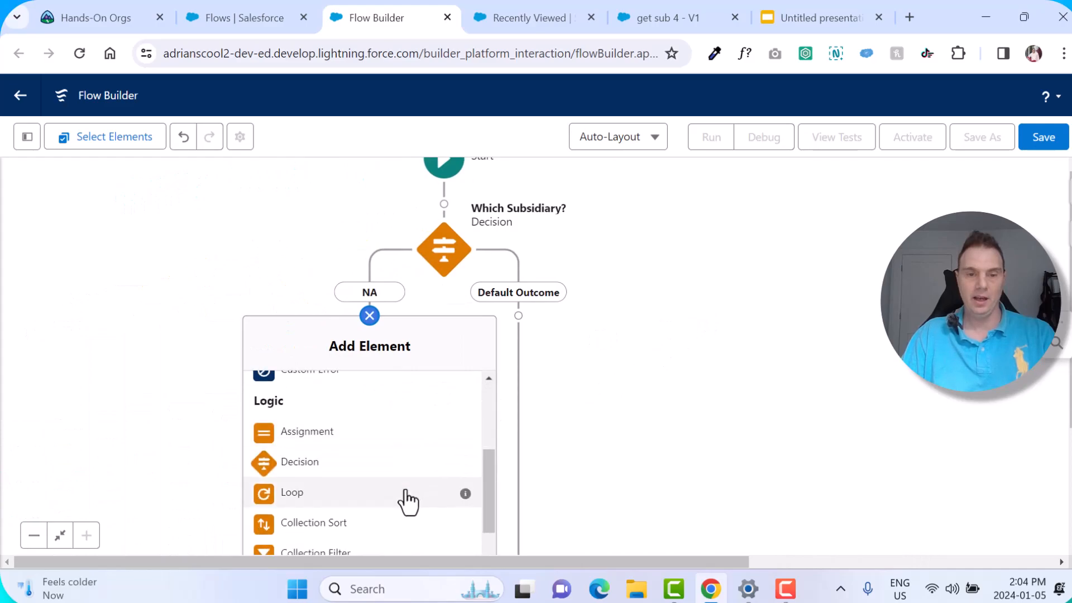
{"action": "left_click_drag", "start_coordinate": [620, 447], "coordinate": [670, 302]}
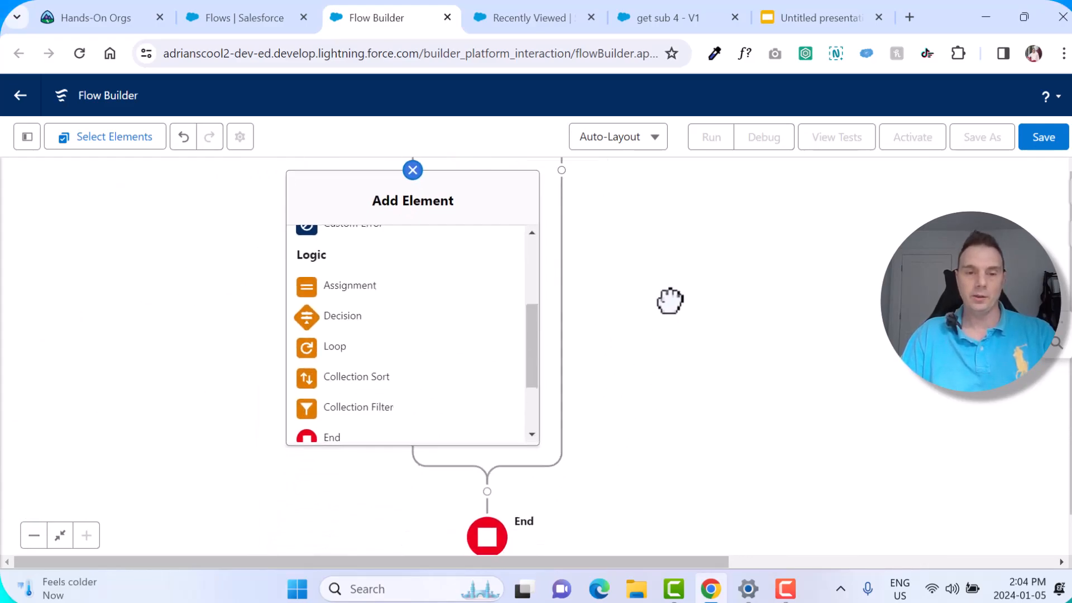
{"action": "scroll", "coordinate": [405, 363], "scroll_direction": "down", "scroll_amount": 2}
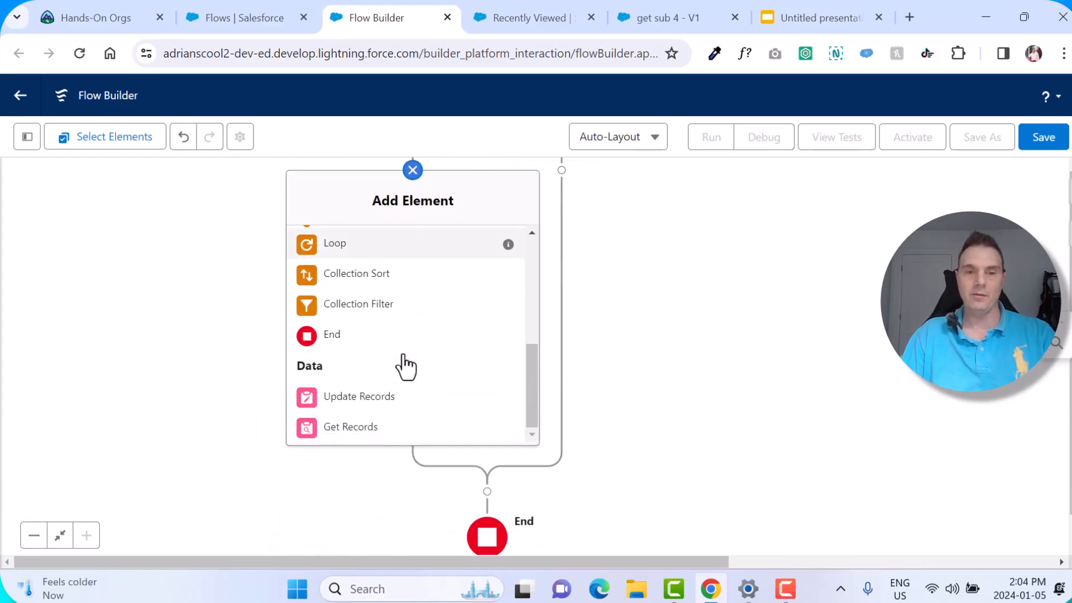
{"action": "left_click", "coordinate": [351, 428]}
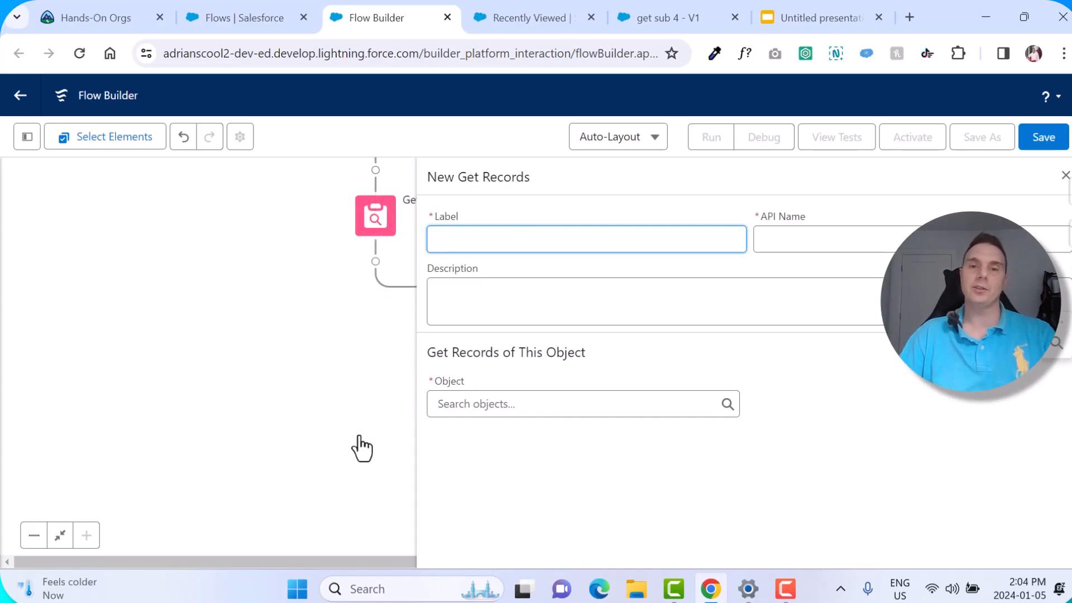
Step: Label the Get Records element "Get Subsidiary Record NA" and let its API name fill in from the label
{"action": "left_click", "coordinate": [469, 239]}
{"action": "type", "text": "Gert"}
{"action": "key", "text": "BackSpace"}
{"action": "key", "text": "BackSpace"}
{"action": "type", "text": "t Subsi"}
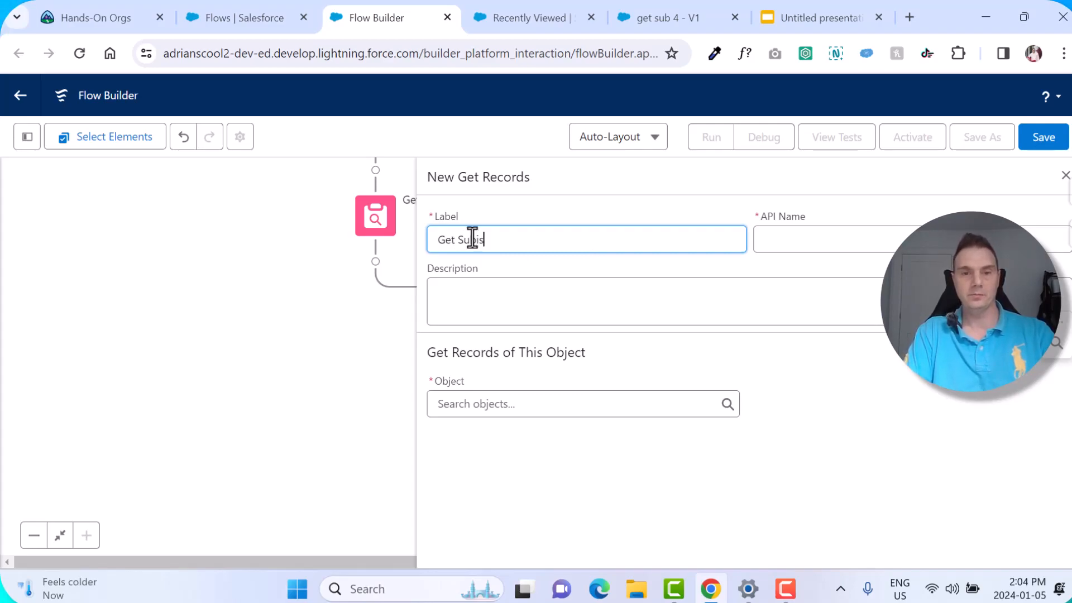
{"action": "type", "text": "diary "}
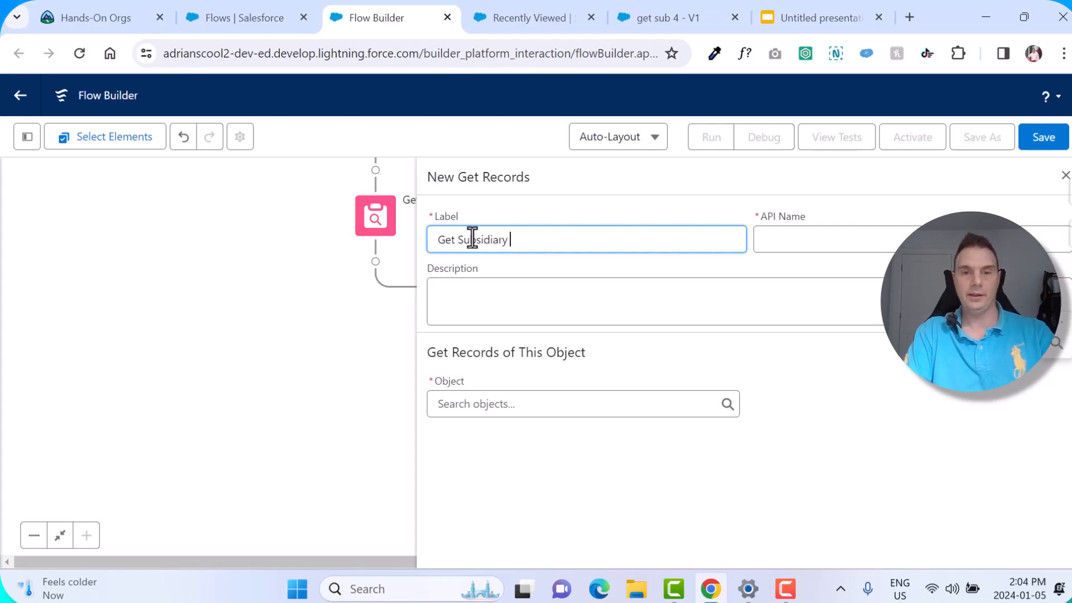
{"action": "type", "text": "Record NA"}
{"action": "key", "text": "Tab"}
Step: Set the Get Records element's object to Subsidiary (Subsidiary__c)
{"action": "left_click", "coordinate": [526, 403]}
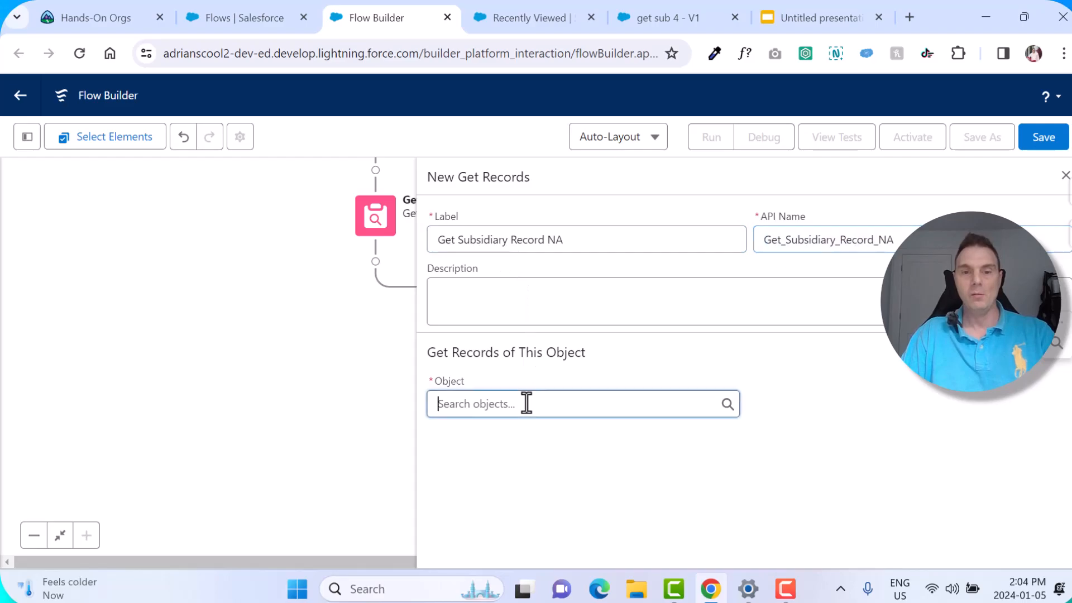
{"action": "type", "text": "sub"}
{"action": "scroll", "coordinate": [533, 416], "scroll_direction": "down", "scroll_amount": 3}
{"action": "scroll", "coordinate": [531, 414], "scroll_direction": "down", "scroll_amount": 10}
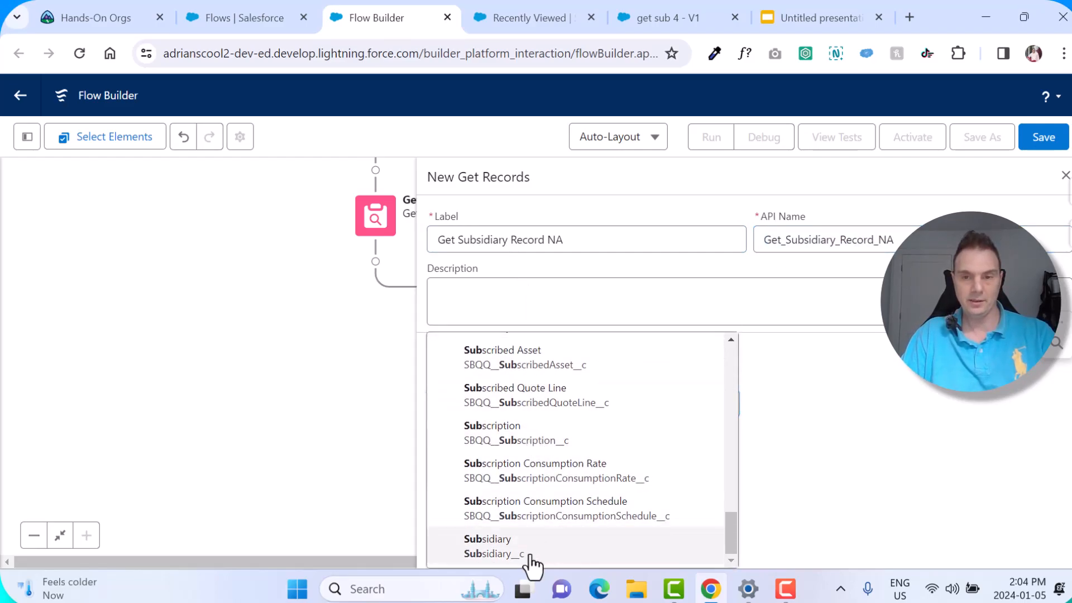
{"action": "left_click", "coordinate": [529, 553]}
Step: Add a filter condition on the Name field for the Subsidiary records in the Get Records element
{"action": "scroll", "coordinate": [698, 433], "scroll_direction": "down", "scroll_amount": 3}
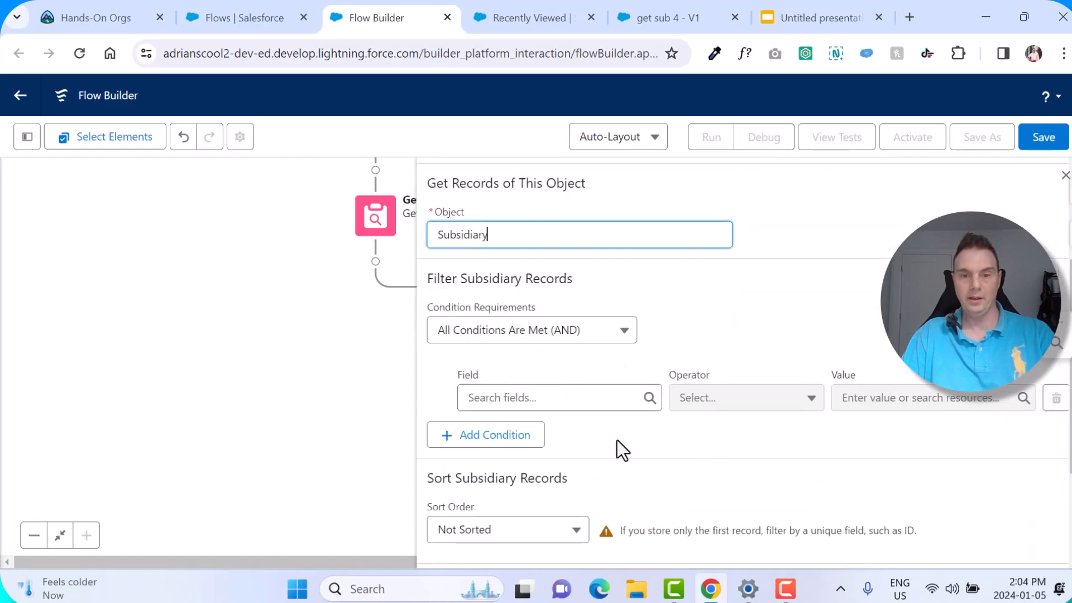
{"action": "left_click", "coordinate": [516, 399]}
{"action": "scroll", "coordinate": [575, 409], "scroll_direction": "down", "scroll_amount": 1}
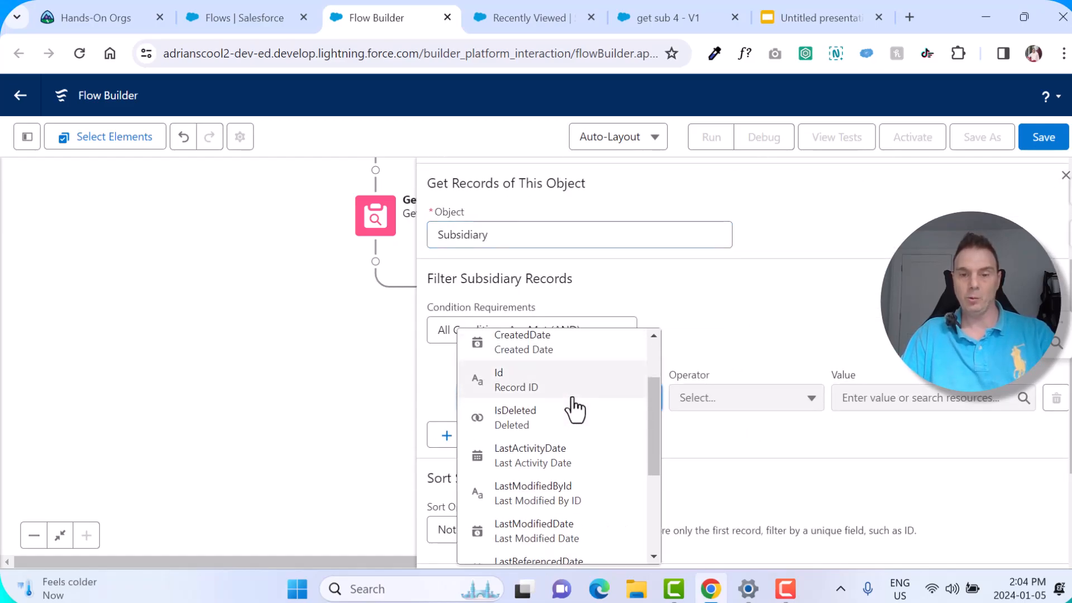
{"action": "scroll", "coordinate": [575, 409], "scroll_direction": "down", "scroll_amount": 3}
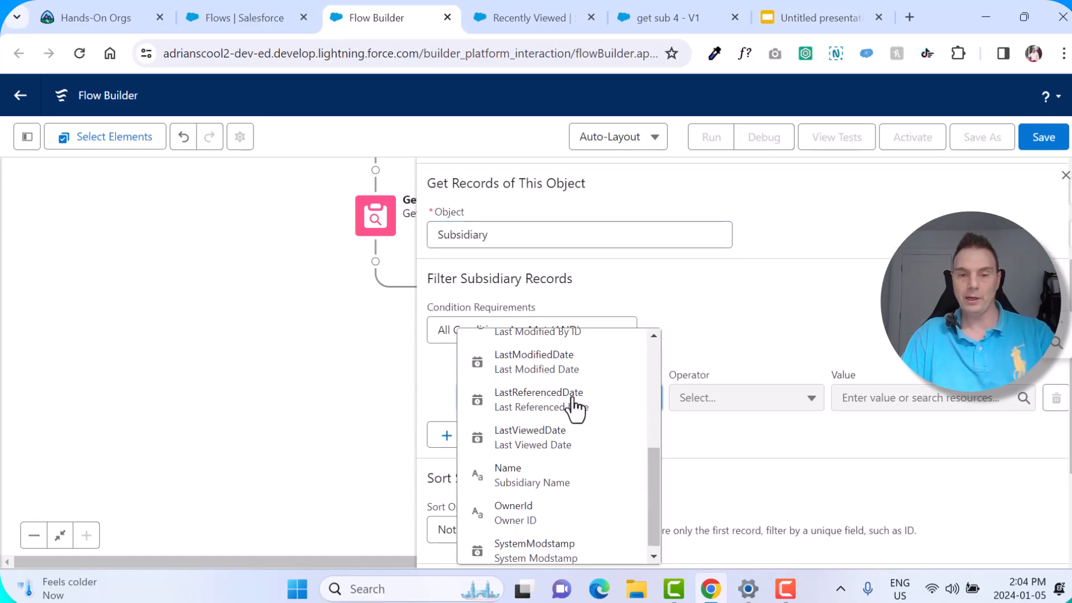
{"action": "left_click", "coordinate": [542, 475]}
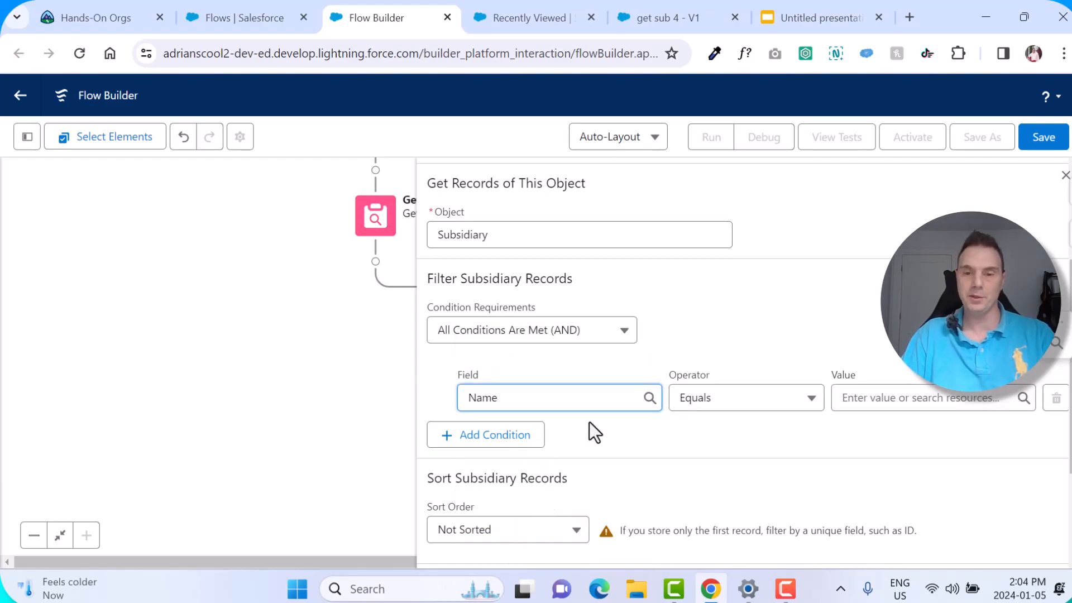
Step: Copy the name "Subsidiary NA" from the Subsidiaries list and paste it as the value of the Name filter condition
{"action": "left_click", "coordinate": [853, 401]}
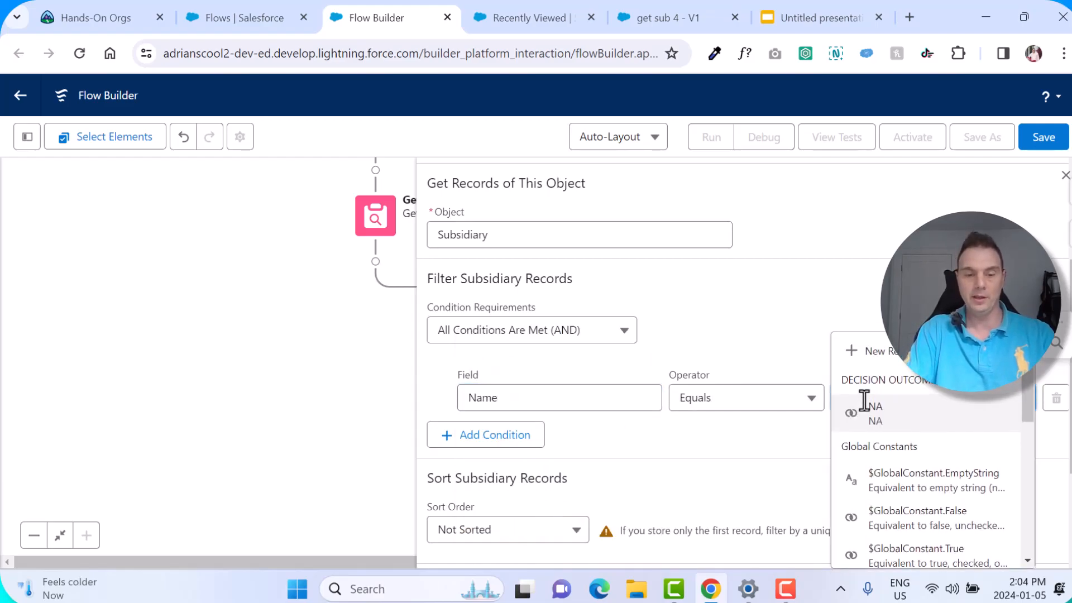
{"action": "type", "text": "Subsid"}
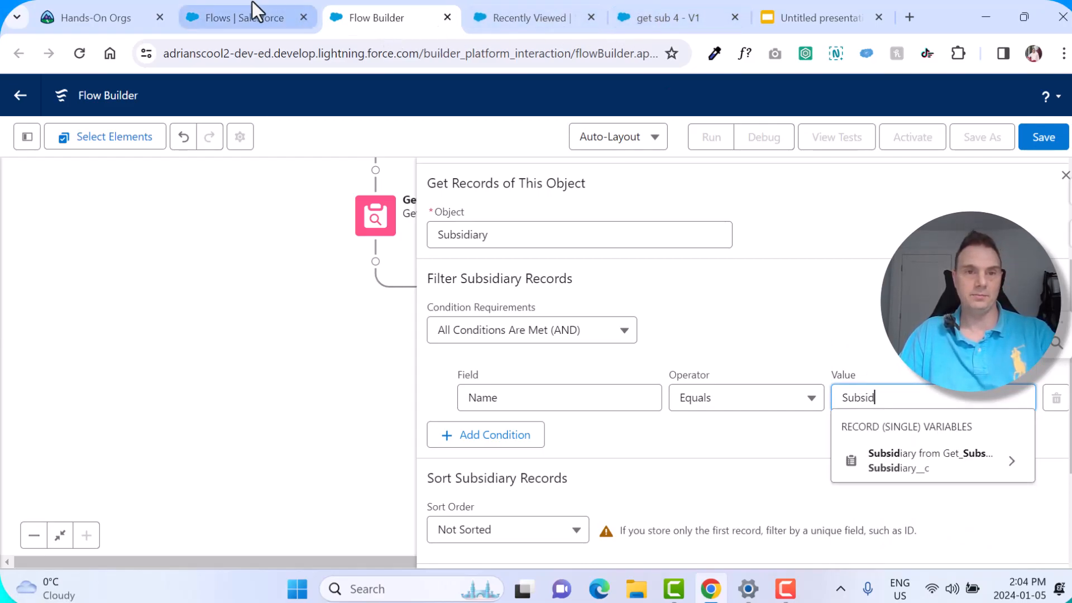
{"action": "left_click", "coordinate": [545, 12]}
{"action": "left_click_drag", "start_coordinate": [163, 287], "coordinate": [94, 287]}
{"action": "key", "text": "ctrl+c"}
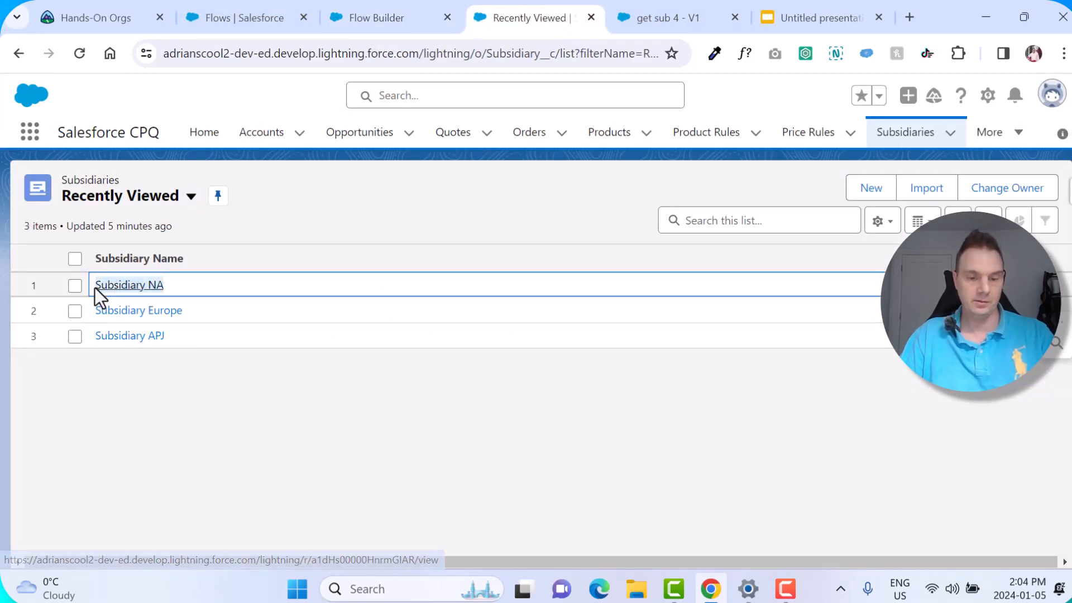
{"action": "left_click", "coordinate": [389, 14]}
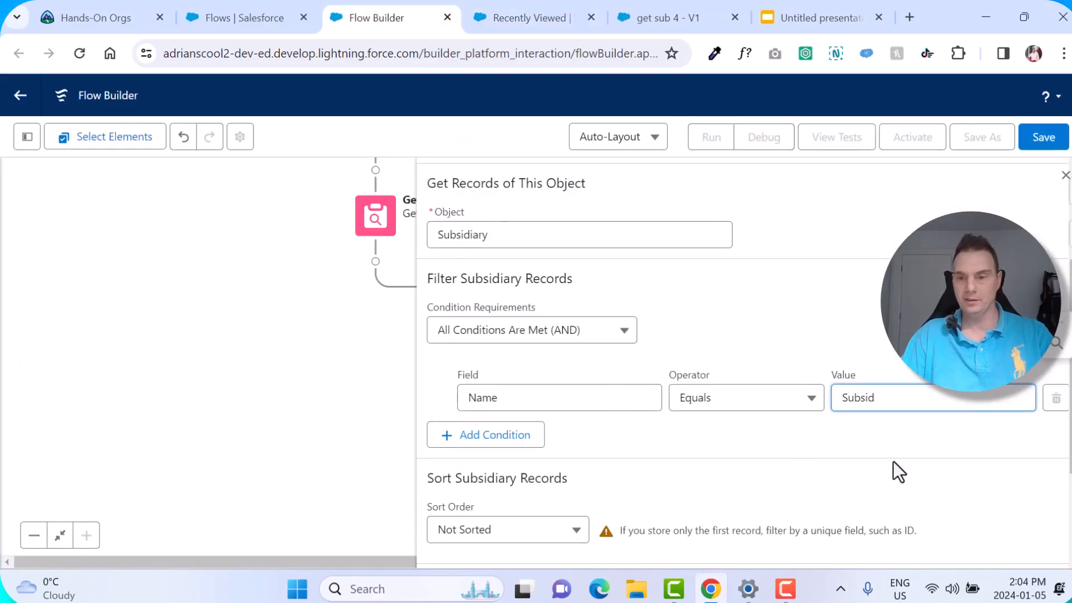
{"action": "left_click_drag", "start_coordinate": [883, 398], "coordinate": [832, 397]}
{"action": "key", "text": "ctrl+v"}
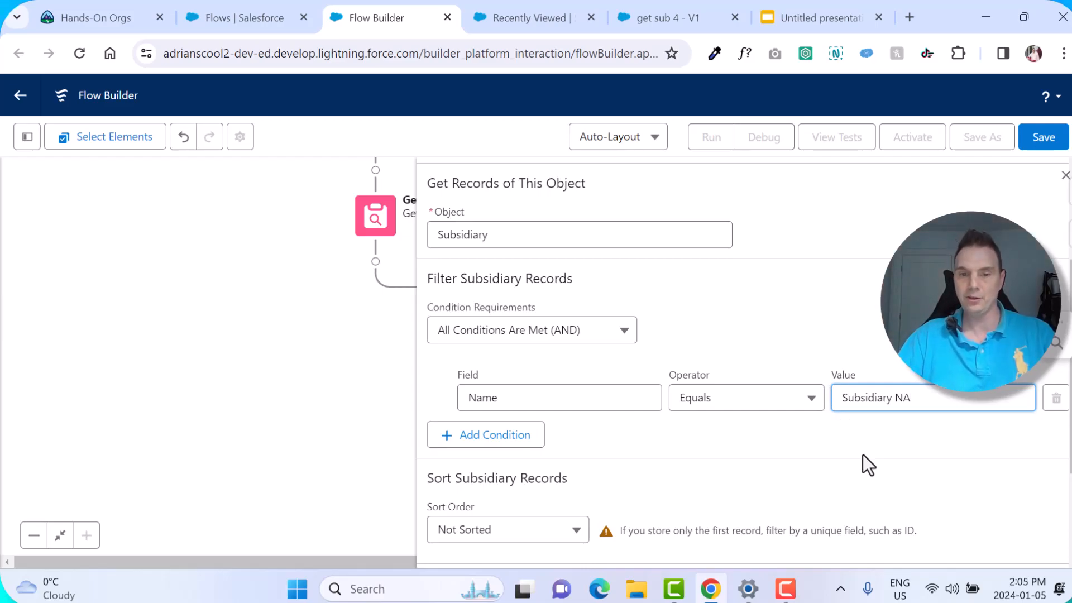
Step: Review the sorting and storage options of Get Records, and add an Assignment element after Get Subsidiary Record NA
{"action": "scroll", "coordinate": [866, 462], "scroll_direction": "down", "scroll_amount": 3}
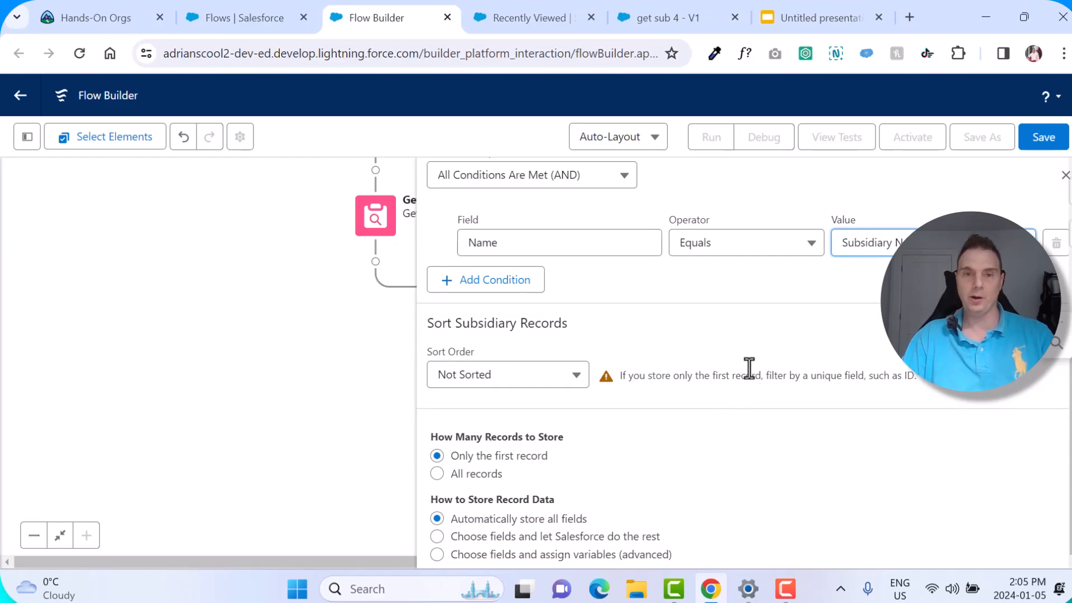
{"action": "scroll", "coordinate": [751, 374], "scroll_direction": "up", "scroll_amount": 6}
{"action": "left_click_drag", "start_coordinate": [366, 285], "coordinate": [145, 299]}
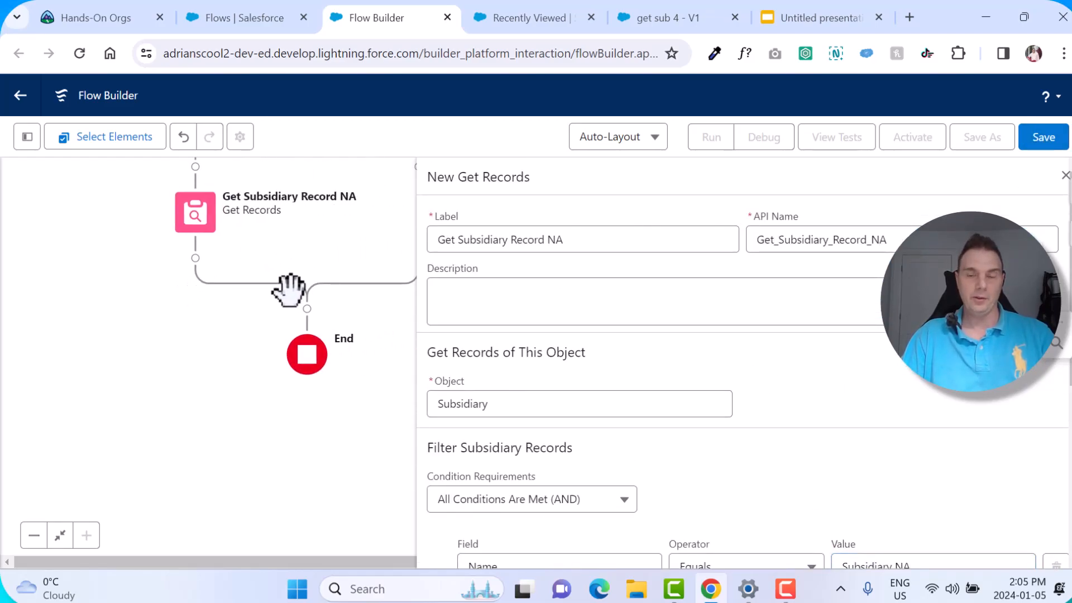
{"action": "left_click", "coordinate": [195, 258]}
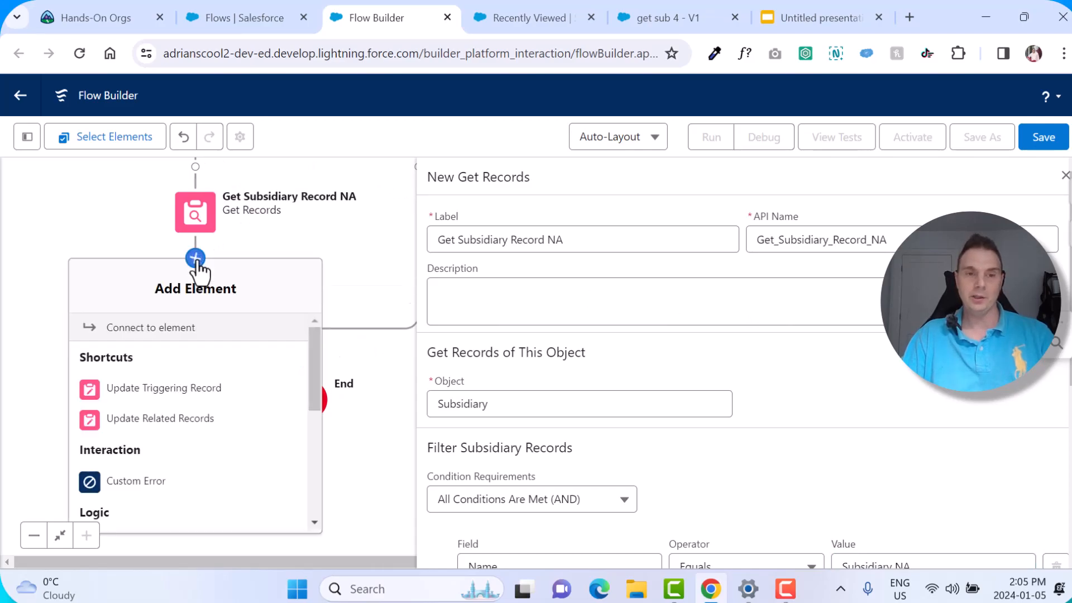
{"action": "scroll", "coordinate": [253, 426], "scroll_direction": "down", "scroll_amount": 5}
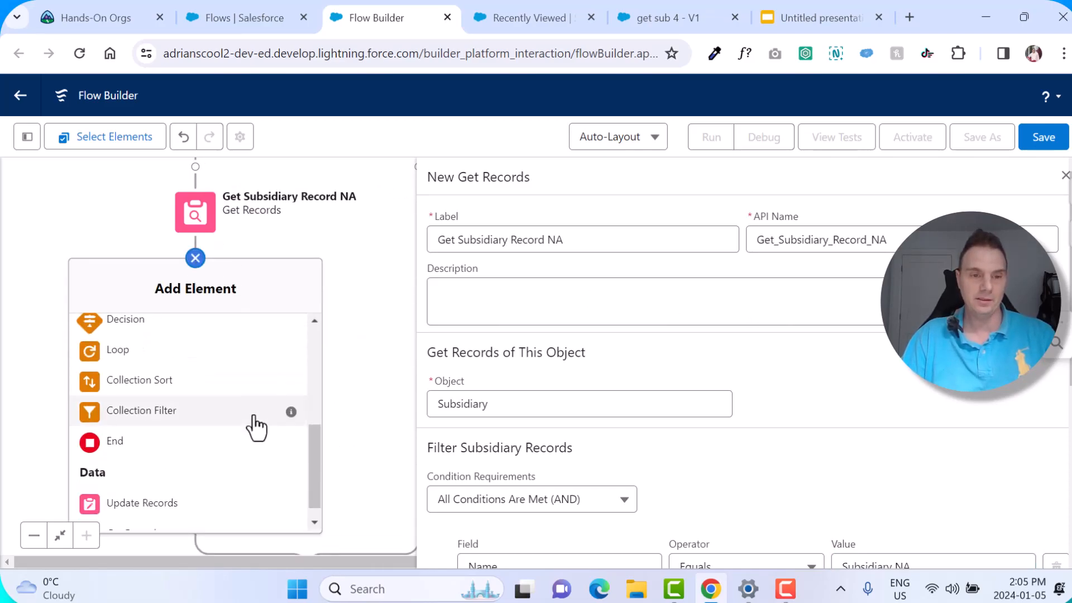
{"action": "scroll", "coordinate": [222, 409], "scroll_direction": "up", "scroll_amount": 2}
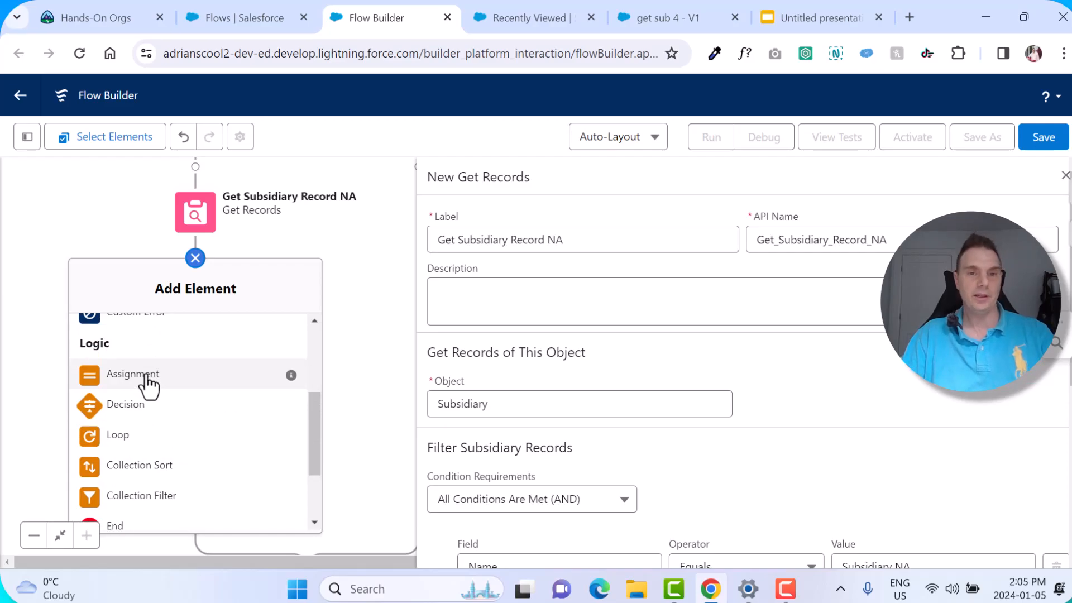
{"action": "left_click", "coordinate": [147, 375]}
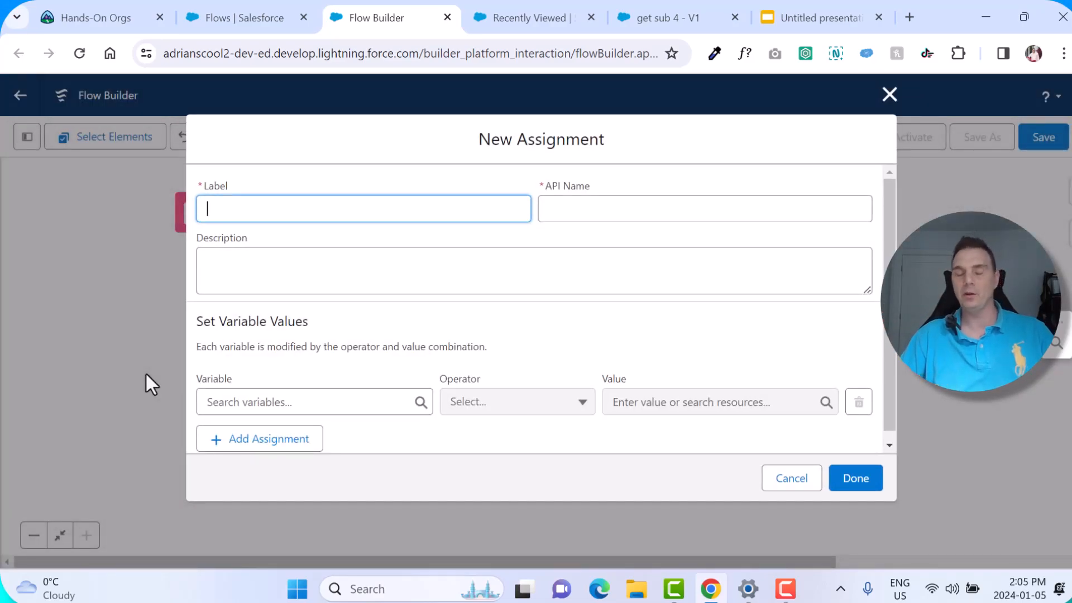
Step: Label the Assignment "Populate Subsidiary NA record" and let its API name fill in from the label
{"action": "type", "text": "A"}
{"action": "key", "text": "BackSpace"}
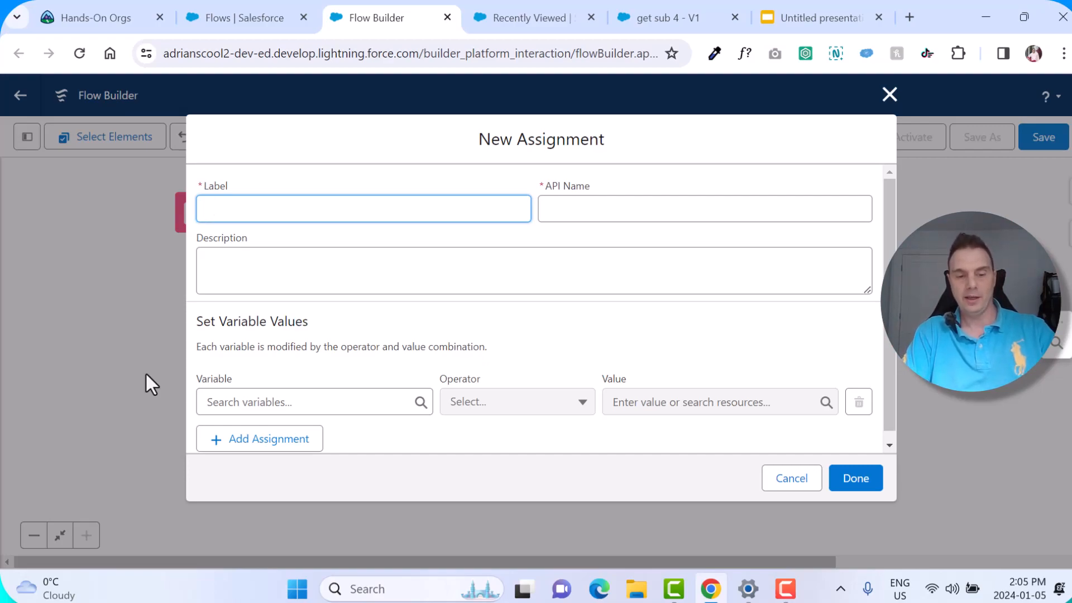
{"action": "type", "text": "Populate "}
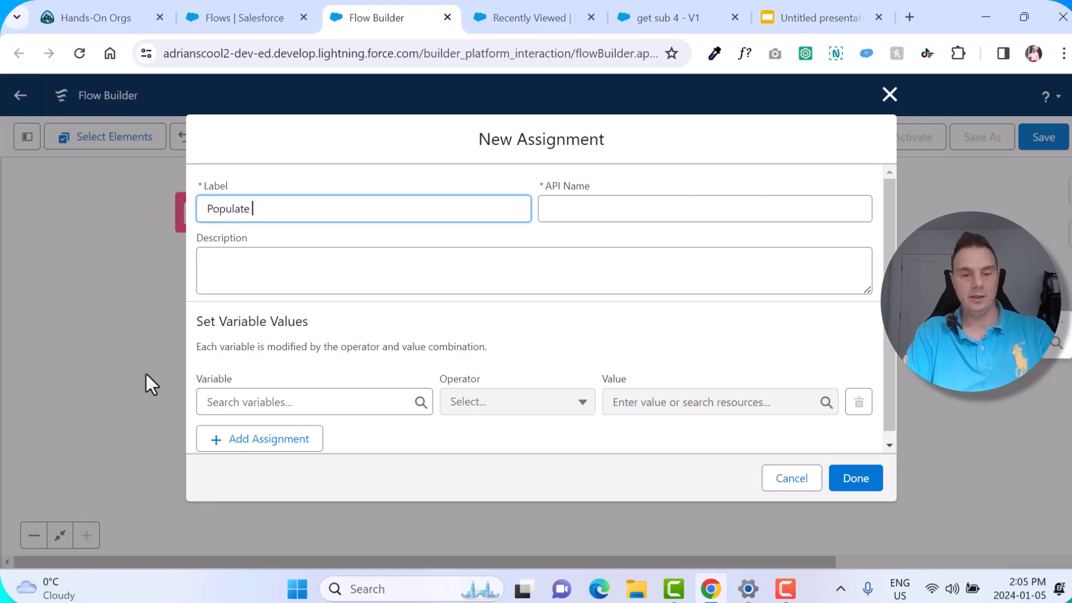
{"action": "type", "text": "Subsidiary NA"}
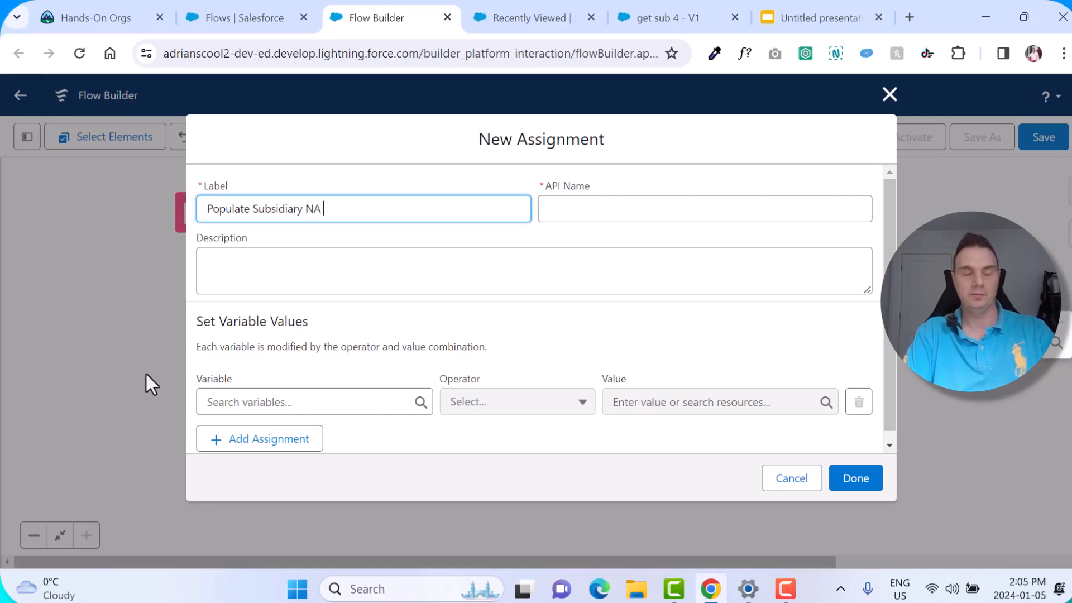
{"action": "type", "text": " record"}
{"action": "key", "text": "Tab"}
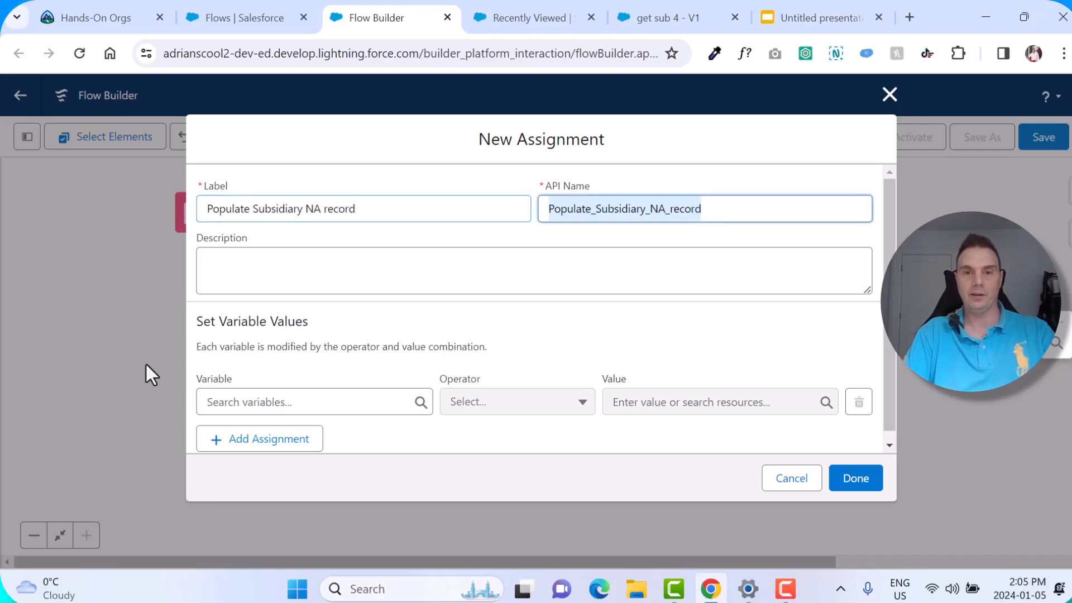
Step: Set the assignment's variable to the Subsidiary field (Subsidiary__c) of the triggering quote's $Record
{"action": "left_click", "coordinate": [223, 404]}
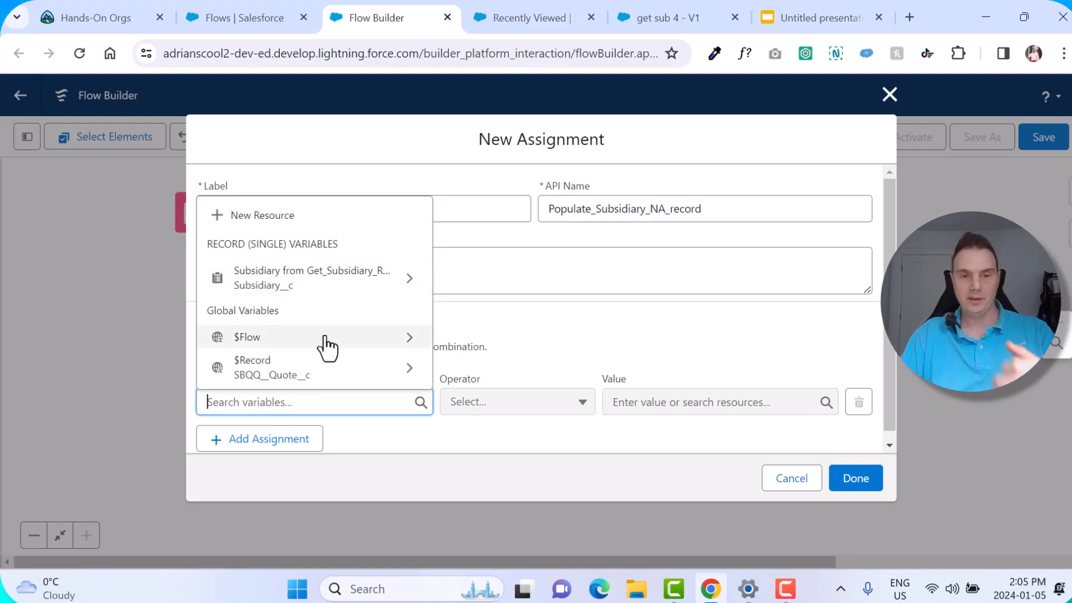
{"action": "left_click", "coordinate": [335, 378]}
{"action": "scroll", "coordinate": [337, 335], "scroll_direction": "down", "scroll_amount": 2}
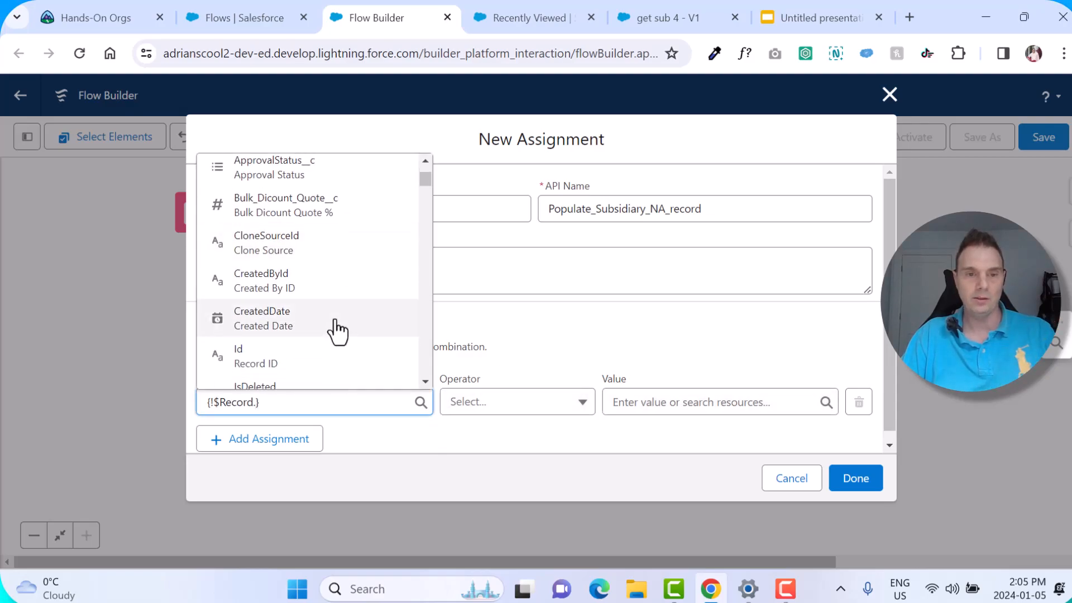
{"action": "scroll", "coordinate": [335, 330], "scroll_direction": "down", "scroll_amount": 3}
{"action": "type", "text": ".sub"}
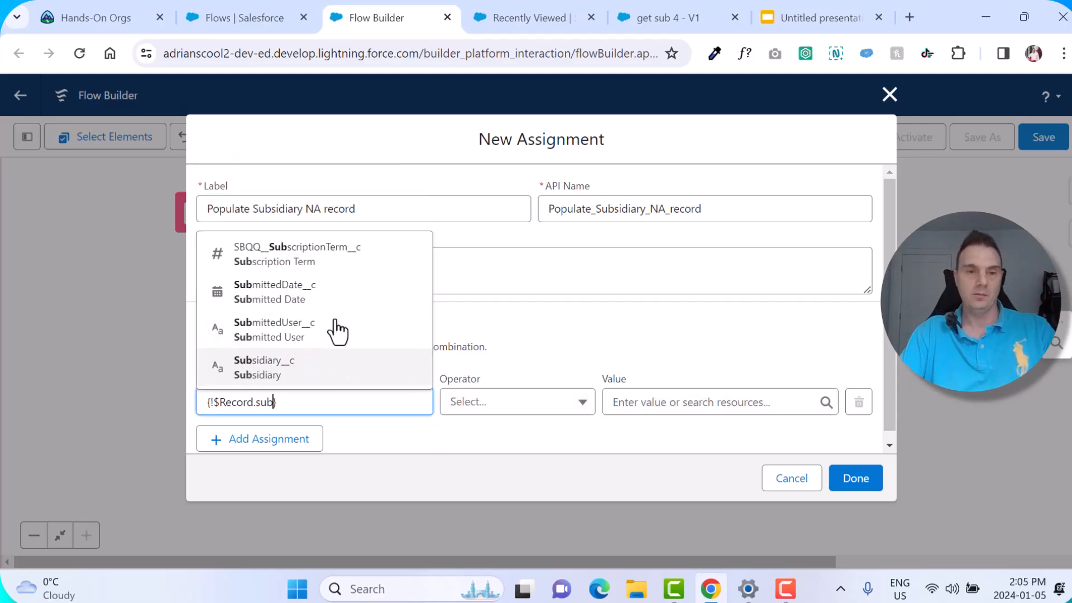
{"action": "left_click", "coordinate": [315, 380]}
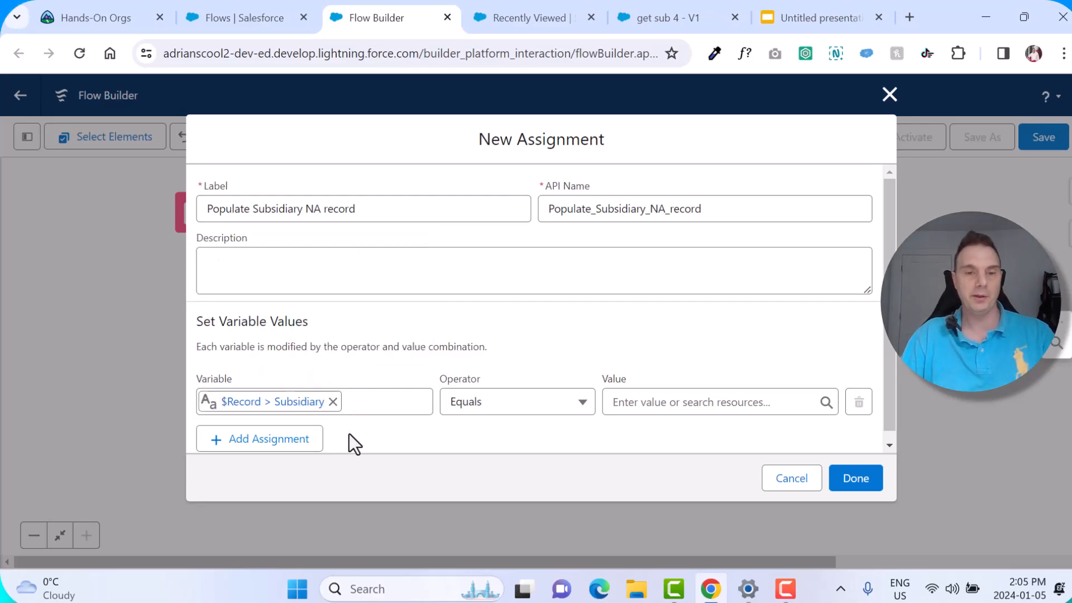
Step: Set the assignment's value to the Id from Get_Subsidiary_Record_NA and finish the Assignment element
{"action": "left_click", "coordinate": [668, 402]}
{"action": "scroll", "coordinate": [733, 262], "scroll_direction": "down", "scroll_amount": 3}
{"action": "scroll", "coordinate": [733, 262], "scroll_direction": "down", "scroll_amount": 1}
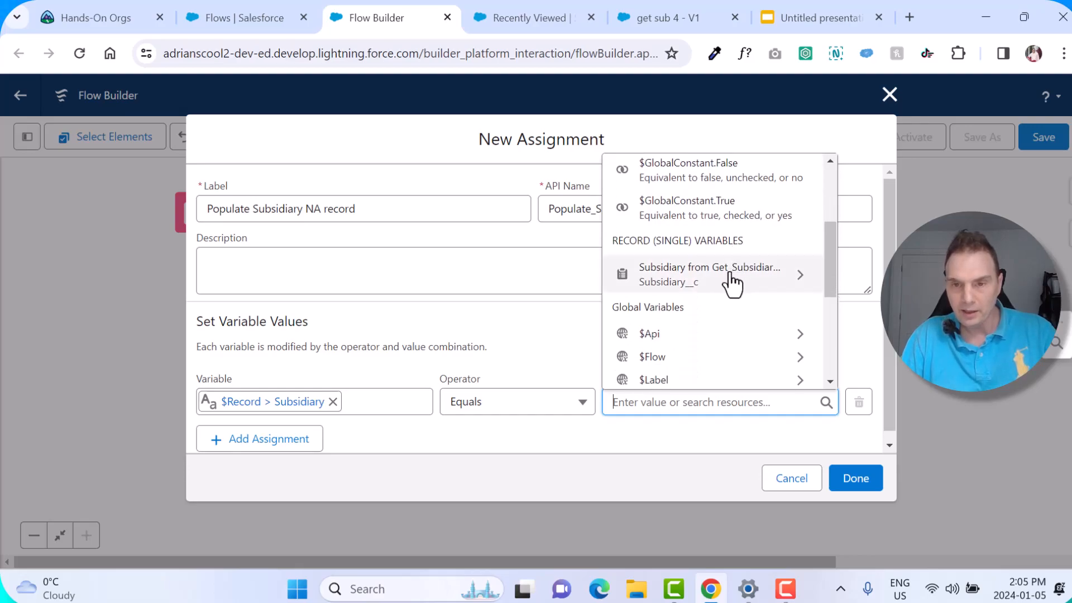
{"action": "left_click", "coordinate": [730, 280]}
{"action": "scroll", "coordinate": [731, 285], "scroll_direction": "down", "scroll_amount": 3}
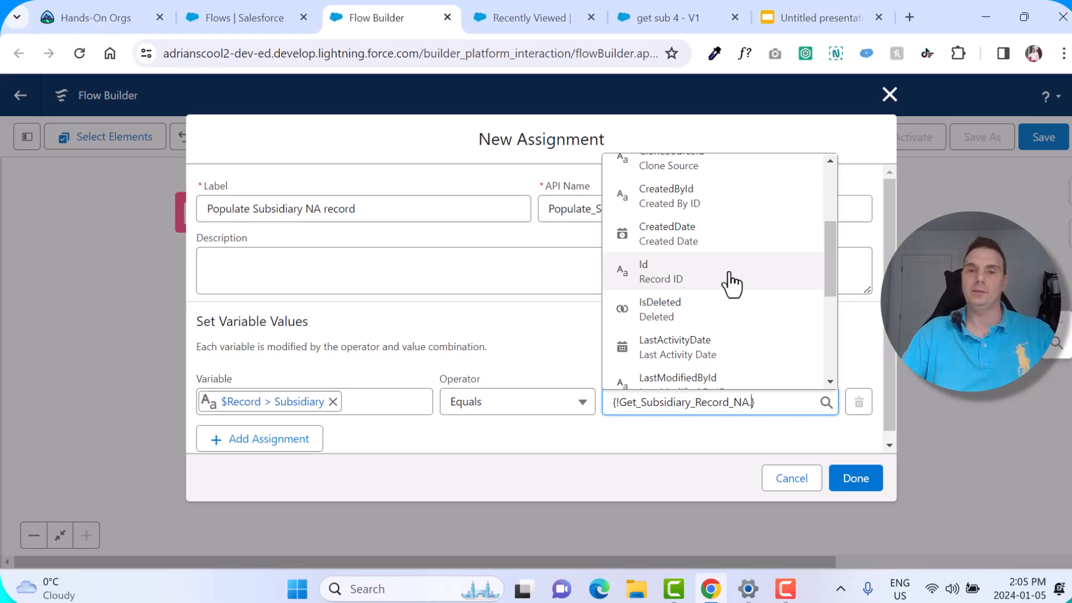
{"action": "left_click", "coordinate": [732, 274]}
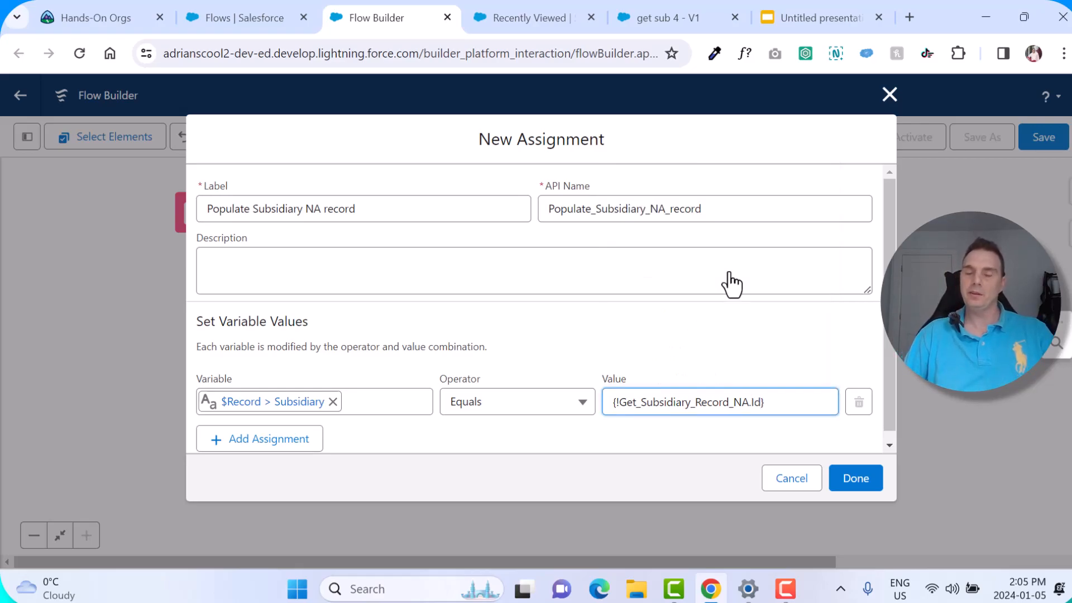
{"action": "left_click", "coordinate": [756, 442]}
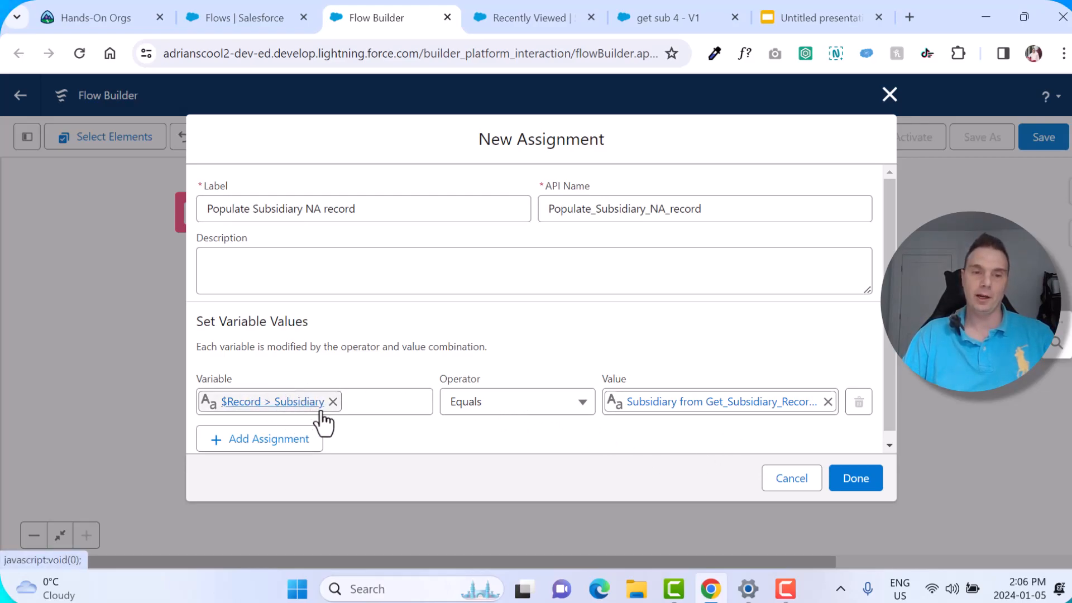
{"action": "left_click", "coordinate": [854, 479]}
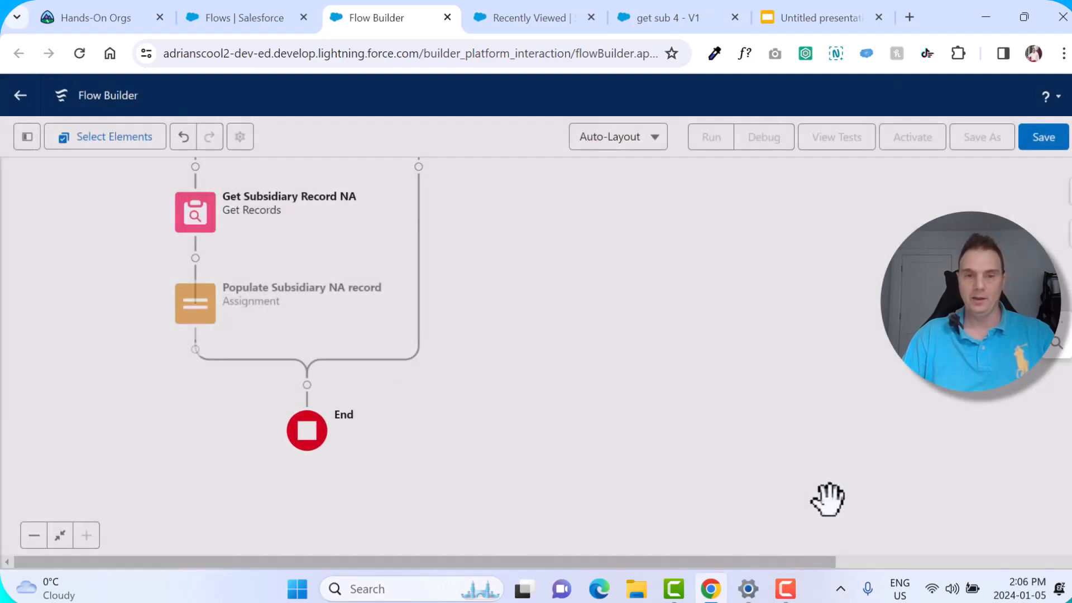
Step: Save the flow with the label "Quote - Record Triggered - Populate Subsidiary field", letting its API name fill in, and activate it
{"action": "left_click_drag", "start_coordinate": [627, 268], "coordinate": [659, 462]}
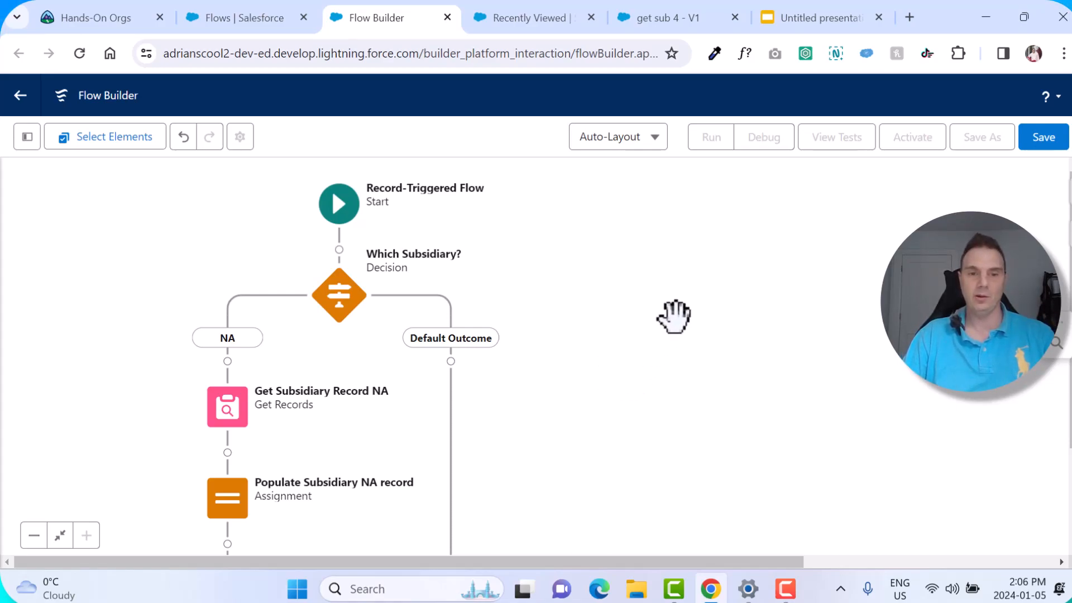
{"action": "left_click", "coordinate": [1044, 137]}
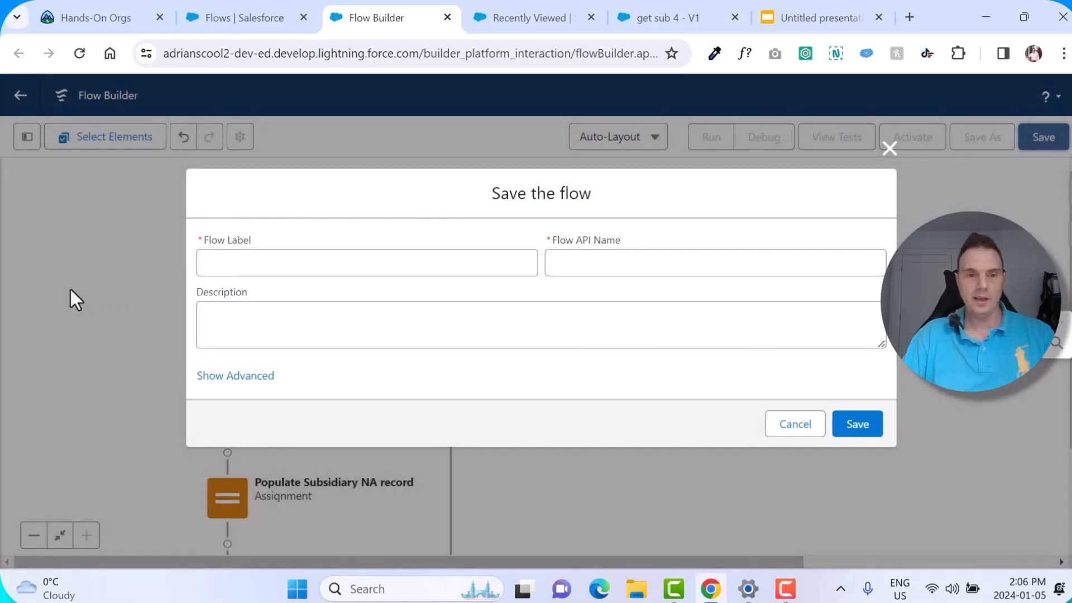
{"action": "left_click", "coordinate": [284, 271]}
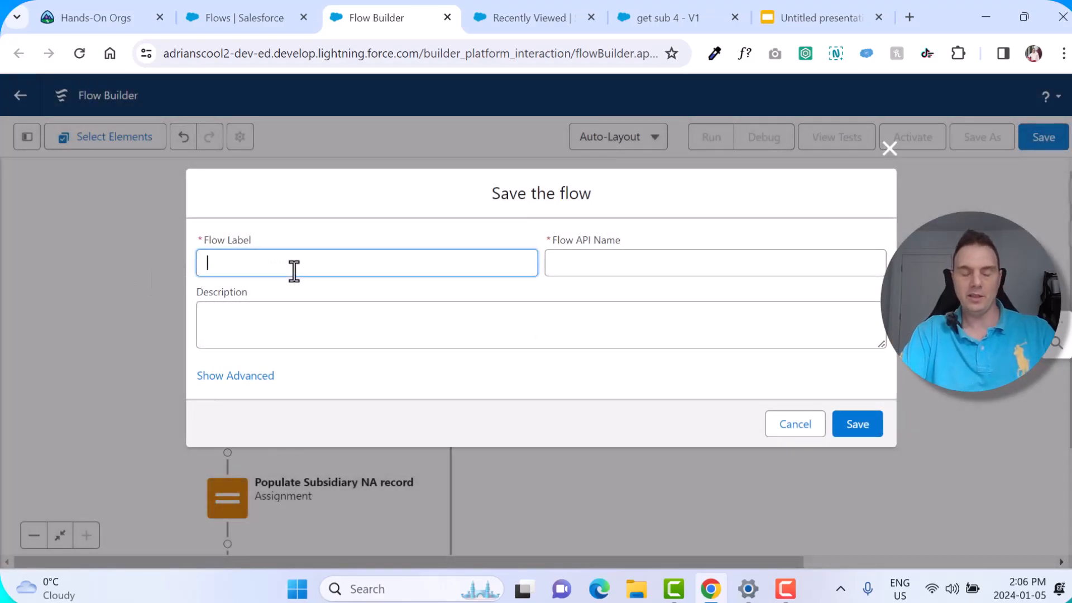
{"action": "type", "text": "Quote"}
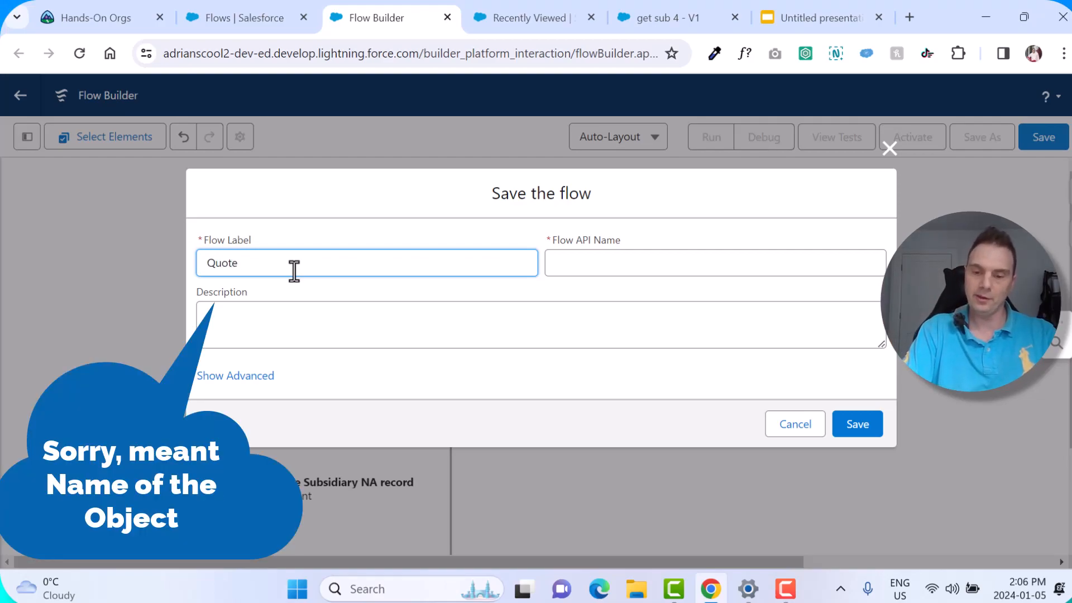
{"action": "type", "text": " - Record "}
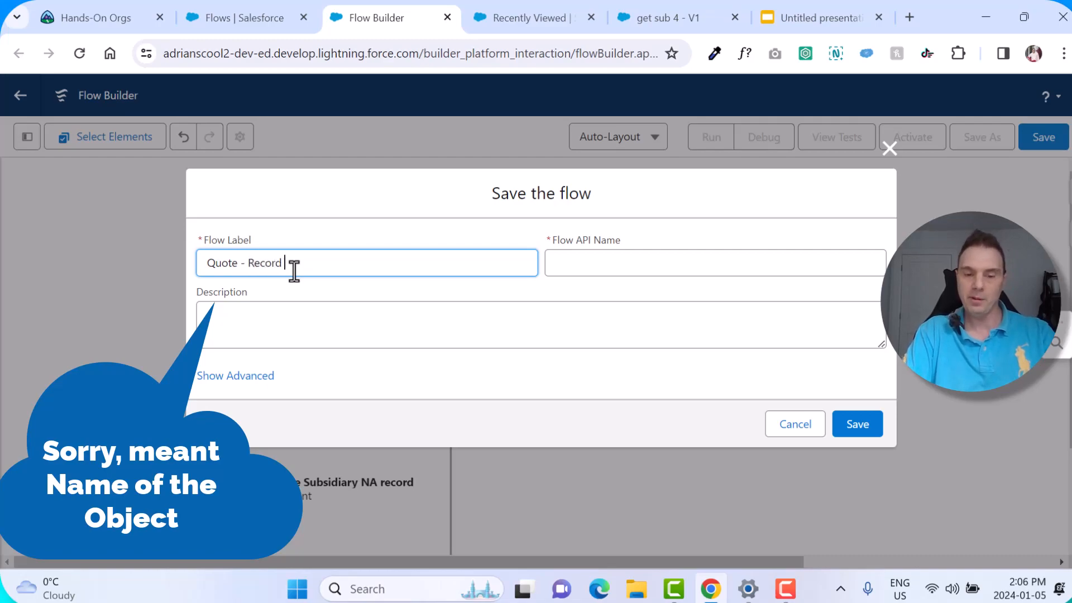
{"action": "type", "text": "Triggere"}
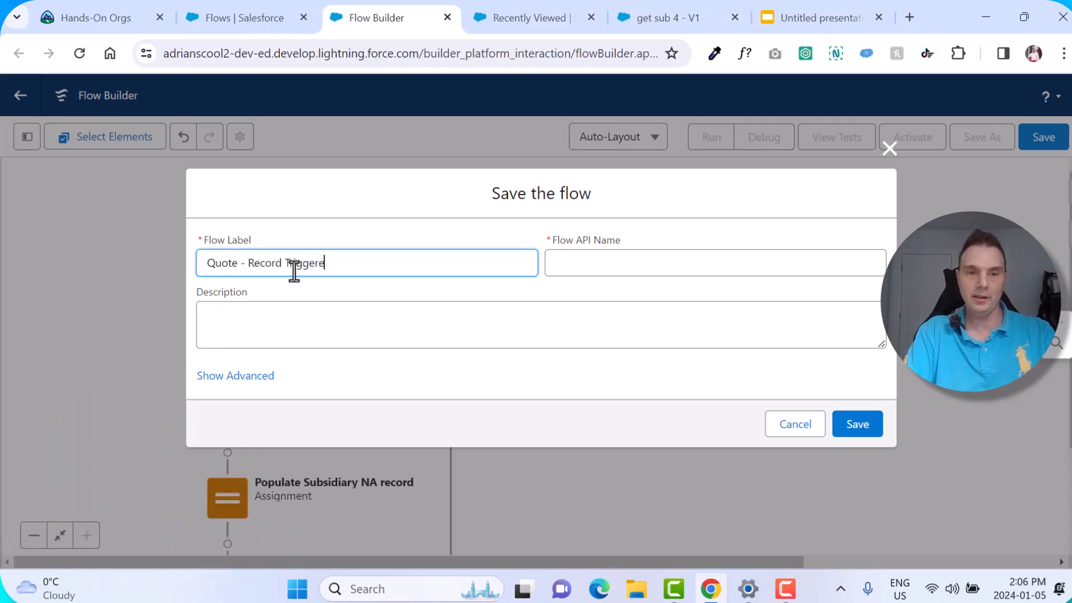
{"action": "type", "text": "d - S"}
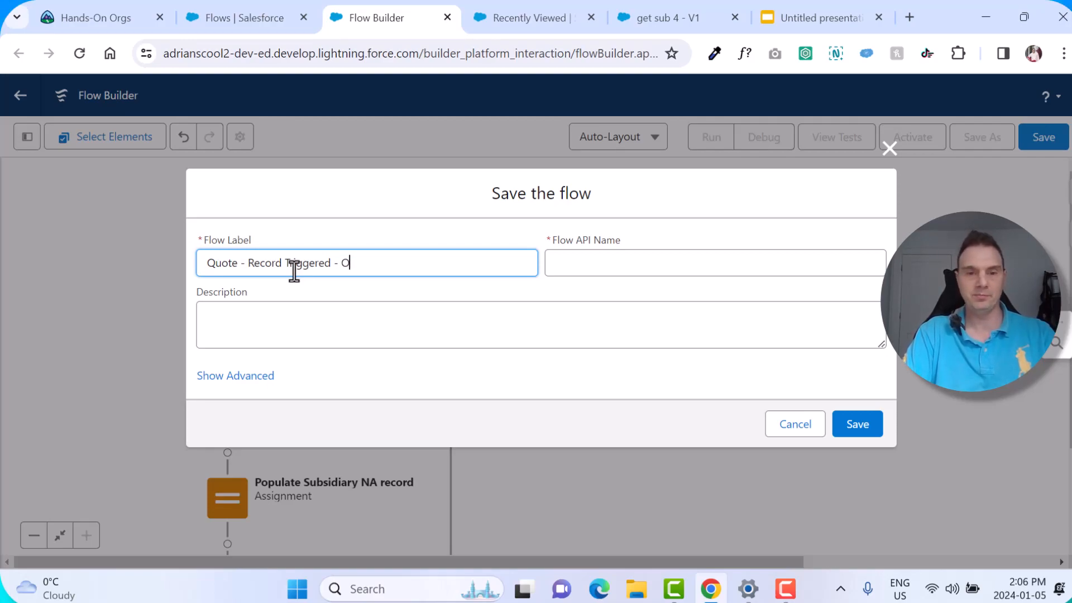
{"action": "type", "text": "opulate Subsidiary field"}
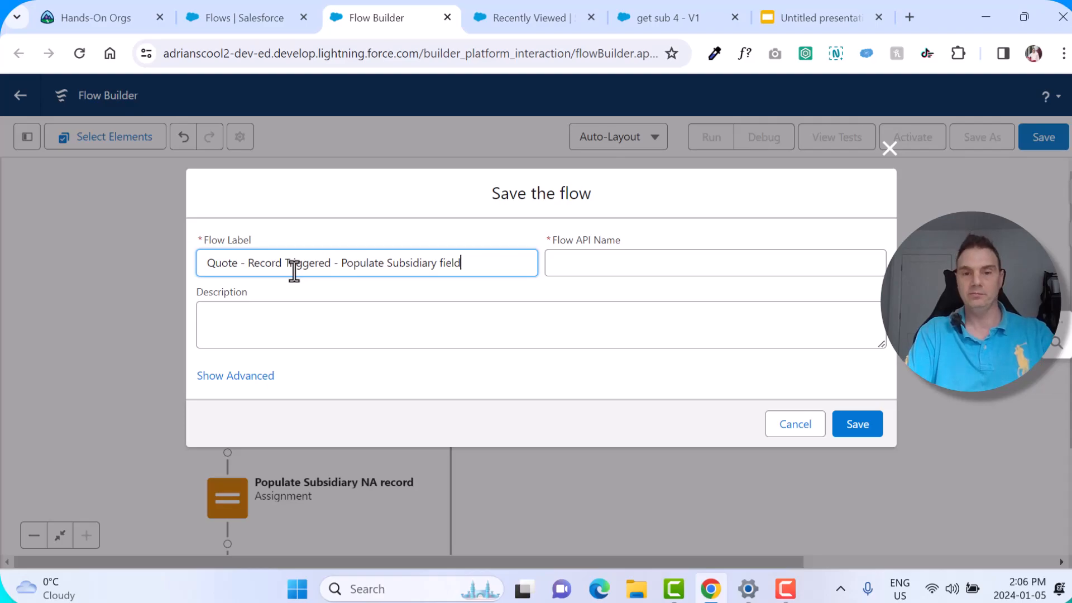
{"action": "key", "text": "Tab"}
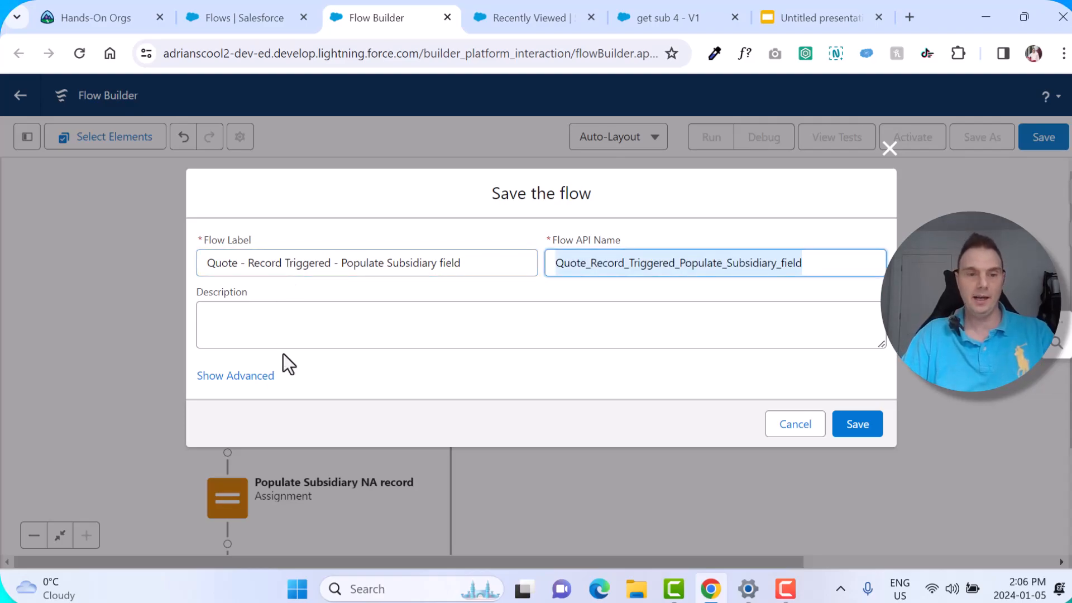
{"action": "left_click", "coordinate": [862, 427]}
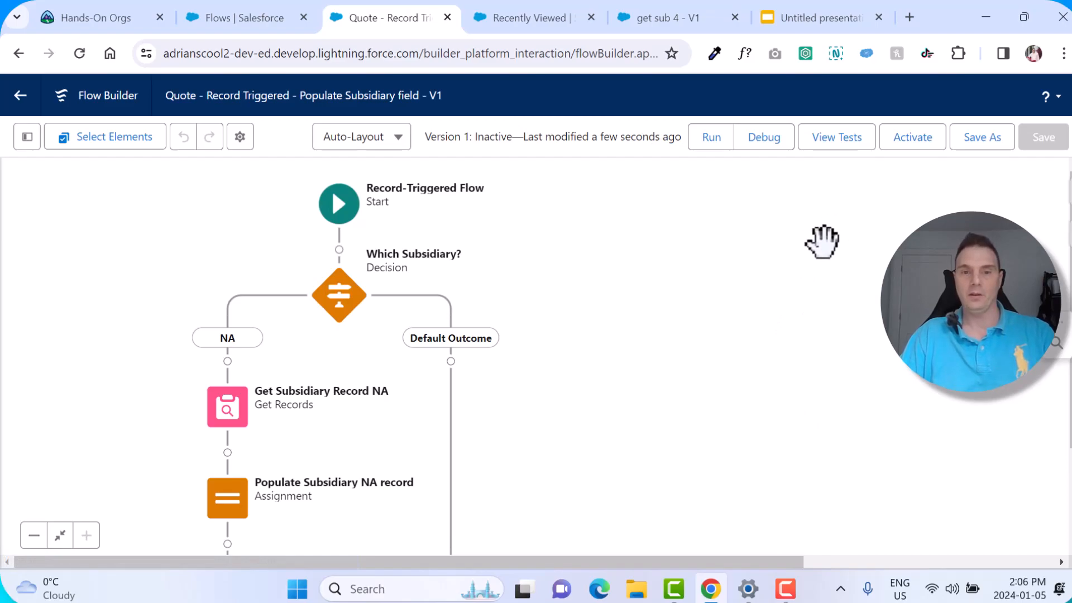
{"action": "left_click", "coordinate": [927, 144]}
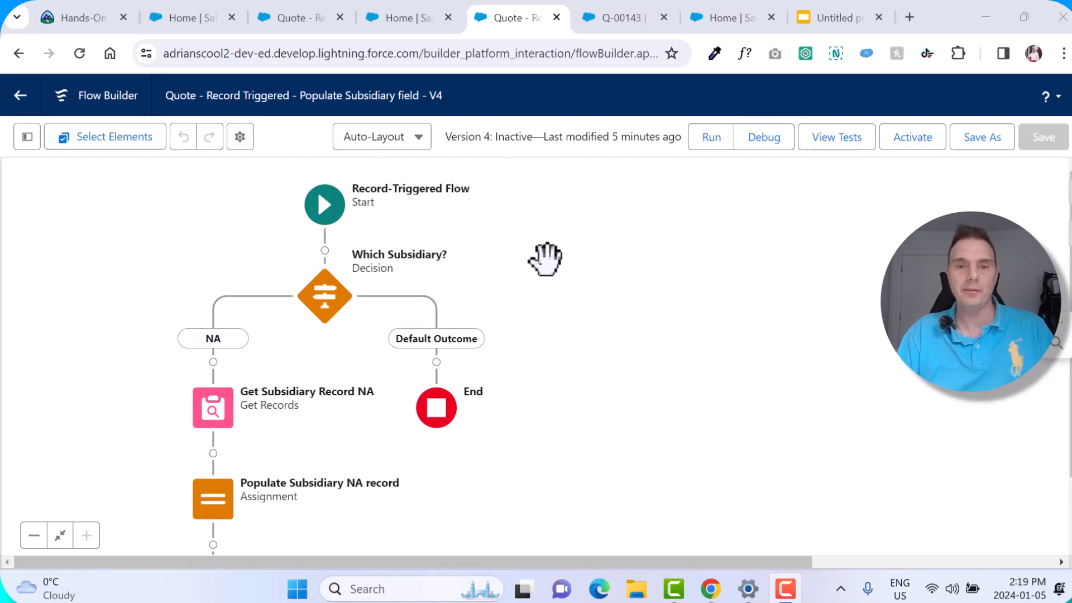
Step: Set the NA outcome of the Which Subsidiary? decision to Any Condition Is Met (OR), and save and activate the flow
{"action": "left_click", "coordinate": [337, 308]}
{"action": "left_click", "coordinate": [342, 472]}
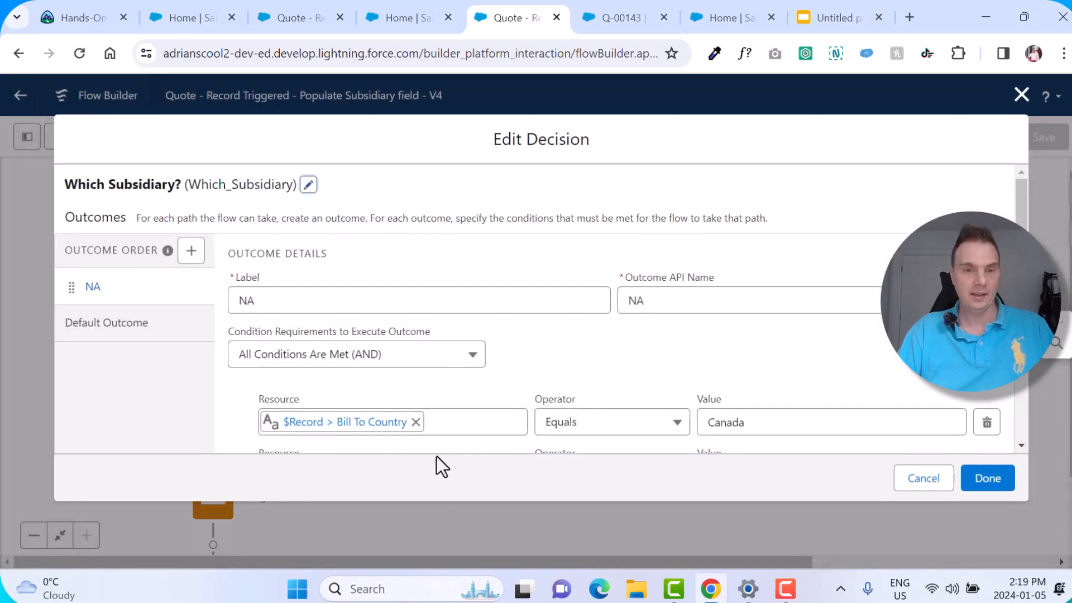
{"action": "scroll", "coordinate": [545, 410], "scroll_direction": "down", "scroll_amount": 3}
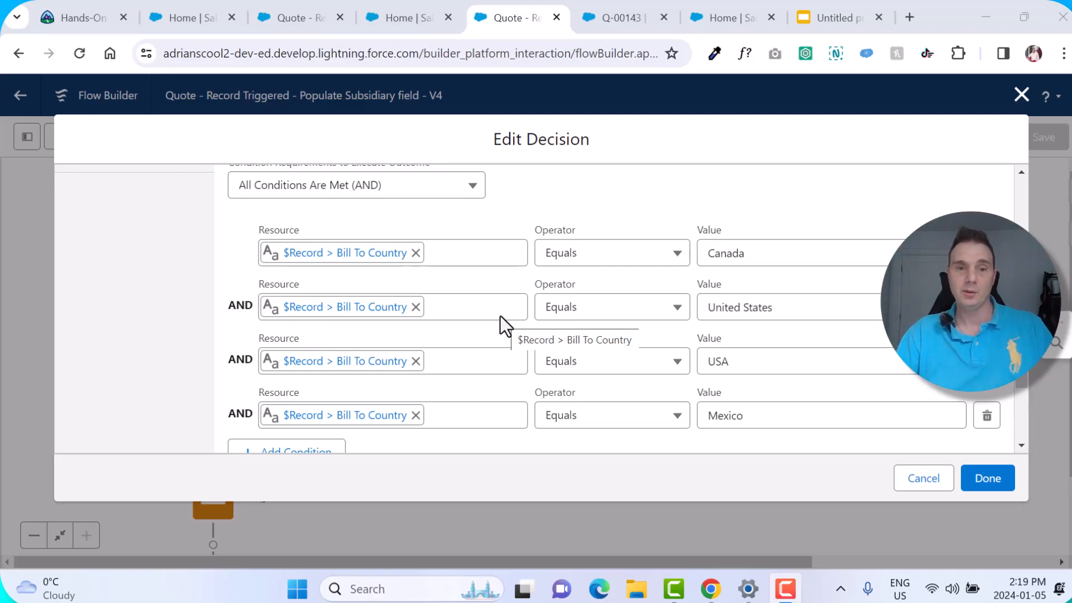
{"action": "scroll", "coordinate": [500, 316], "scroll_direction": "up", "scroll_amount": 2}
{"action": "left_click", "coordinate": [403, 274]}
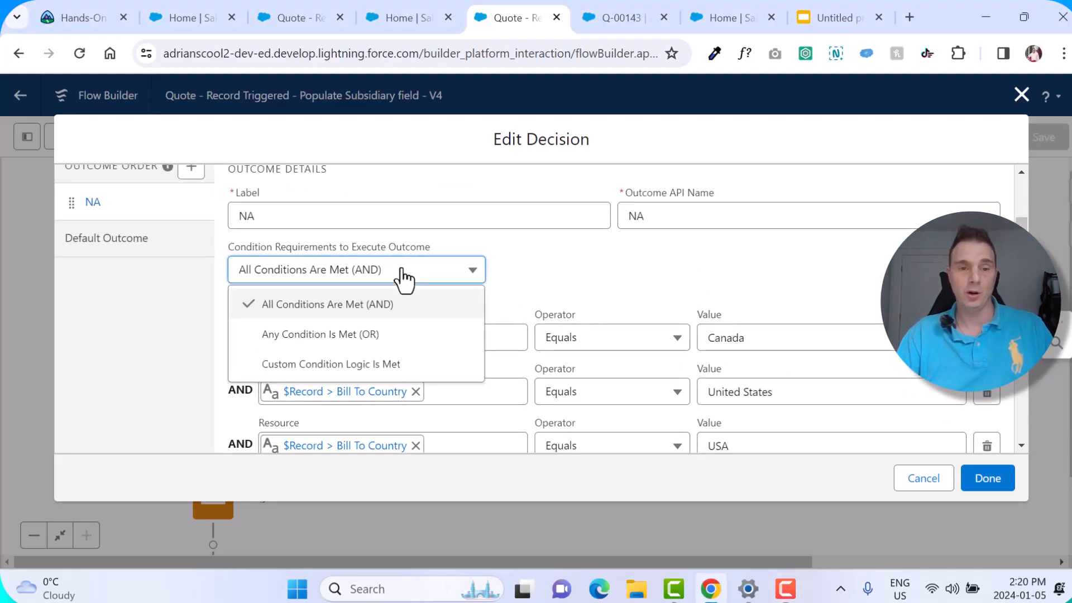
{"action": "left_click", "coordinate": [400, 334]}
{"action": "scroll", "coordinate": [614, 279], "scroll_direction": "down", "scroll_amount": 1}
{"action": "scroll", "coordinate": [621, 282], "scroll_direction": "down", "scroll_amount": 3}
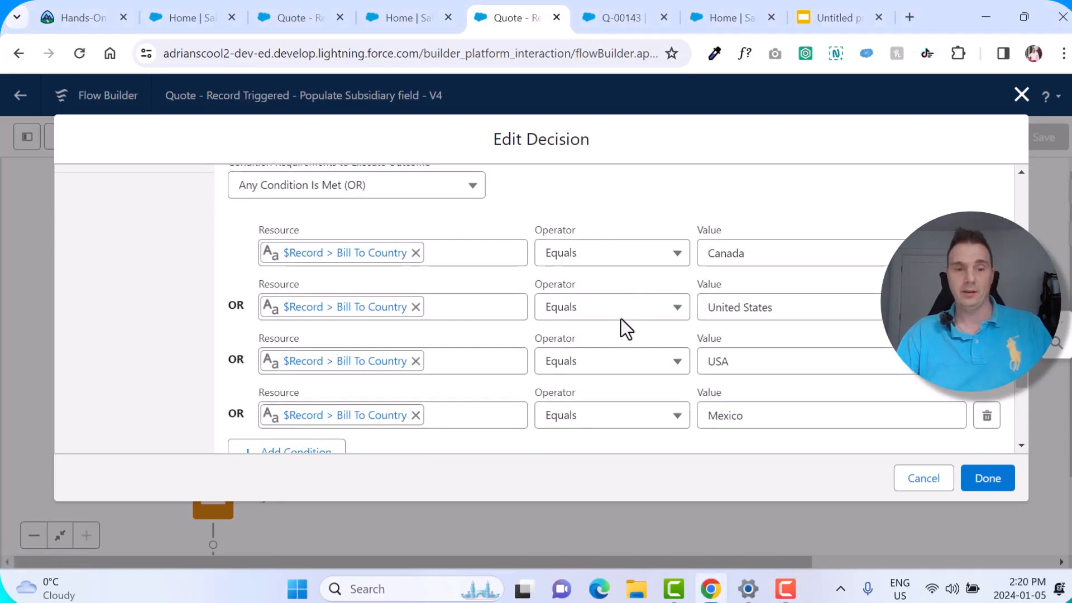
{"action": "left_click", "coordinate": [992, 485]}
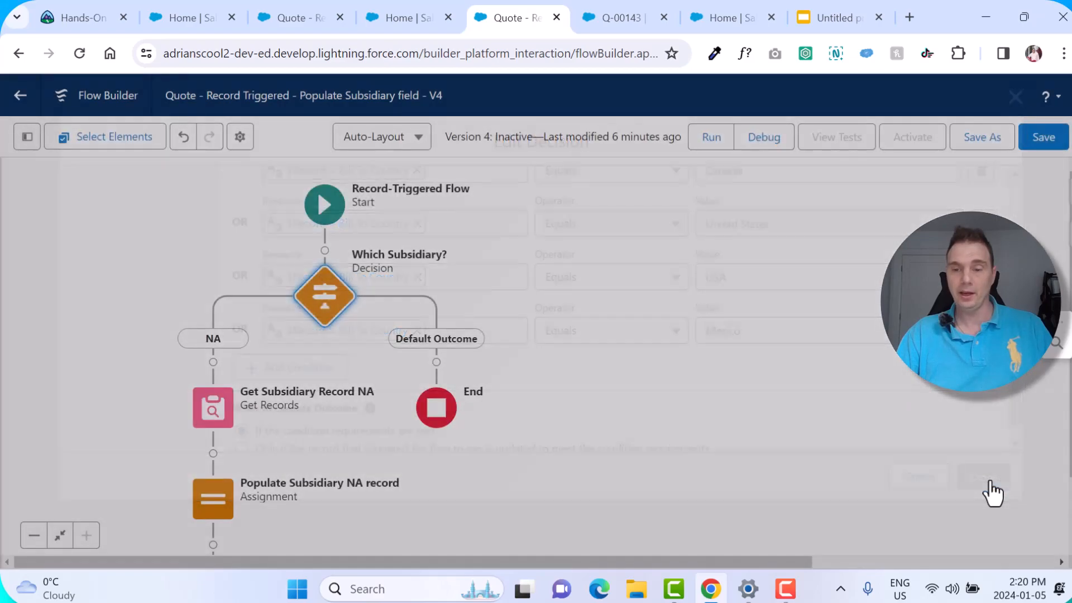
{"action": "left_click", "coordinate": [1059, 147]}
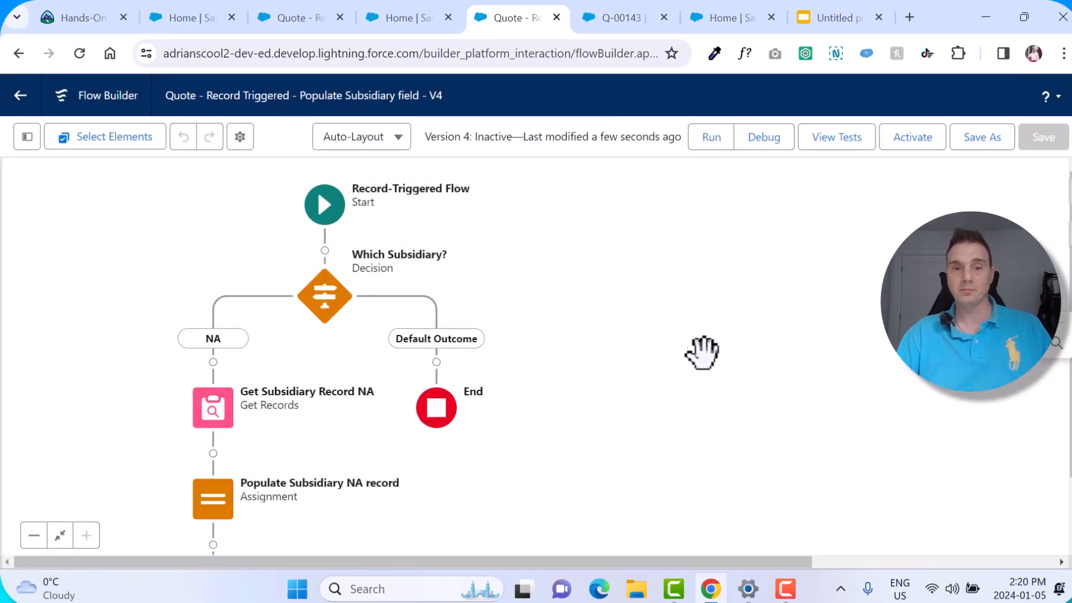
{"action": "left_click", "coordinate": [924, 146]}
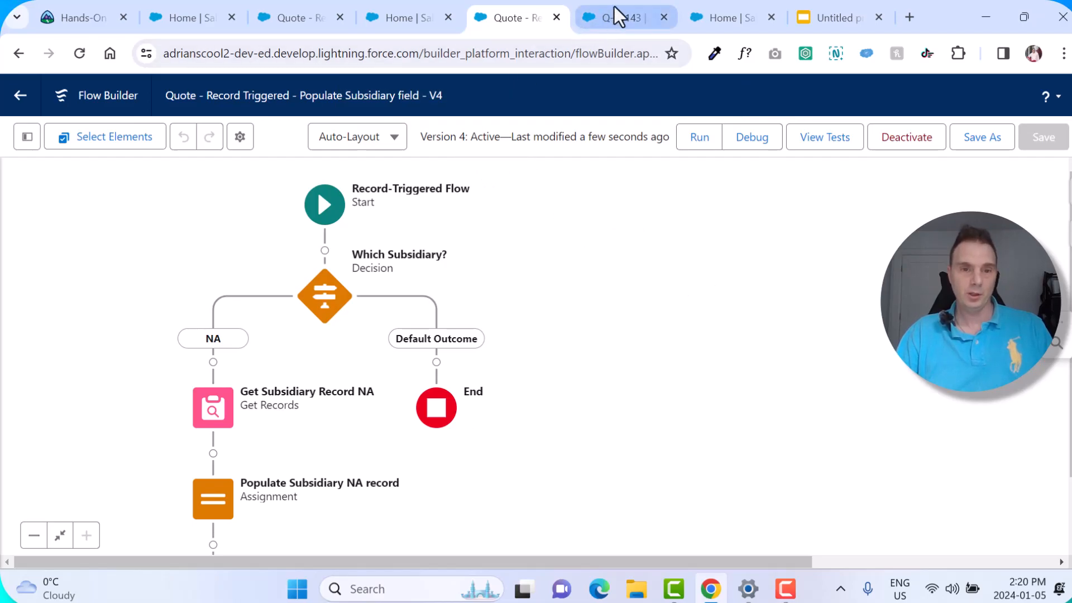
Step: Create and save a new CPQ quote with Bill To Country set to United States to test the flow
{"action": "left_click", "coordinate": [618, 20]}
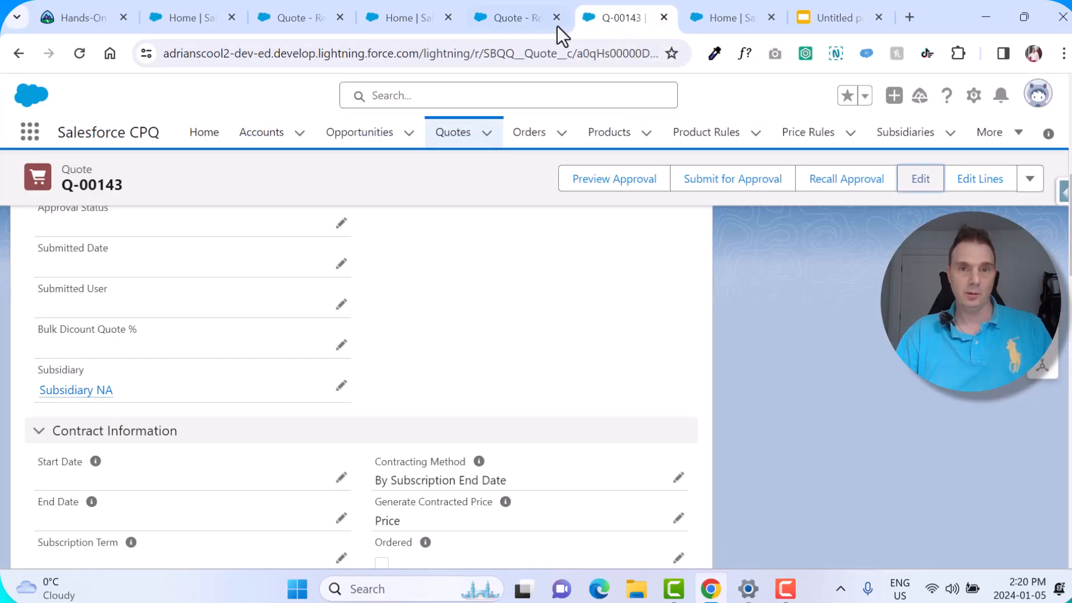
{"action": "left_click", "coordinate": [488, 134]}
{"action": "left_click", "coordinate": [479, 169]}
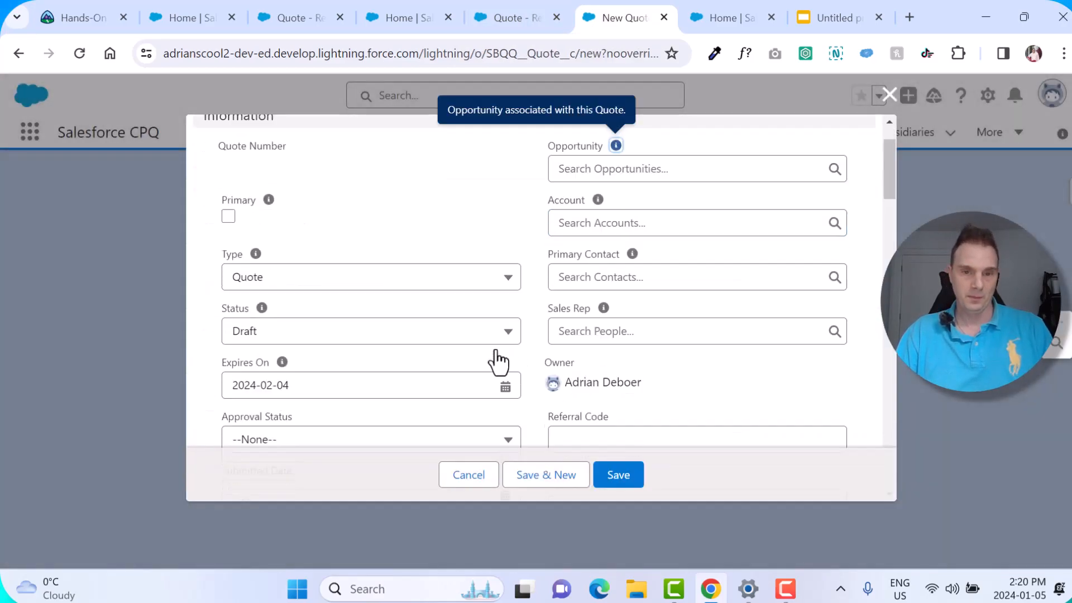
{"action": "scroll", "coordinate": [497, 351], "scroll_direction": "down", "scroll_amount": 15}
{"action": "scroll", "coordinate": [497, 349], "scroll_direction": "down", "scroll_amount": 12}
{"action": "scroll", "coordinate": [497, 349], "scroll_direction": "down", "scroll_amount": 3}
{"action": "left_click", "coordinate": [311, 352]}
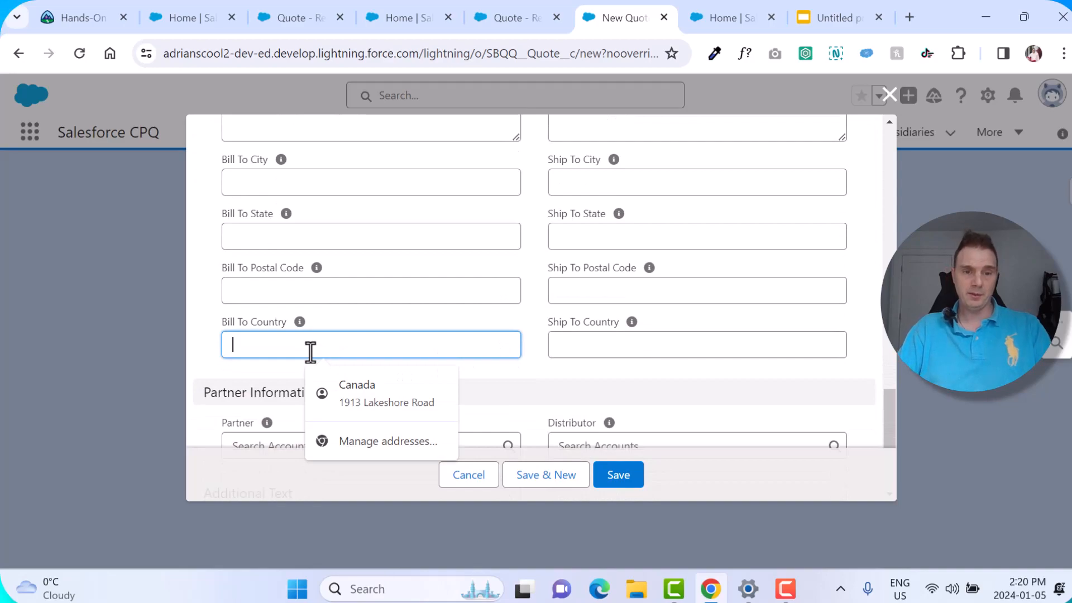
{"action": "type", "text": "United States"}
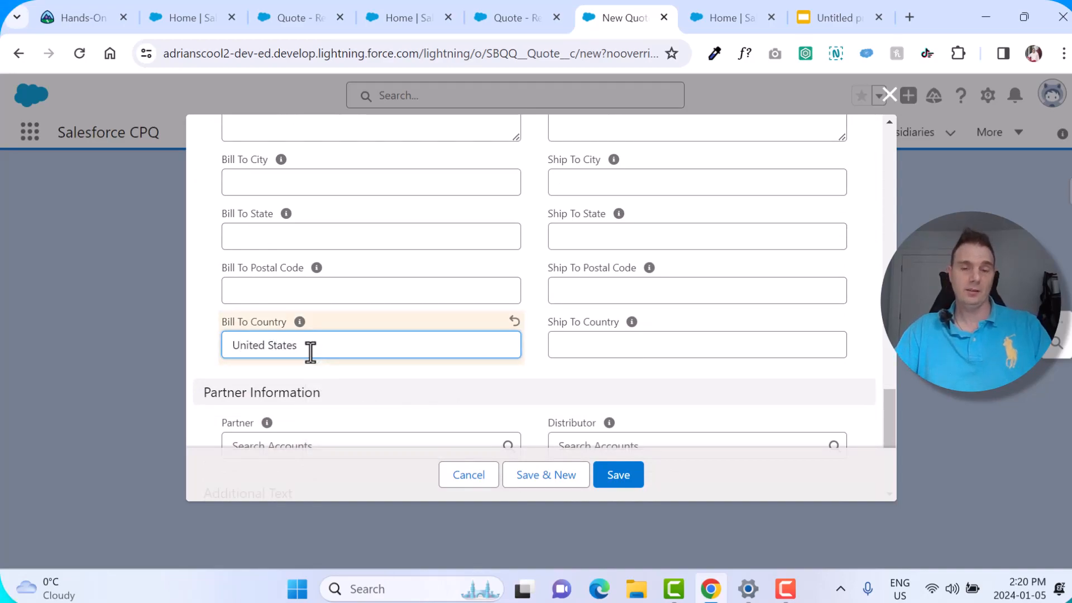
{"action": "left_click", "coordinate": [605, 383]}
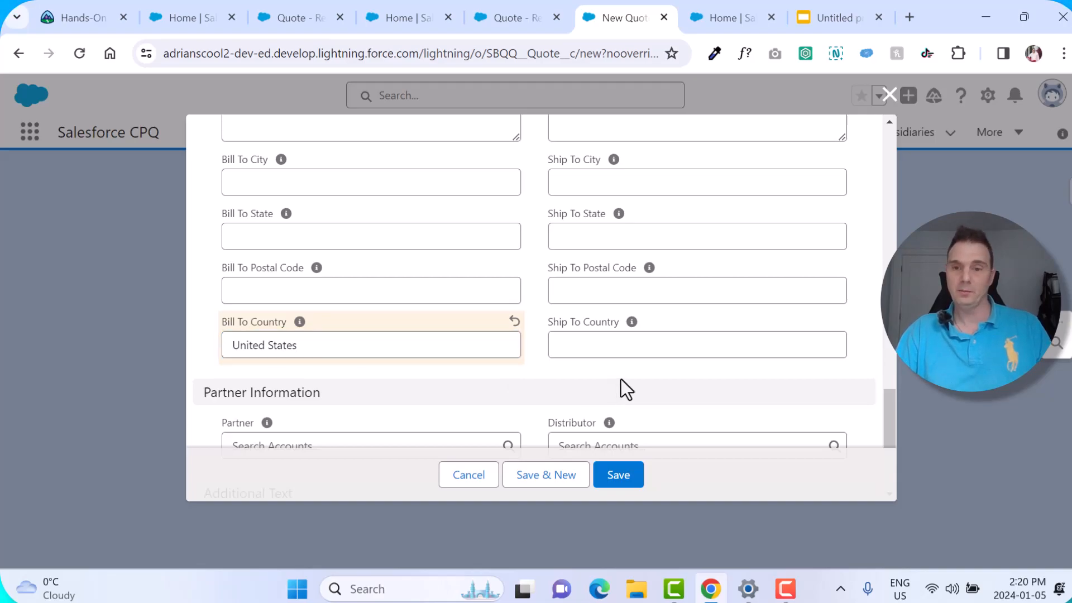
{"action": "left_click", "coordinate": [628, 479]}
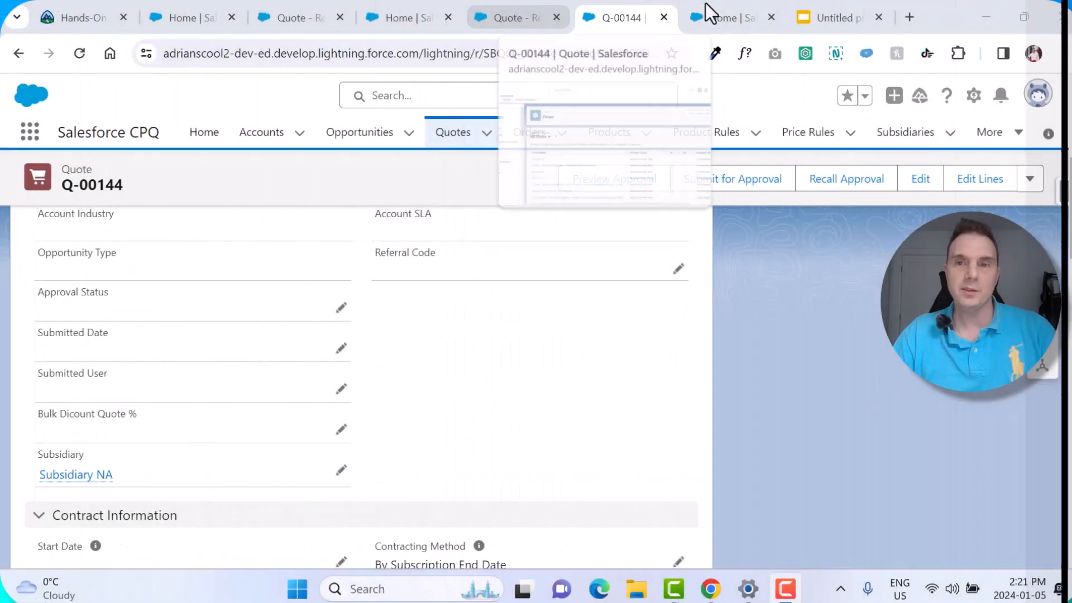
Step: Review the billing country requirements in the Google Slides presentation, and reopen the Populate Subsidiary field flow from Salesforce Setup
{"action": "left_click", "coordinate": [848, 16]}
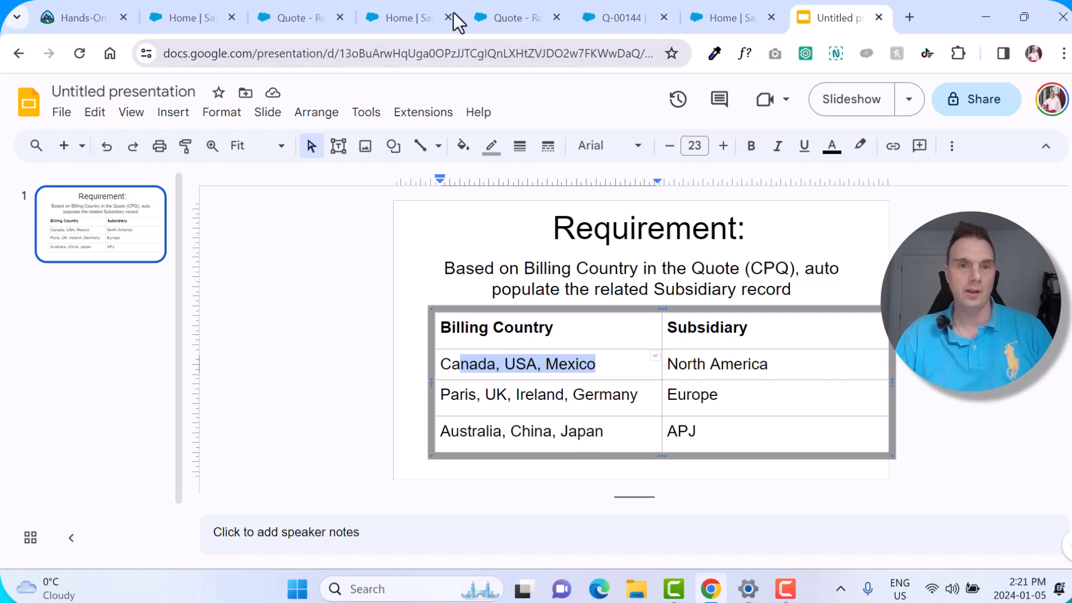
{"action": "left_click", "coordinate": [615, 15]}
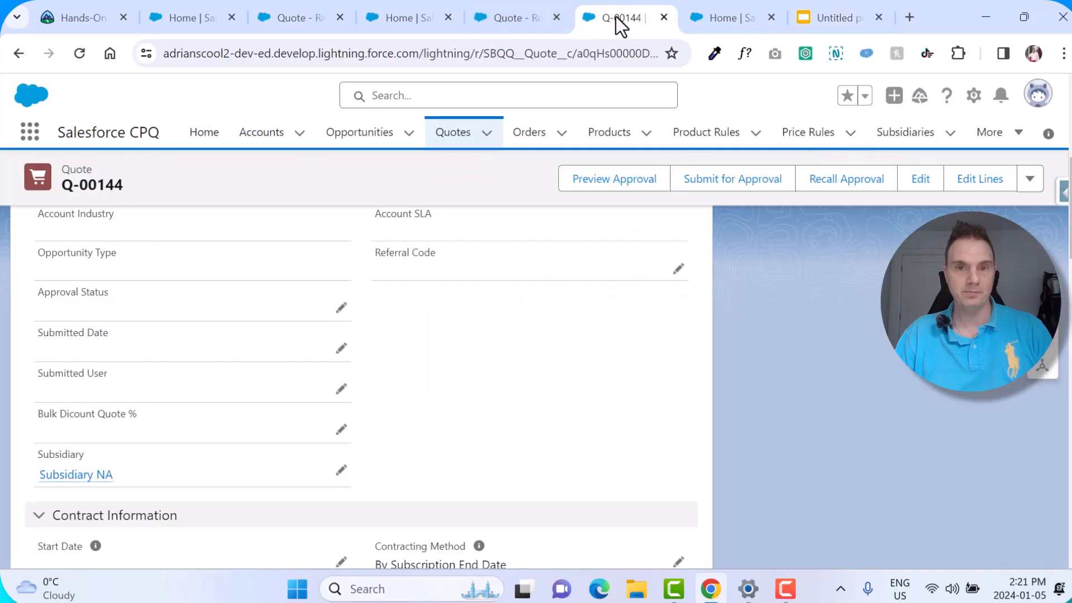
{"action": "left_click", "coordinate": [714, 12]}
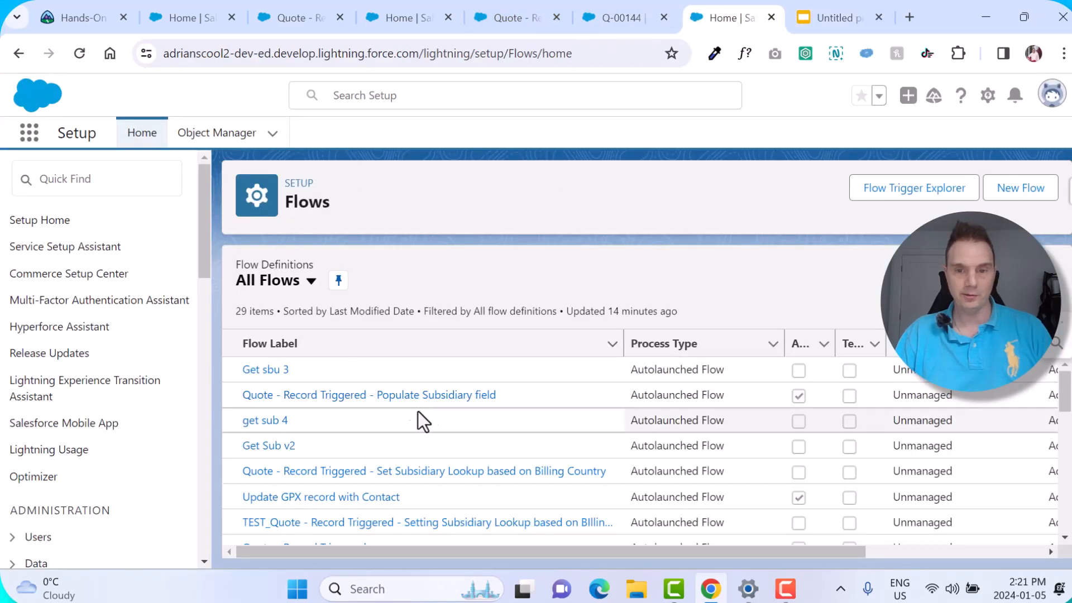
{"action": "left_click", "coordinate": [573, 53]}
{"action": "key", "text": "Return"}
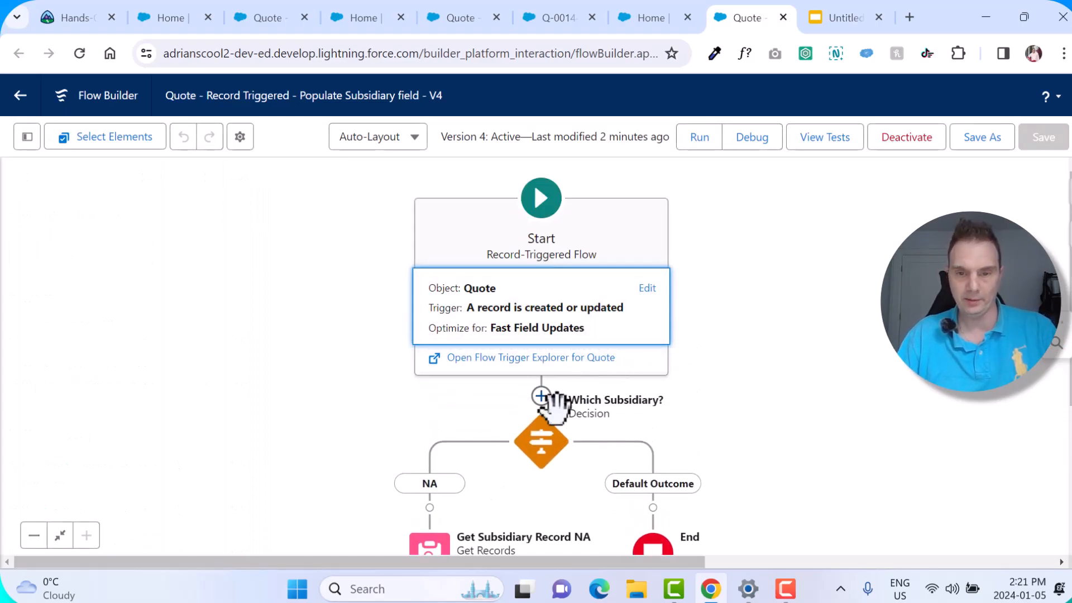
Step: Add a new outcome labelled Europe to the Which Subsidiary? decision, letting its API name fill in from the label
{"action": "left_click", "coordinate": [545, 442]}
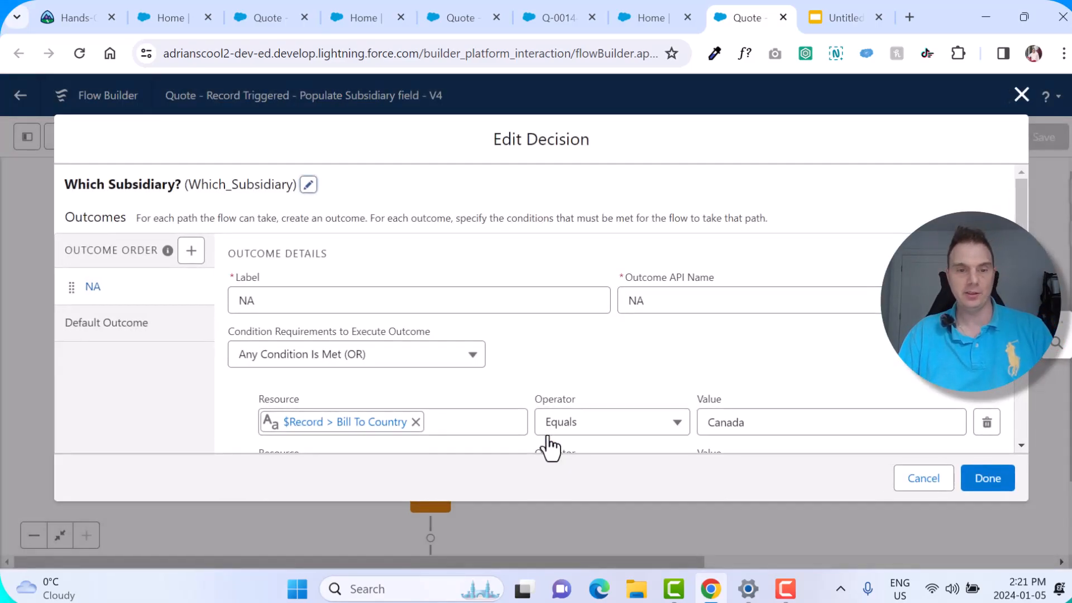
{"action": "left_click", "coordinate": [192, 258]}
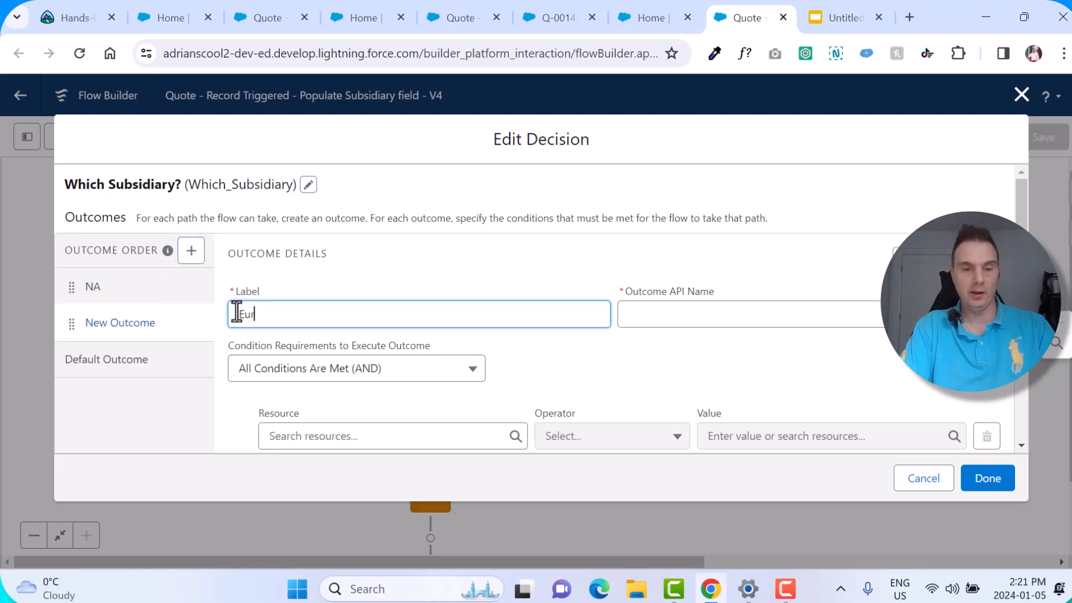
{"action": "key", "text": "Tab"}
{"action": "scroll", "coordinate": [237, 312], "scroll_direction": "down", "scroll_amount": 3}
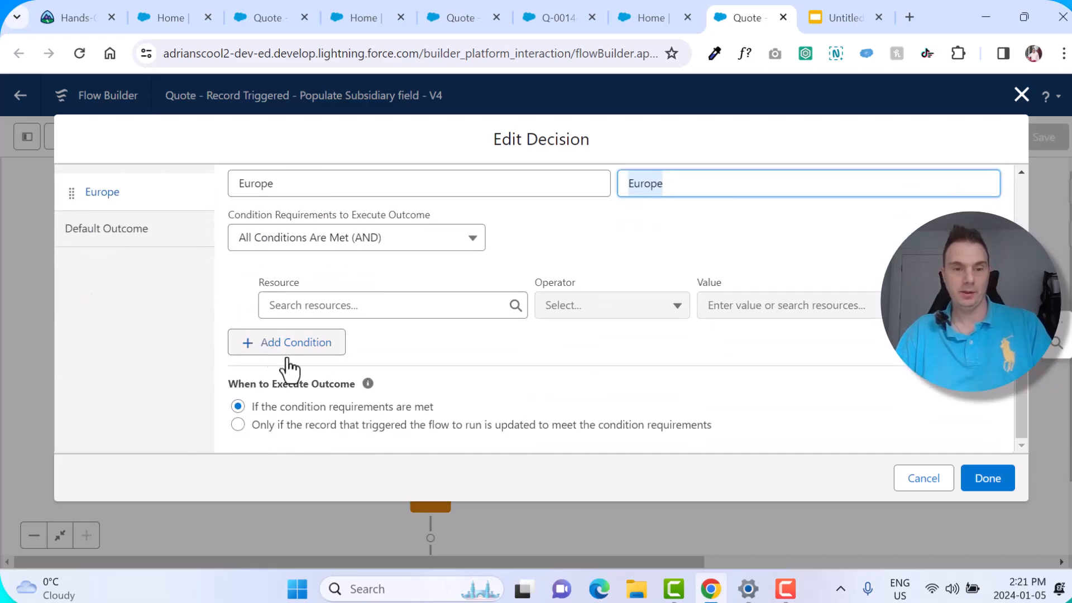
Step: Check the European billing countries in the requirements slide, and set the Europe outcome's first condition to $Record > Bill To Country Equals Paris
{"action": "left_click", "coordinate": [839, 15]}
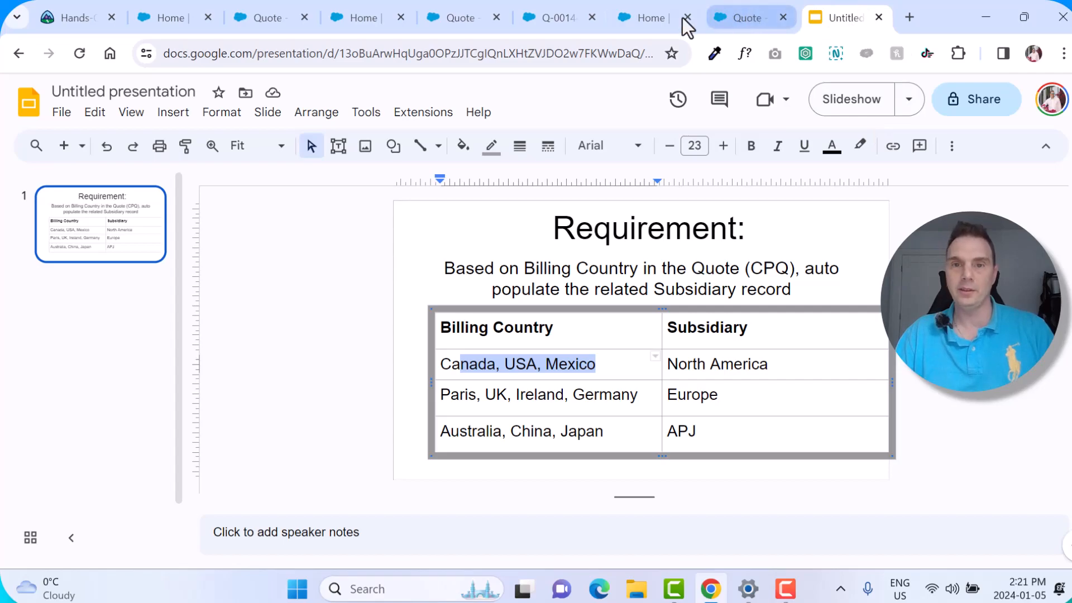
{"action": "left_click", "coordinate": [645, 19]}
{"action": "left_click", "coordinate": [729, 9]}
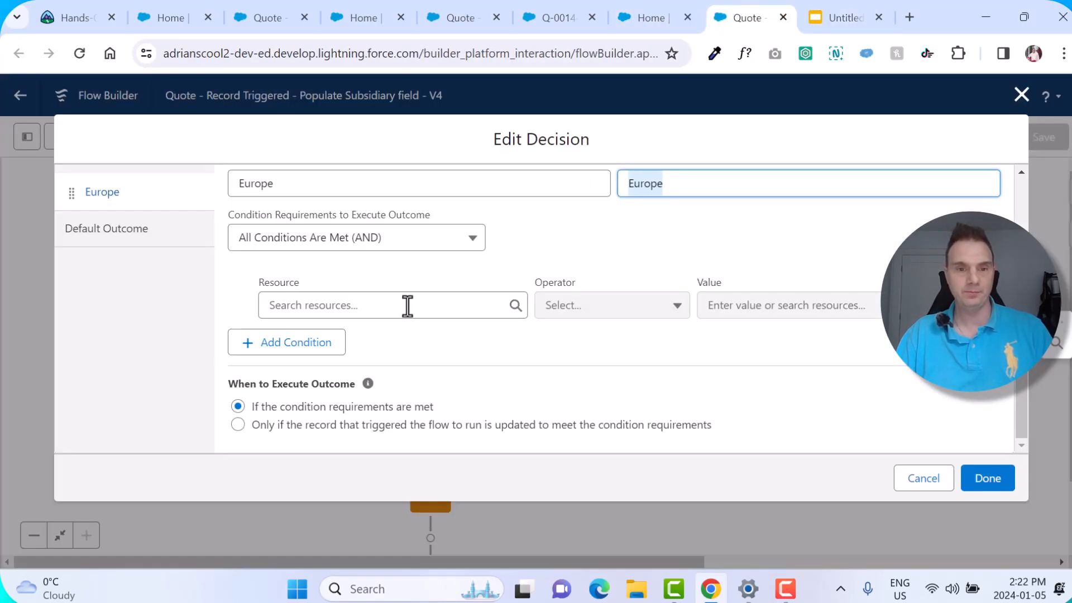
{"action": "left_click", "coordinate": [365, 316]}
{"action": "scroll", "coordinate": [374, 446], "scroll_direction": "down", "scroll_amount": 10}
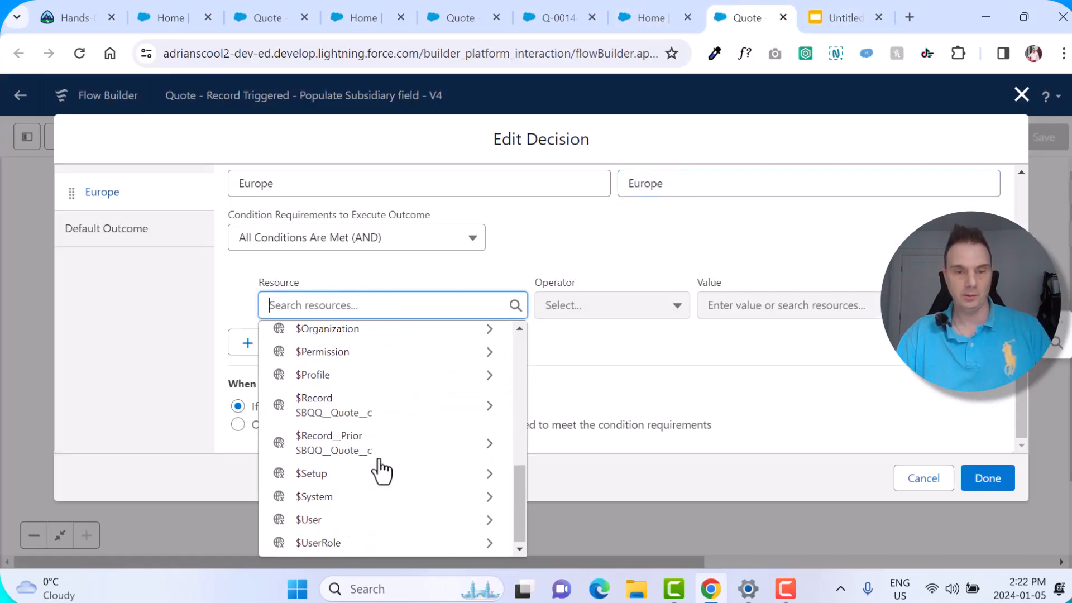
{"action": "left_click", "coordinate": [378, 416]}
{"action": "type", "text": "bil"}
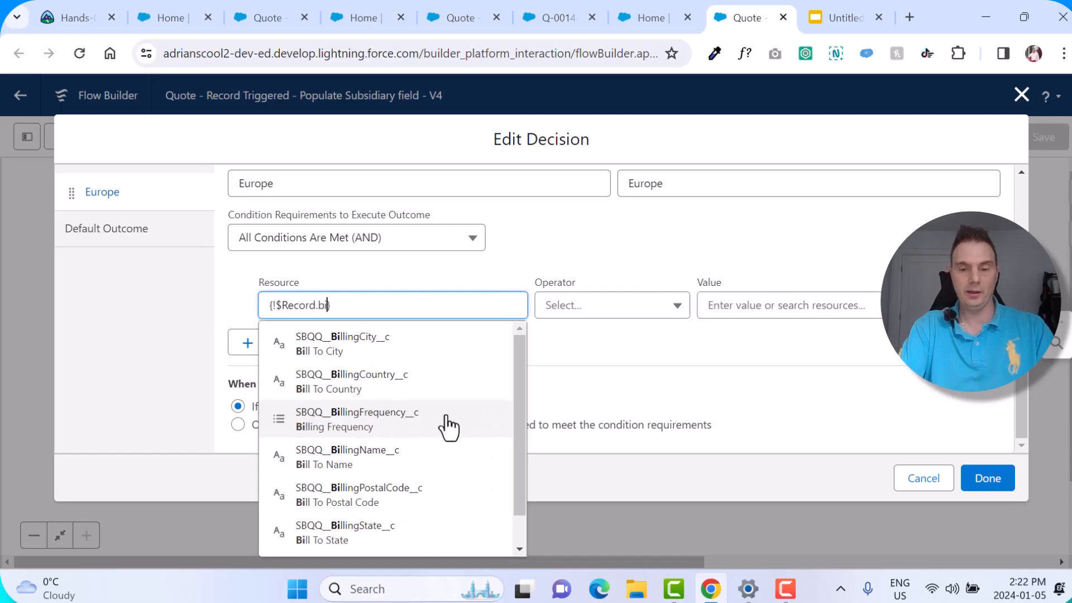
{"action": "left_click", "coordinate": [425, 380]}
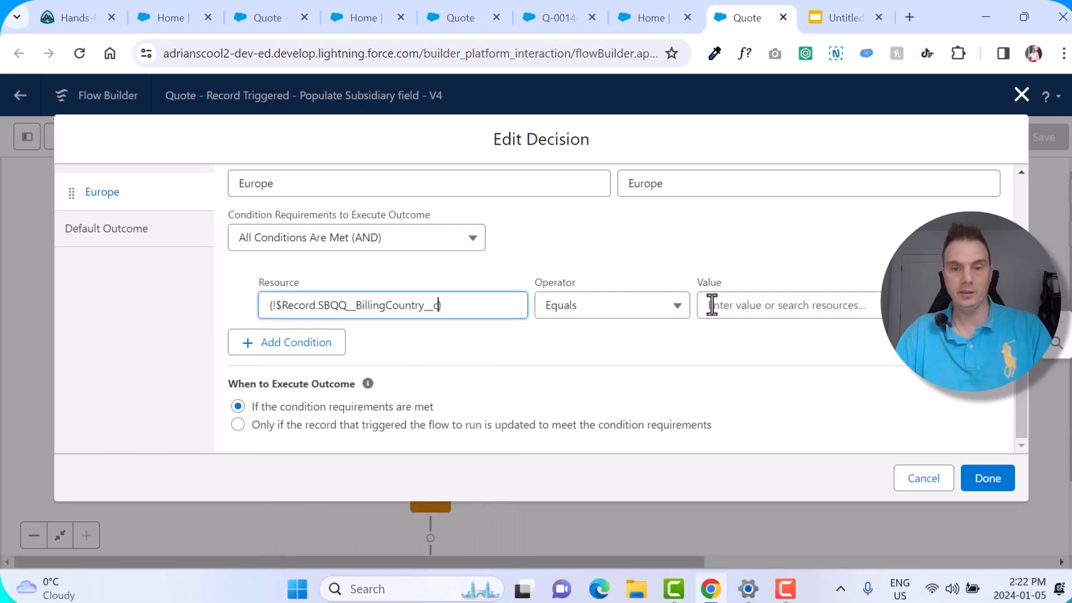
{"action": "left_click", "coordinate": [747, 304]}
{"action": "type", "text": "Pari"}
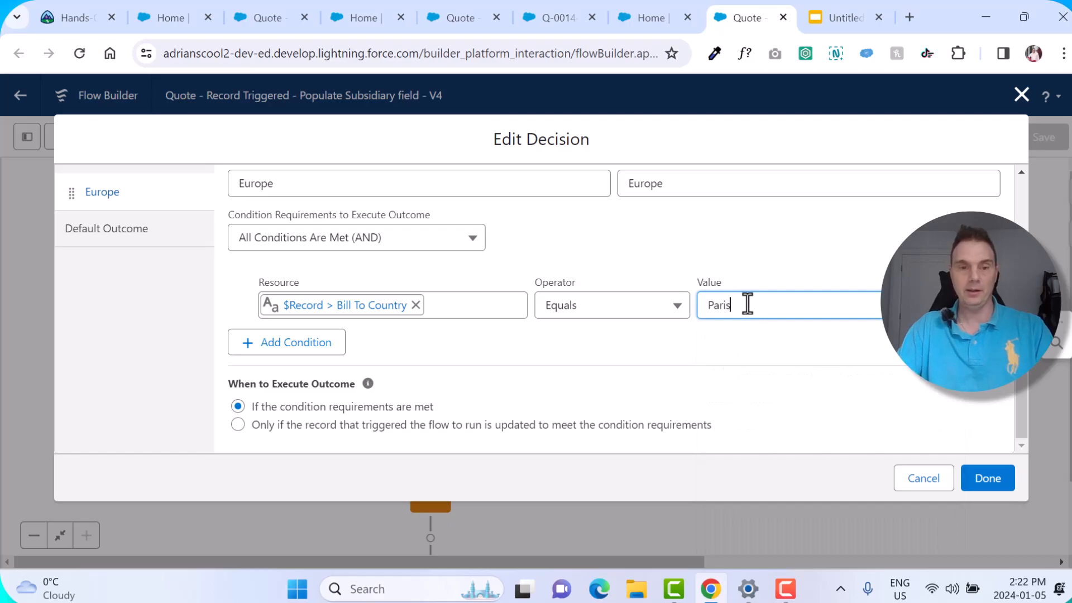
{"action": "type", "text": "s"}
Step: Add a second condition to the Europe outcome using the $Record > Bill To Country resource with the Equals operator
{"action": "left_click", "coordinate": [292, 342]}
{"action": "left_click", "coordinate": [354, 359]}
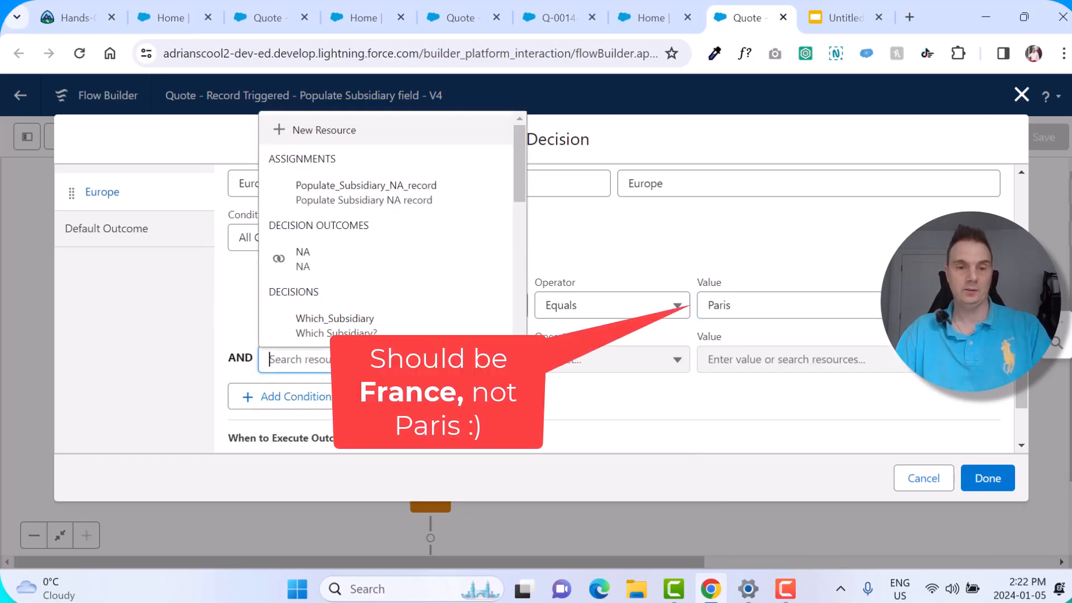
{"action": "scroll", "coordinate": [424, 268], "scroll_direction": "down", "scroll_amount": 5}
{"action": "scroll", "coordinate": [424, 268], "scroll_direction": "down", "scroll_amount": 2}
{"action": "left_click", "coordinate": [387, 196]}
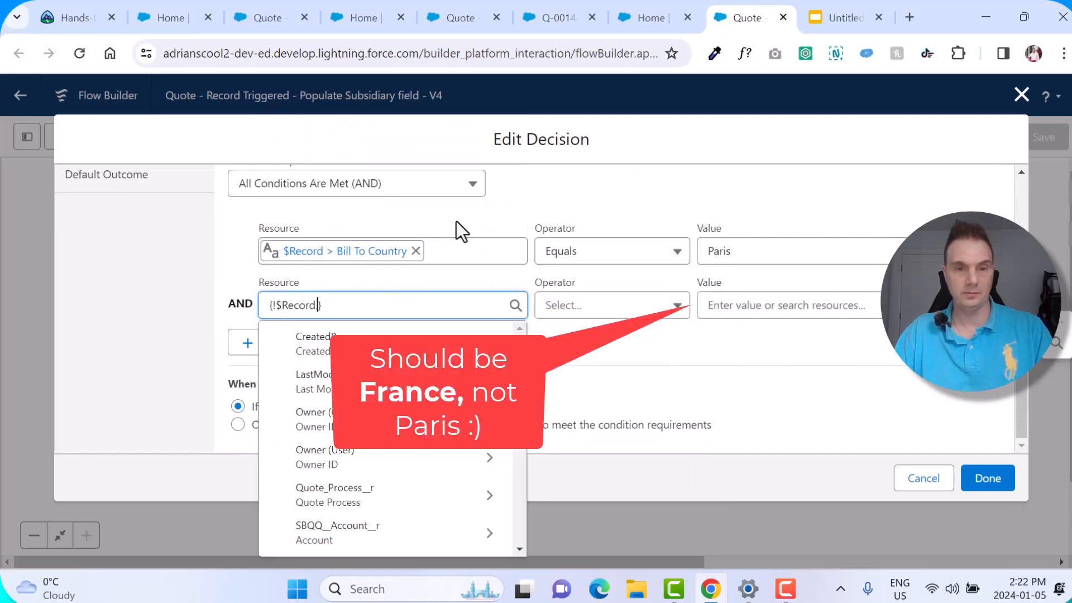
{"action": "scroll", "coordinate": [391, 438], "scroll_direction": "down", "scroll_amount": 3}
{"action": "type", "text": "bil"}
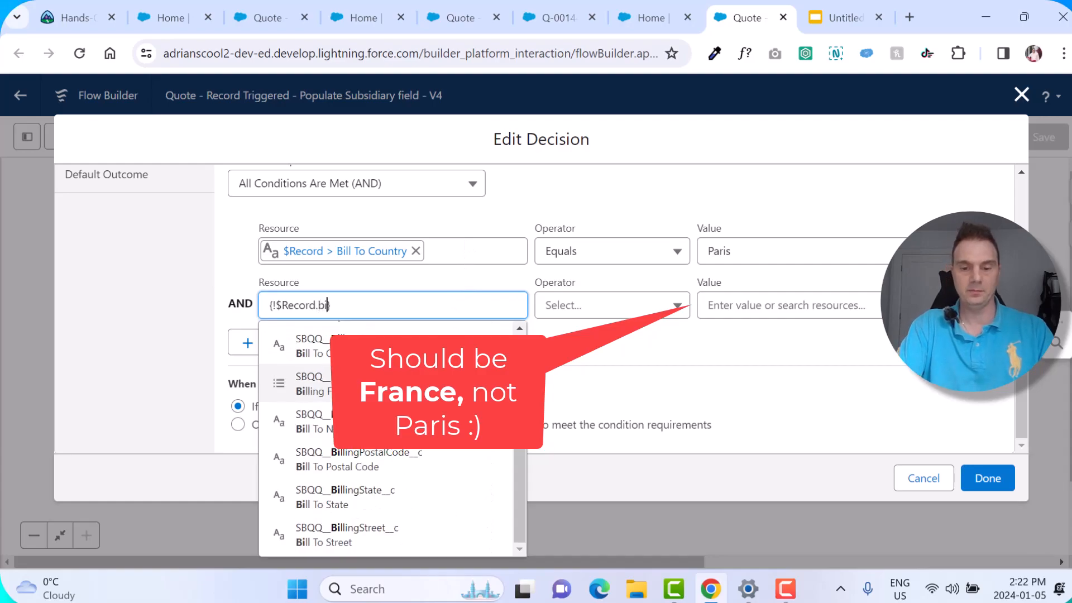
{"action": "left_click", "coordinate": [394, 350]}
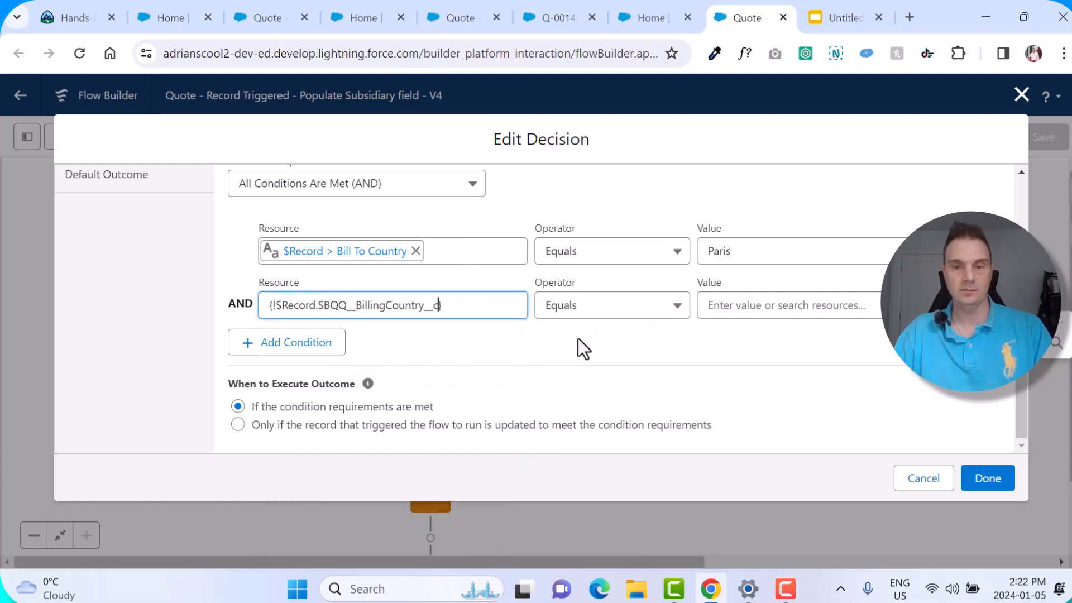
Step: Recheck the country list in the requirements slide and set the second Europe condition's value to UK
{"action": "left_click", "coordinate": [848, 3]}
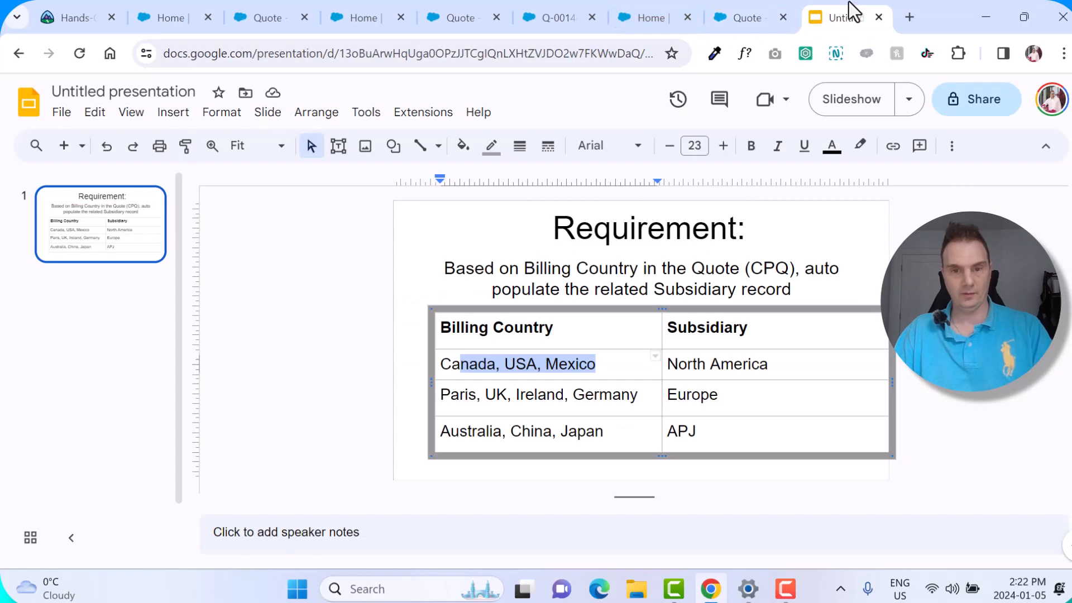
{"action": "left_click", "coordinate": [764, 15]}
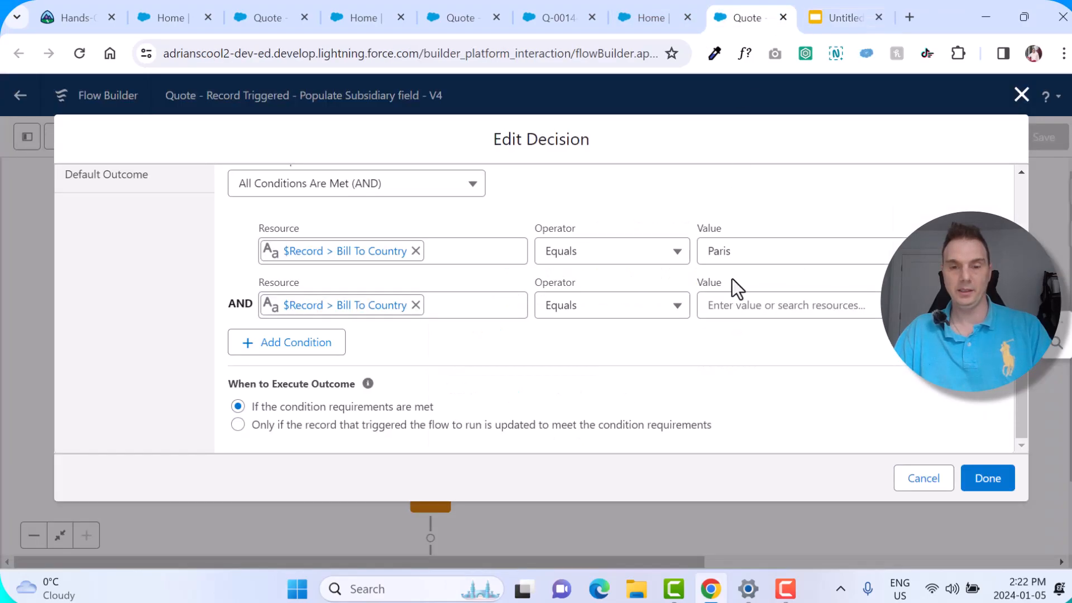
{"action": "left_click", "coordinate": [727, 306]}
{"action": "type", "text": "UL"}
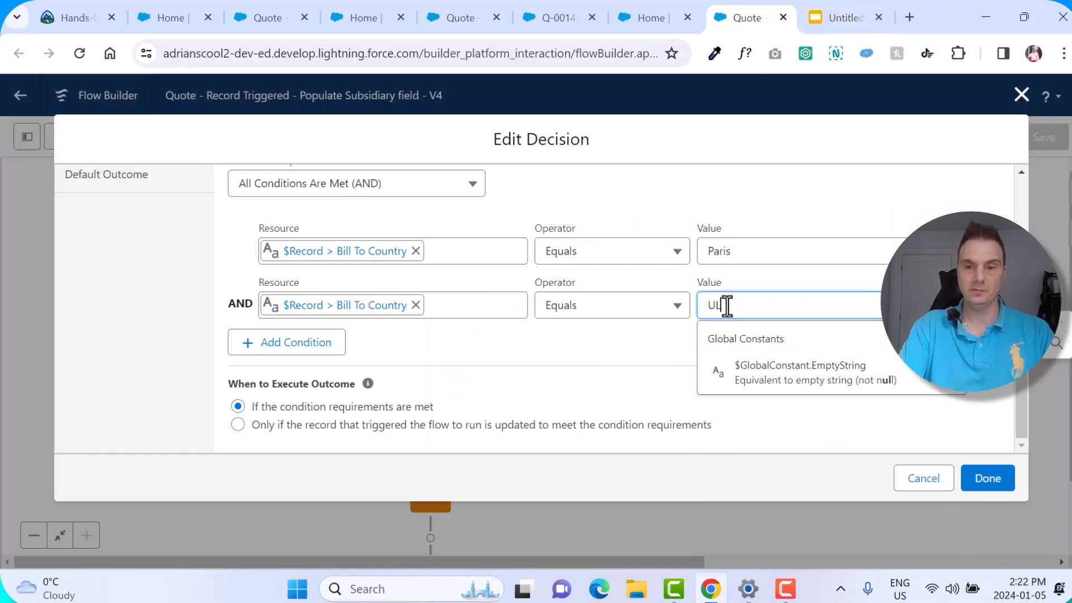
{"action": "key", "text": "BackSpace"}
{"action": "type", "text": "K"}
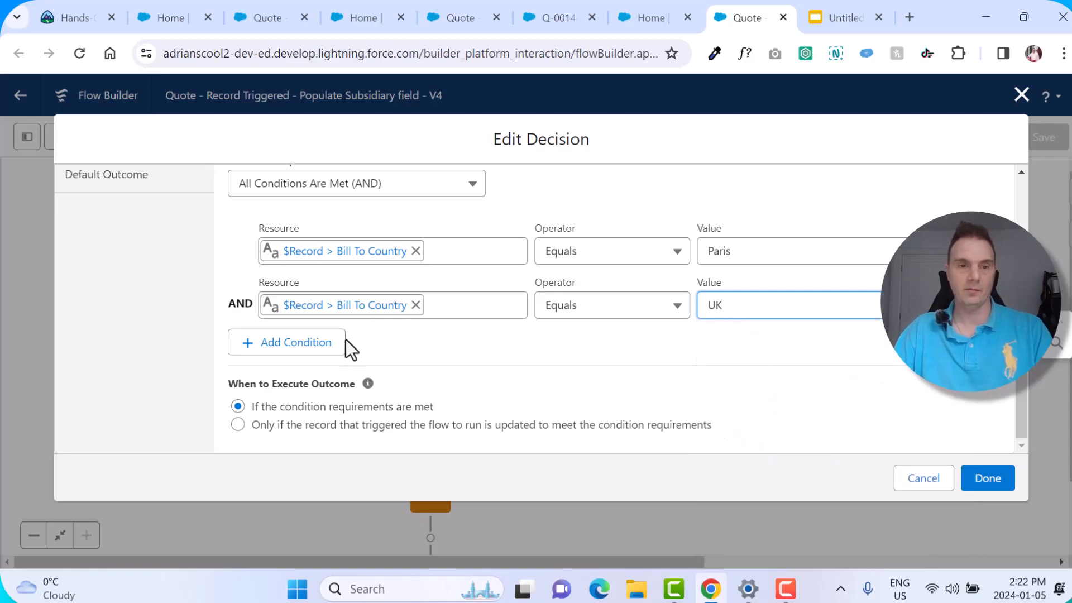
Step: Add a third condition row to the Europe outcome
{"action": "left_click", "coordinate": [296, 342]}
{"action": "left_click", "coordinate": [360, 365]}
{"action": "type", "text": "b"}
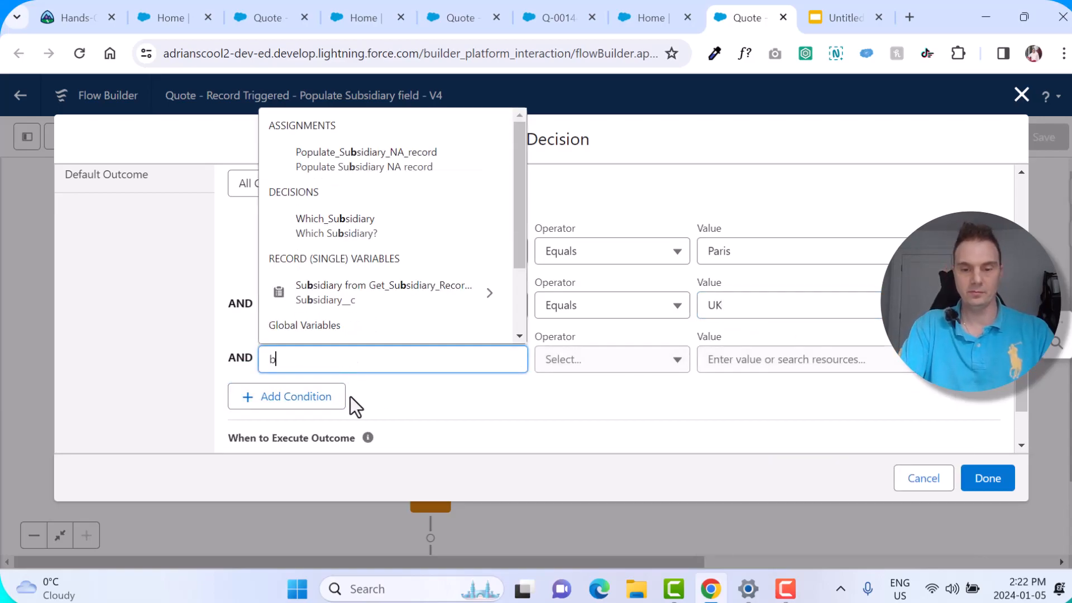
{"action": "type", "text": "ill"}
{"action": "double_click", "coordinate": [273, 359]}
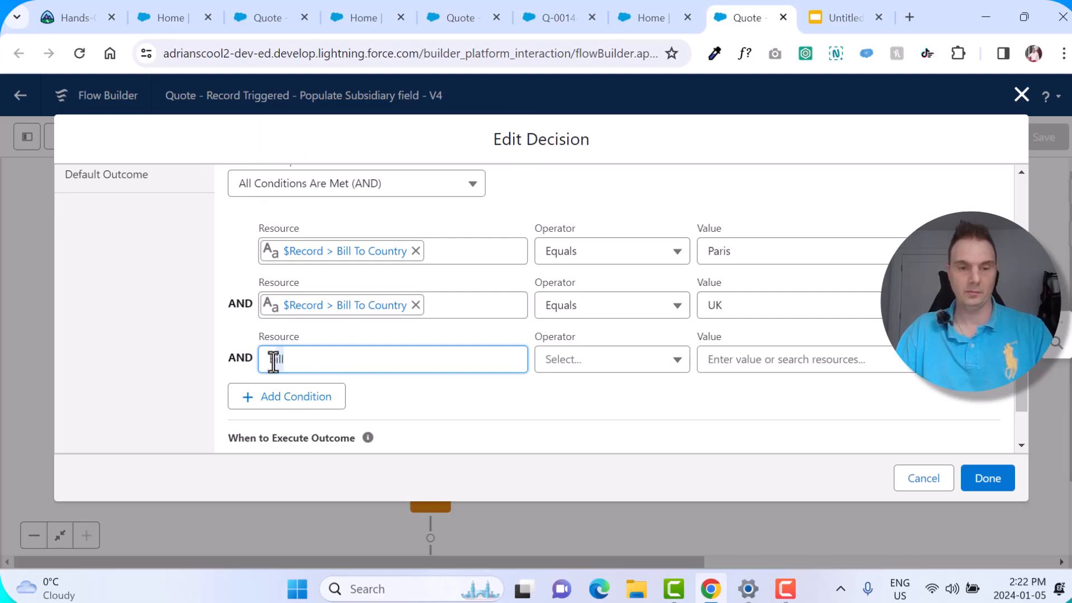
{"action": "key", "text": "BackSpace"}
Step: Set the third Europe condition to $Record > Bill To Country Equals Ireland
{"action": "scroll", "coordinate": [407, 258], "scroll_direction": "down", "scroll_amount": 6}
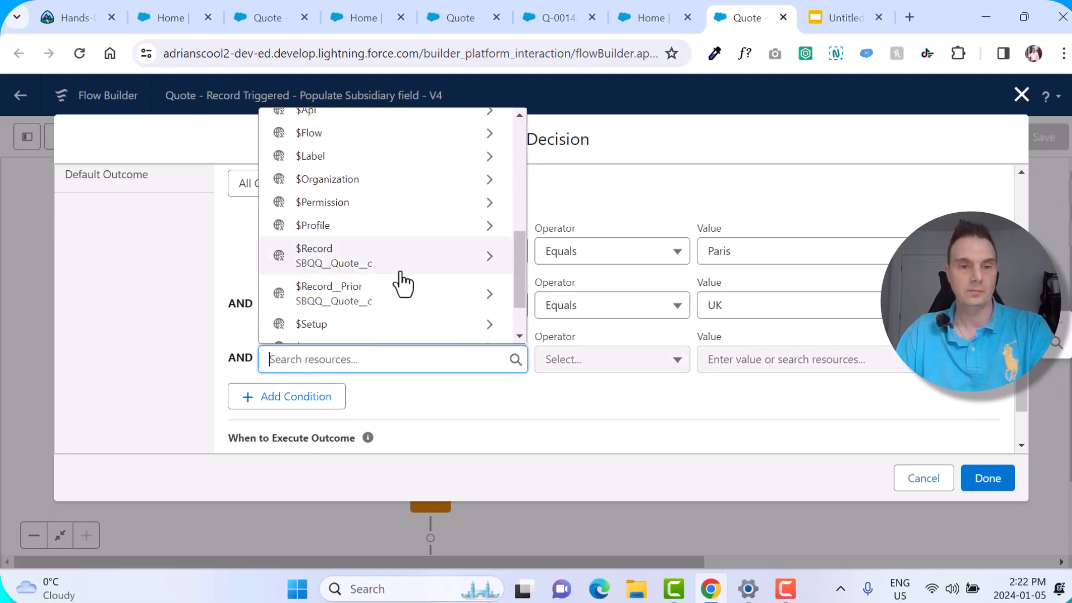
{"action": "left_click", "coordinate": [393, 273]}
{"action": "type", "text": "bil"}
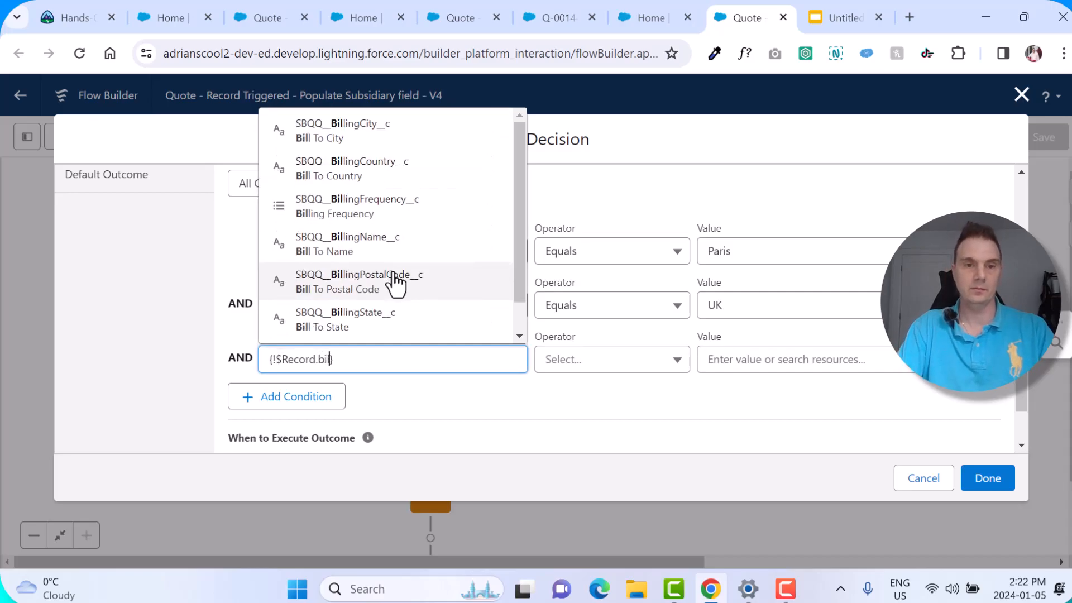
{"action": "left_click", "coordinate": [409, 170]}
{"action": "left_click", "coordinate": [740, 359]}
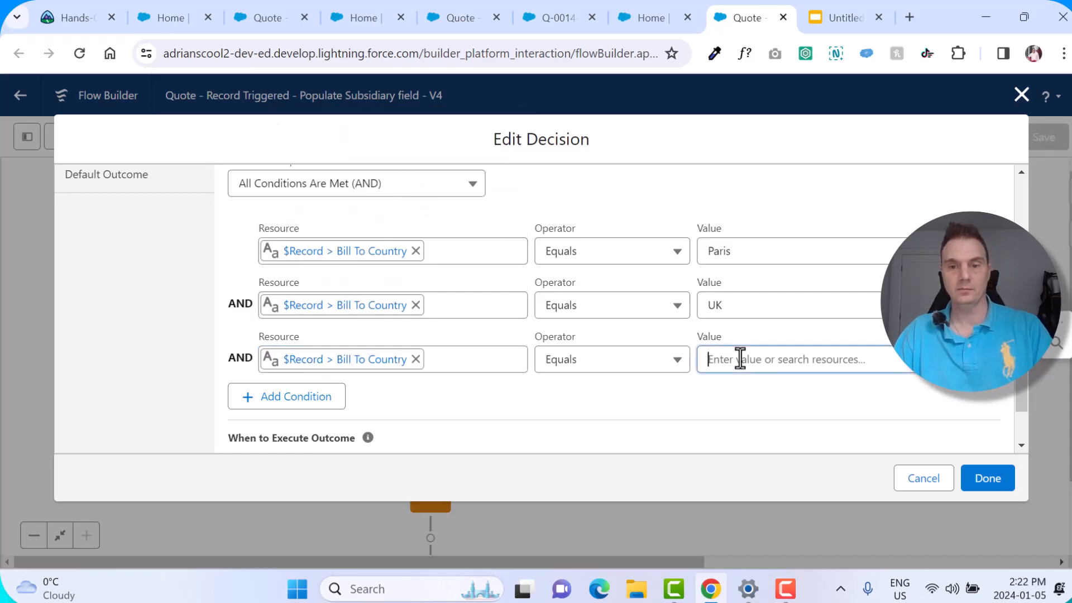
{"action": "type", "text": "Ireland"}
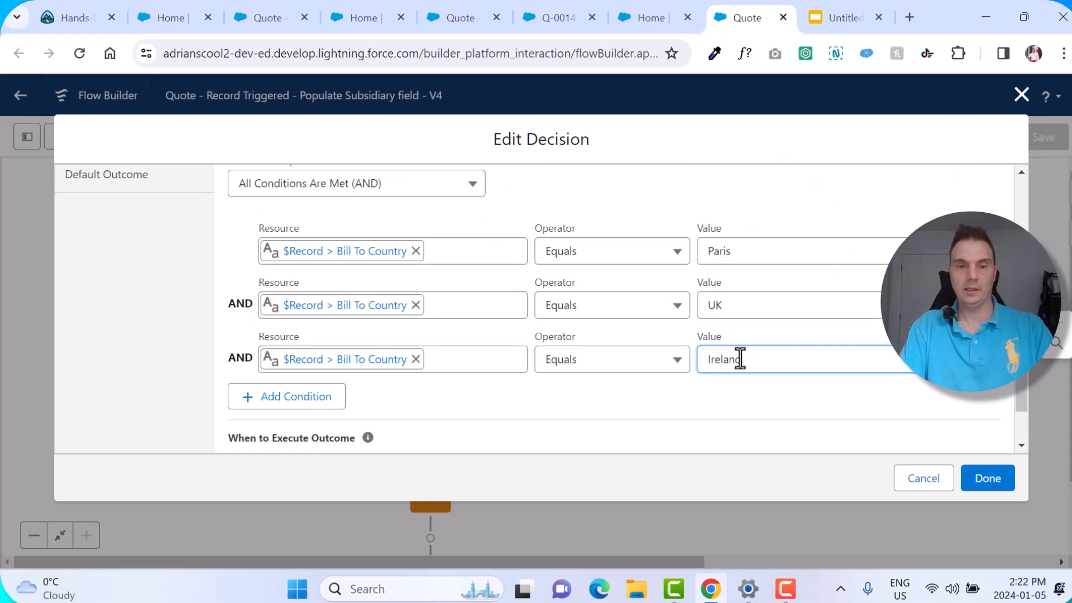
Step: Add a fourth condition to the Europe outcome: $Record > Bill To Country Equals Germany
{"action": "left_click", "coordinate": [284, 395]}
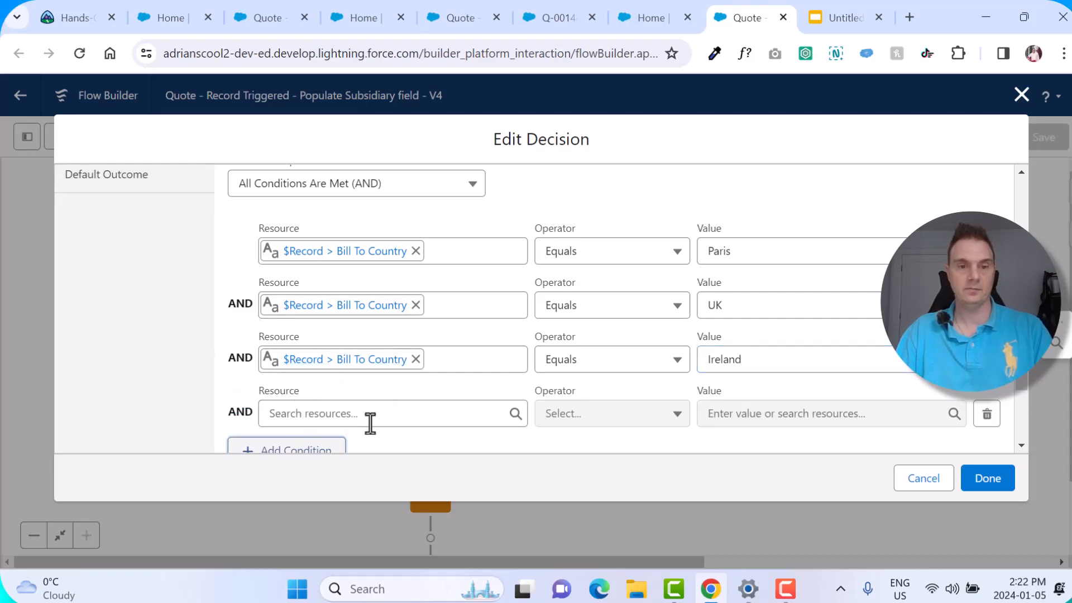
{"action": "left_click", "coordinate": [340, 414]}
{"action": "scroll", "coordinate": [370, 343], "scroll_direction": "down", "scroll_amount": 6}
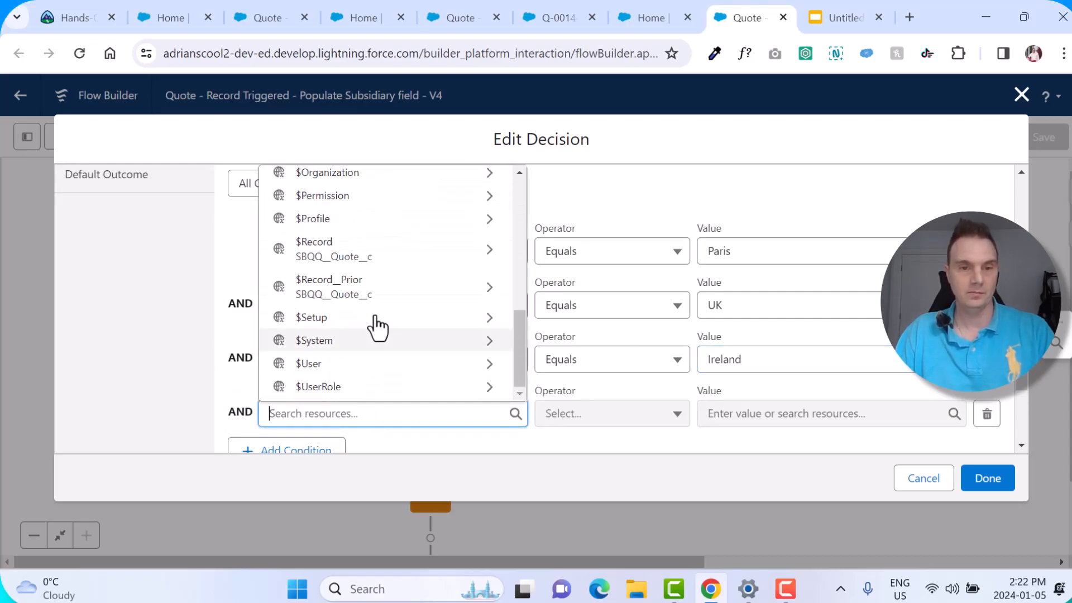
{"action": "left_click", "coordinate": [387, 257]}
{"action": "type", "text": ".bill"}
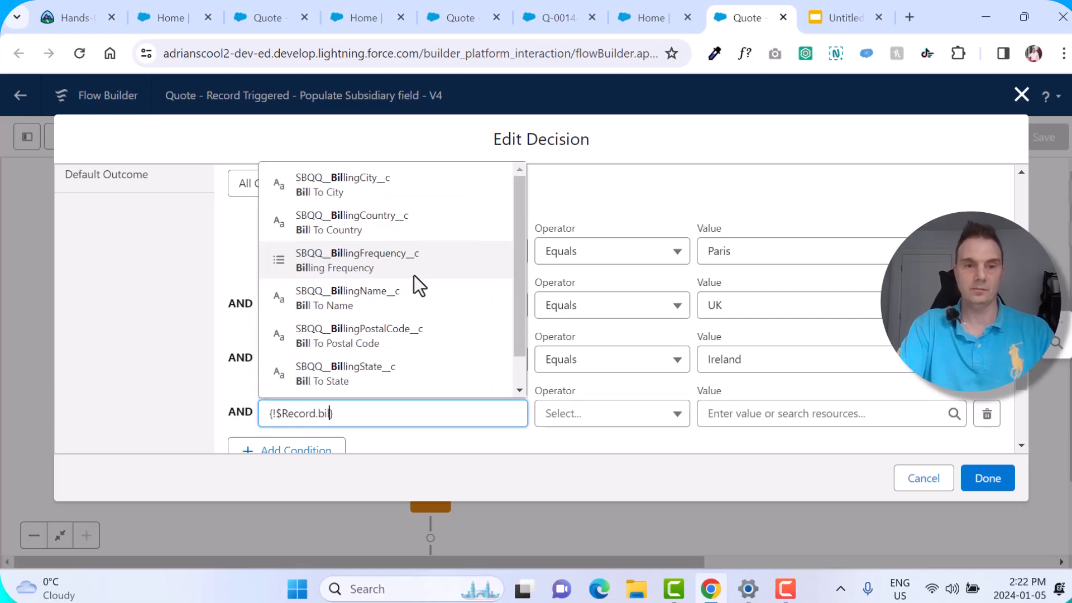
{"action": "left_click", "coordinate": [385, 237]}
{"action": "left_click", "coordinate": [756, 413]}
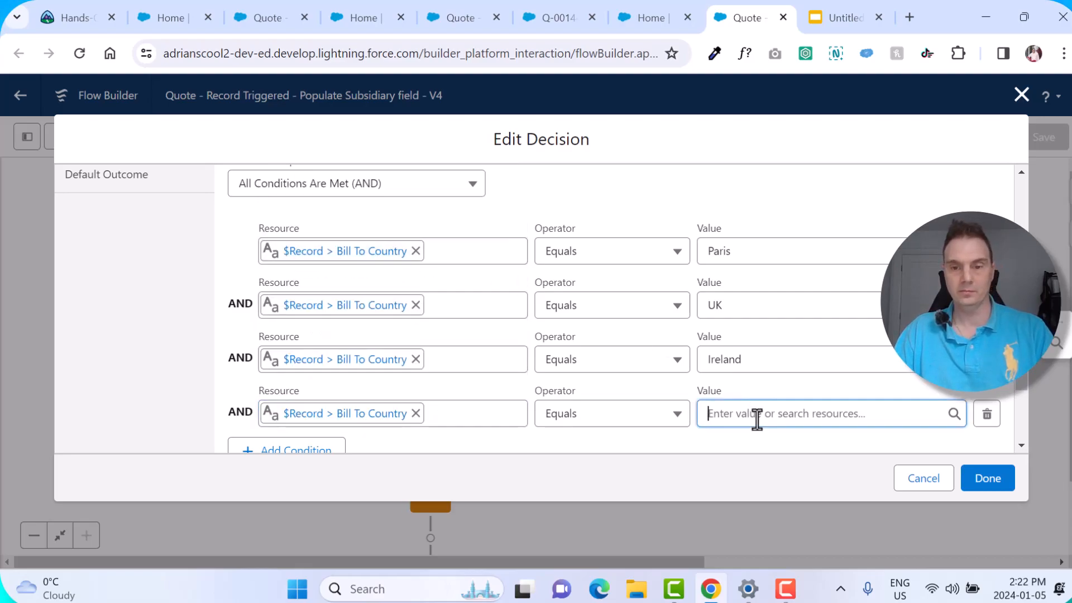
{"action": "type", "text": "Germany"}
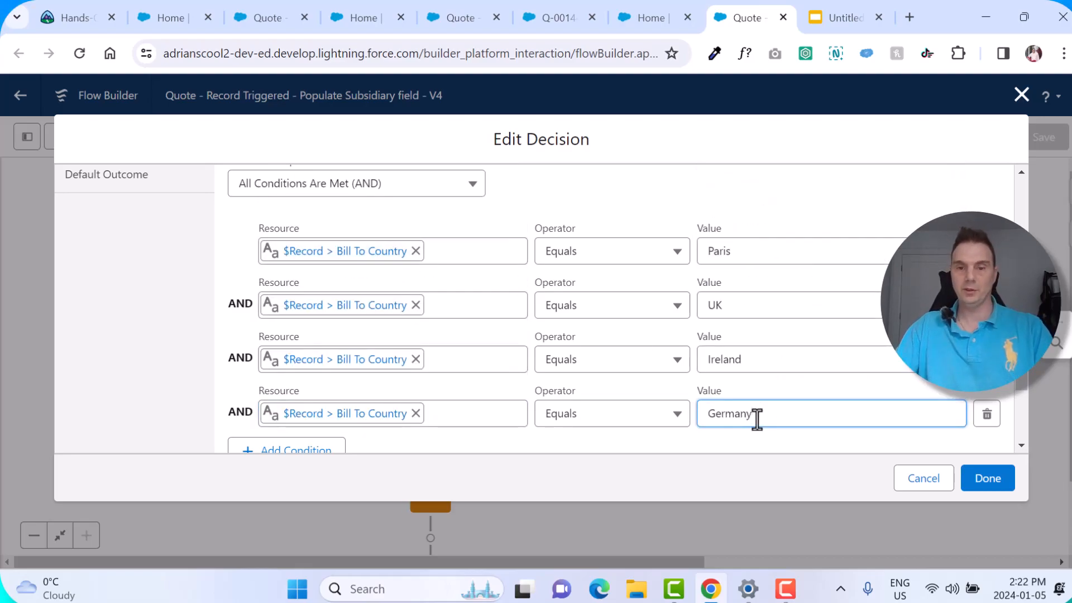
Step: Set the Europe outcome's condition requirements to Any Condition Is Met (OR) and finish editing the decision
{"action": "scroll", "coordinate": [434, 305], "scroll_direction": "up", "scroll_amount": 2}
{"action": "left_click", "coordinate": [390, 272]}
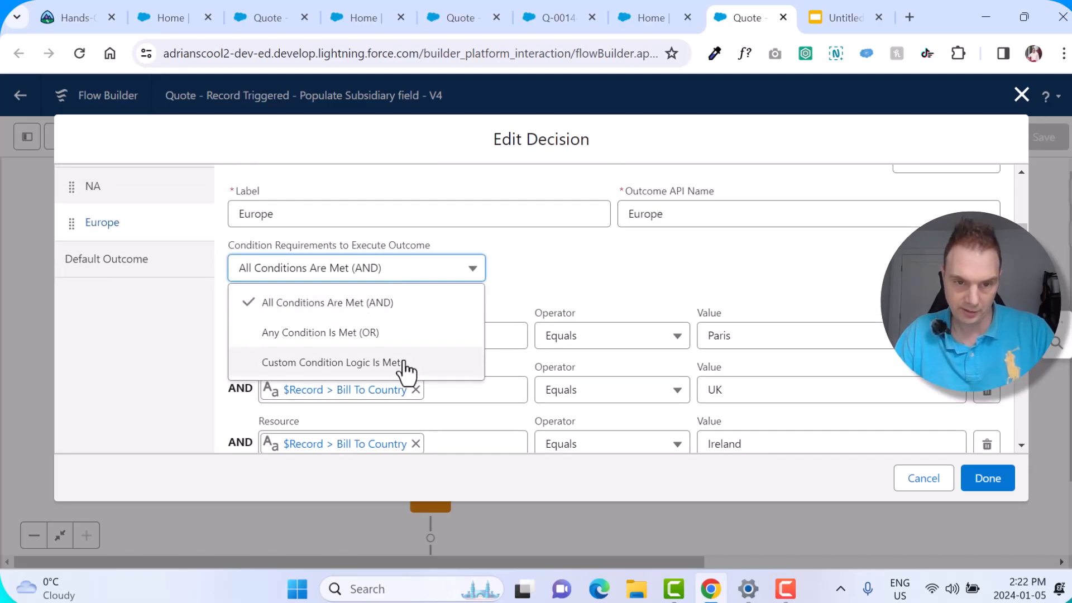
{"action": "left_click", "coordinate": [377, 333]}
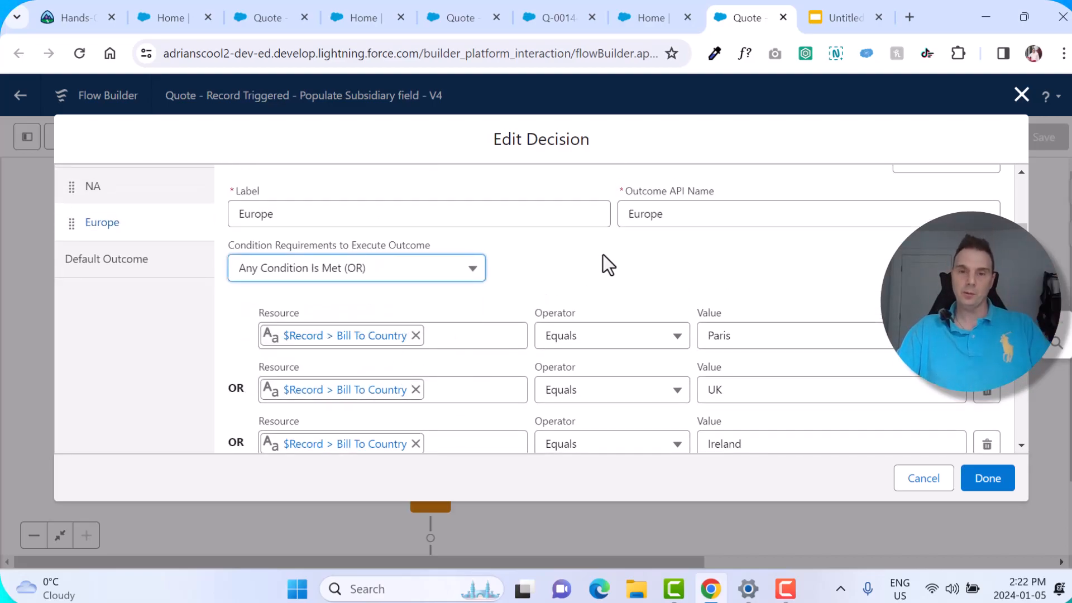
{"action": "left_click", "coordinate": [602, 283]}
{"action": "scroll", "coordinate": [602, 283], "scroll_direction": "down", "scroll_amount": 4}
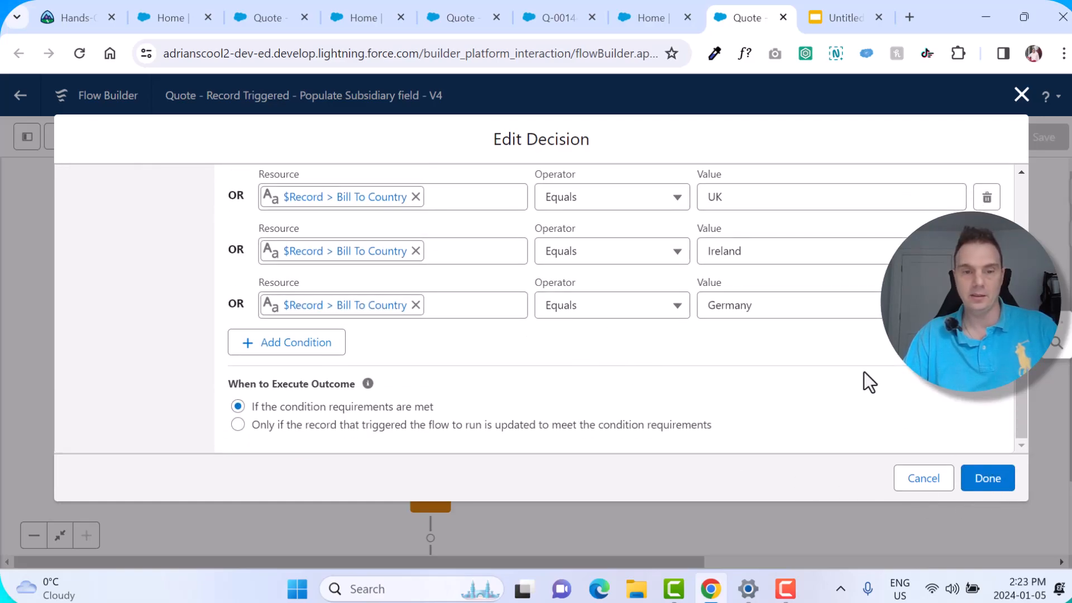
{"action": "left_click", "coordinate": [974, 485]}
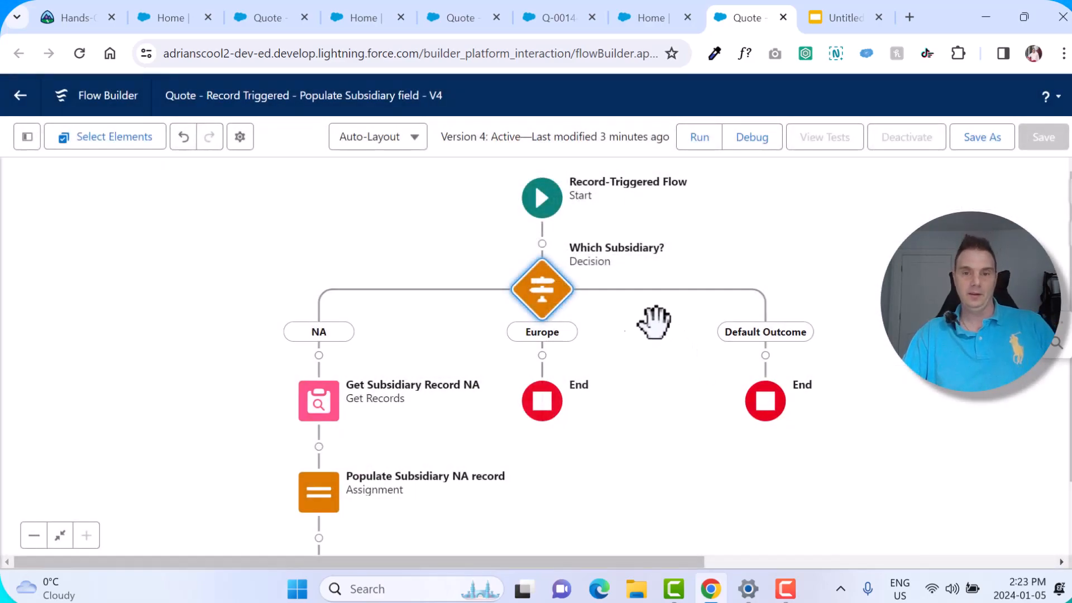
Step: Add a Get Records element to the Europe branch with the label Get Subsidiary Europe record and API name Get_Subsidiary_Europe_record
{"action": "left_click", "coordinate": [542, 356]}
{"action": "scroll", "coordinate": [570, 444], "scroll_direction": "down", "scroll_amount": 5}
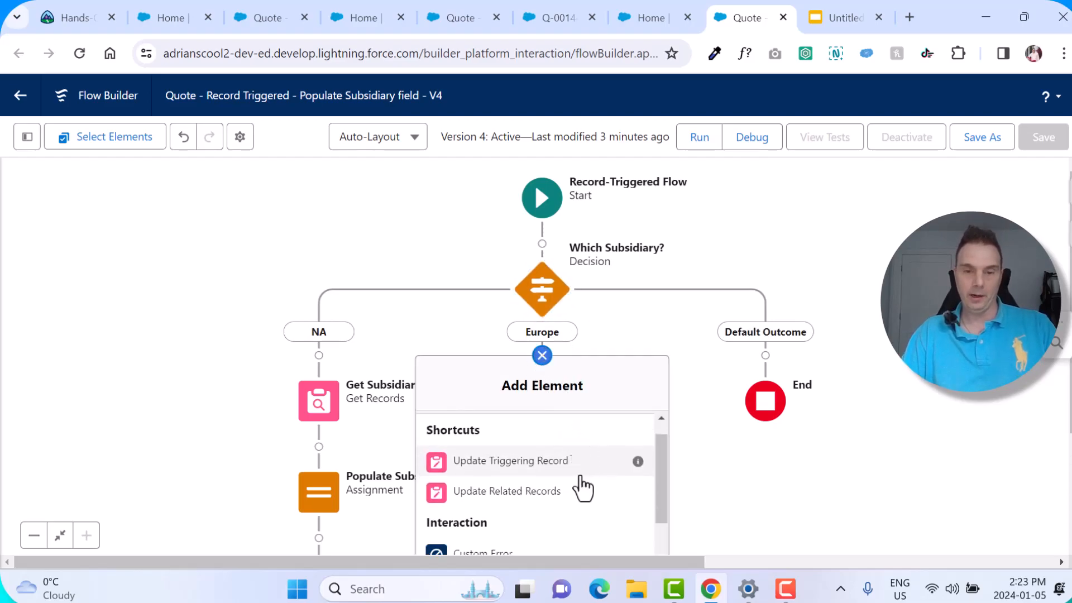
{"action": "scroll", "coordinate": [729, 485], "scroll_direction": "down", "scroll_amount": 3}
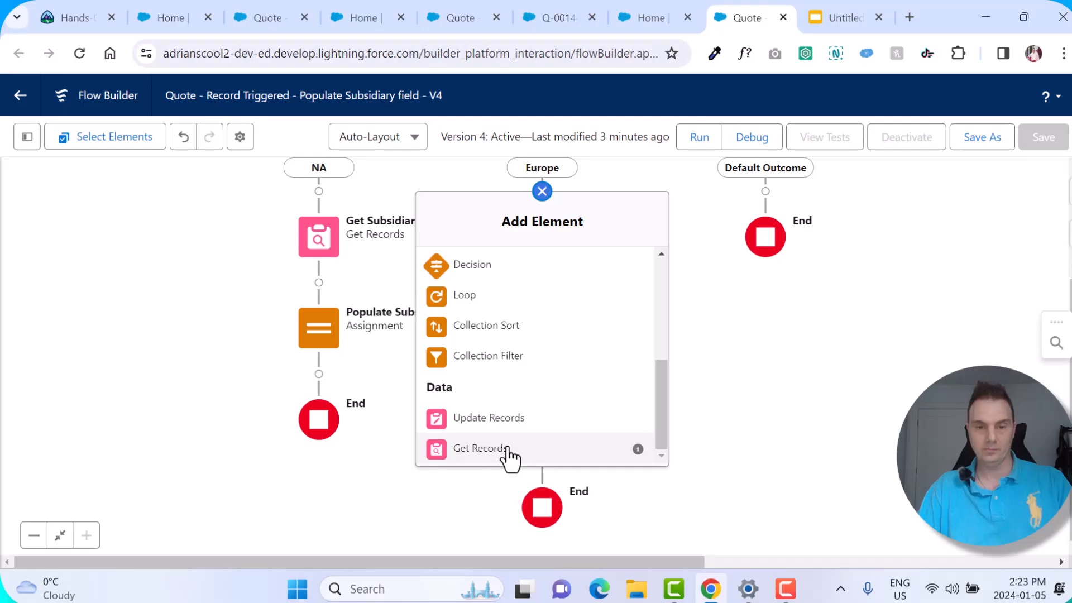
{"action": "left_click", "coordinate": [507, 453]}
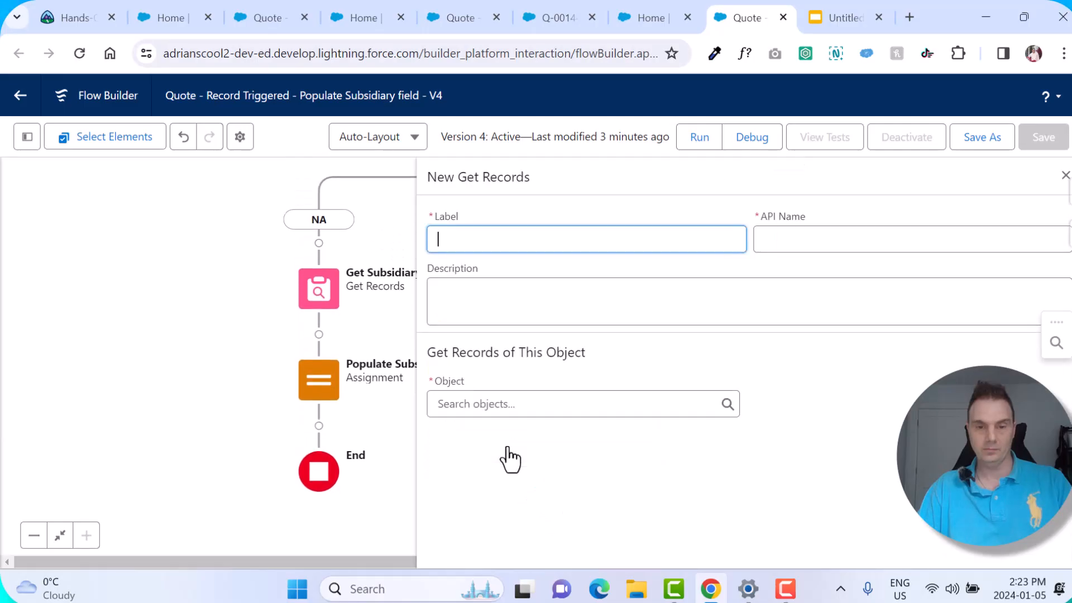
{"action": "type", "text": "Ge"}
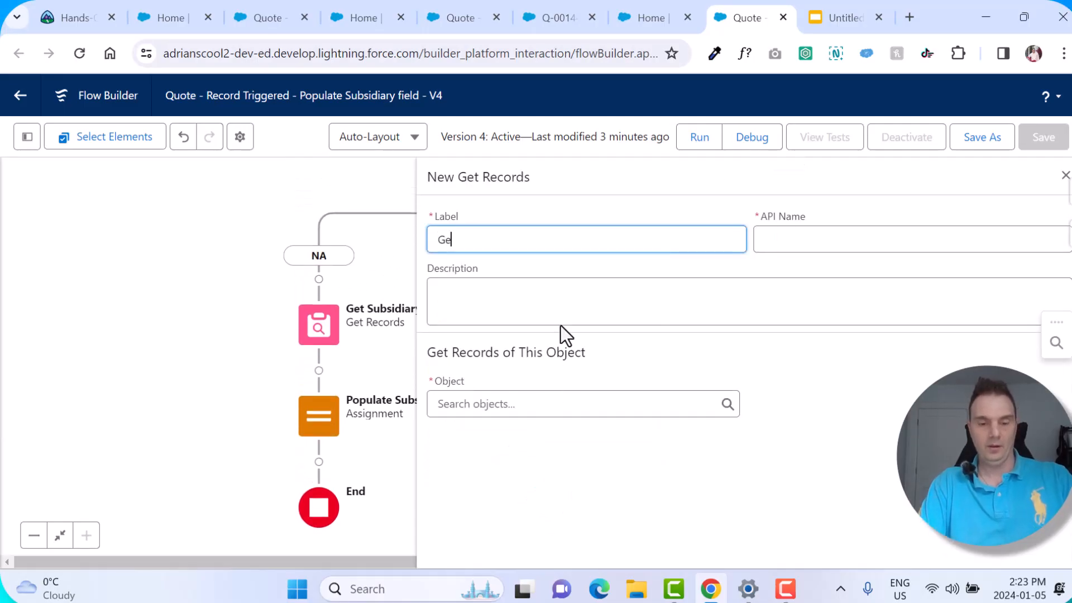
{"action": "type", "text": "t Subsi"}
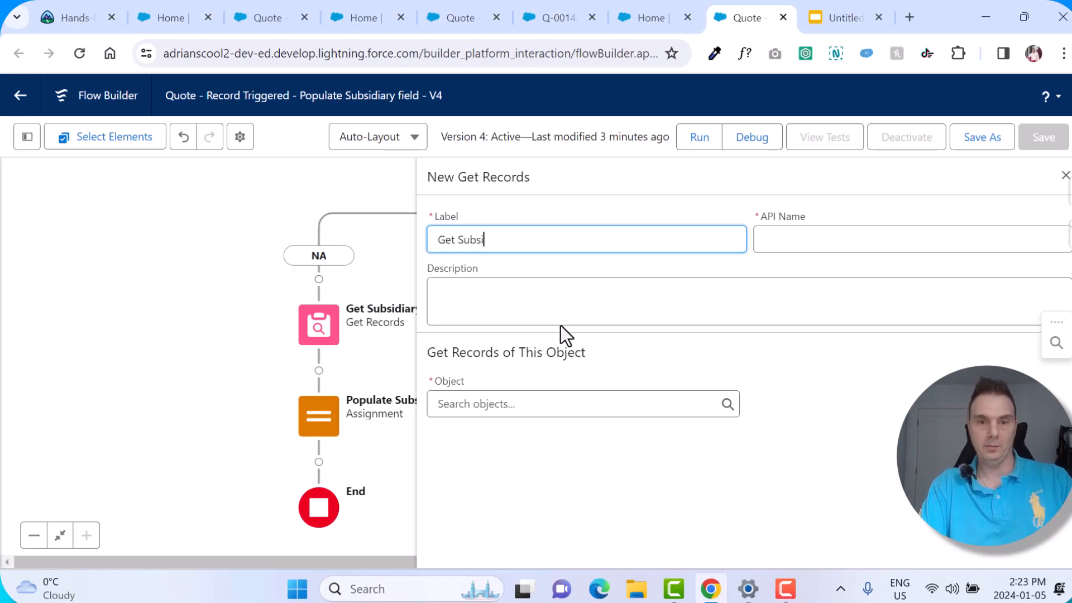
{"action": "type", "text": "diary Europe record"}
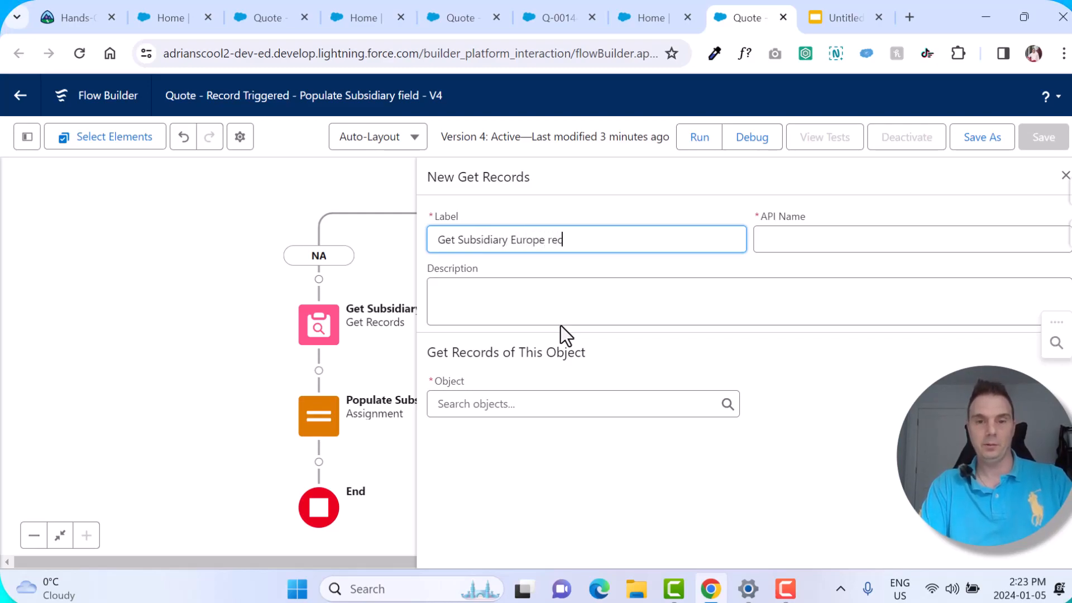
{"action": "key", "text": "Tab"}
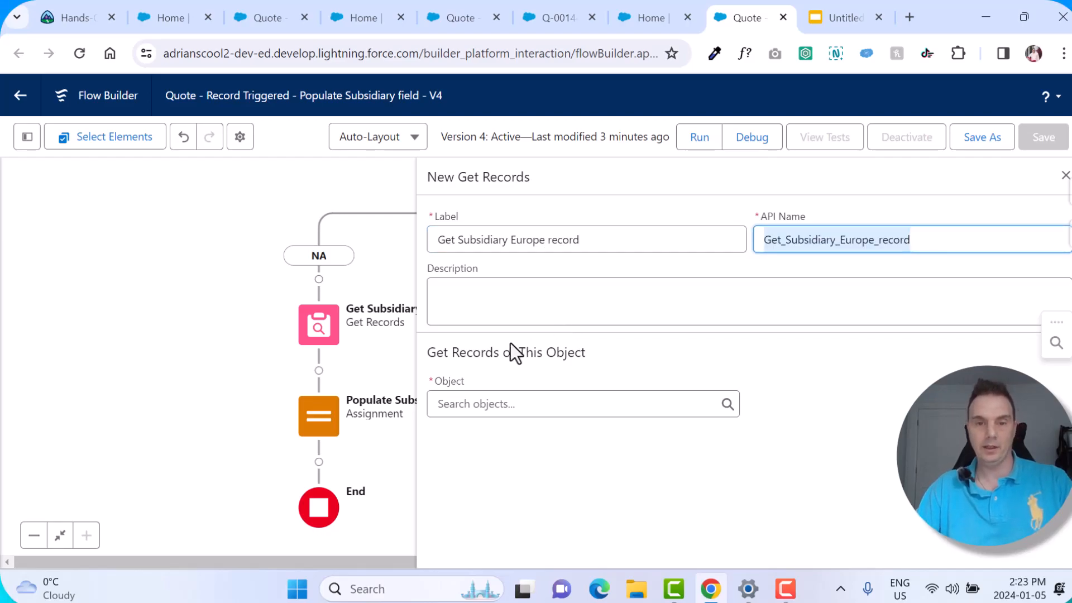
Step: Set the object of the new Get Records element to Subsidiary (Subsidiary__c)
{"action": "left_click", "coordinate": [493, 404]}
{"action": "type", "text": "Sub"}
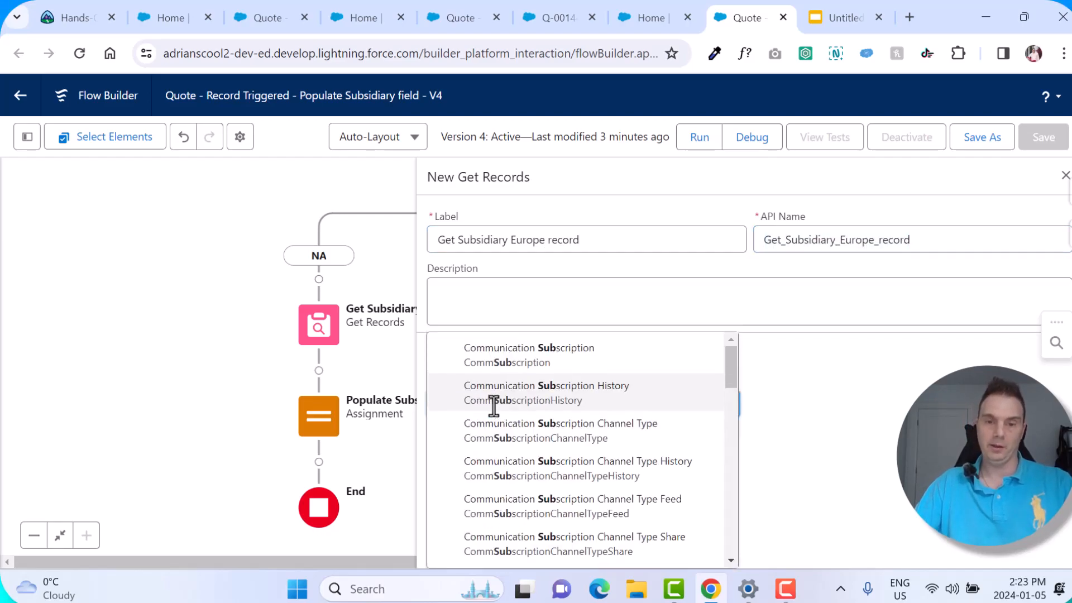
{"action": "scroll", "coordinate": [494, 404], "scroll_direction": "down", "scroll_amount": 15}
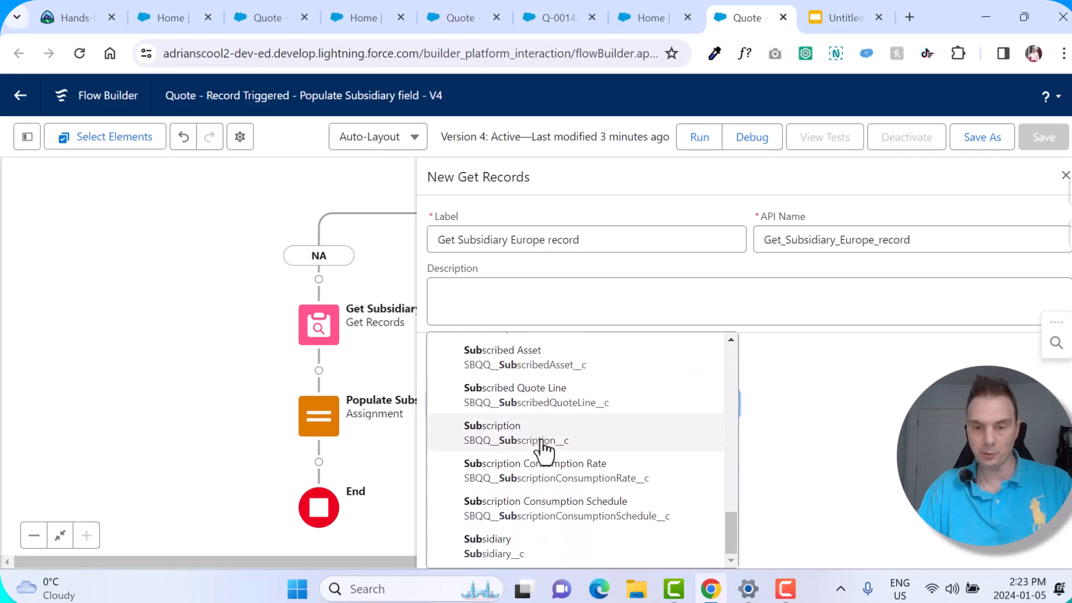
{"action": "left_click", "coordinate": [513, 555]}
Step: Filter the Subsidiary records on the Name field with the Equals operator
{"action": "scroll", "coordinate": [564, 387], "scroll_direction": "down", "scroll_amount": 5}
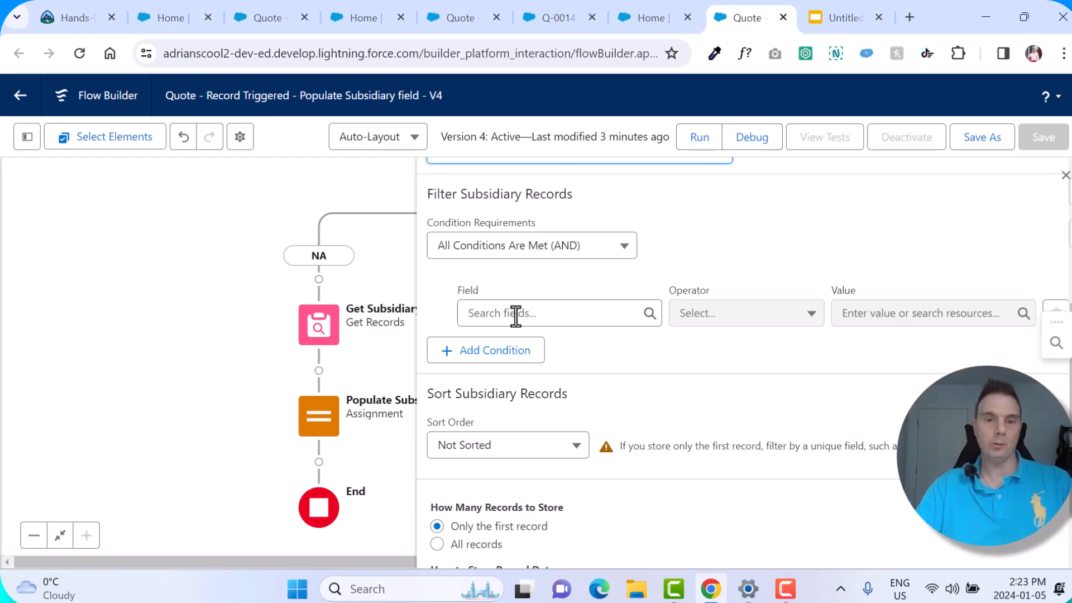
{"action": "left_click", "coordinate": [515, 315]}
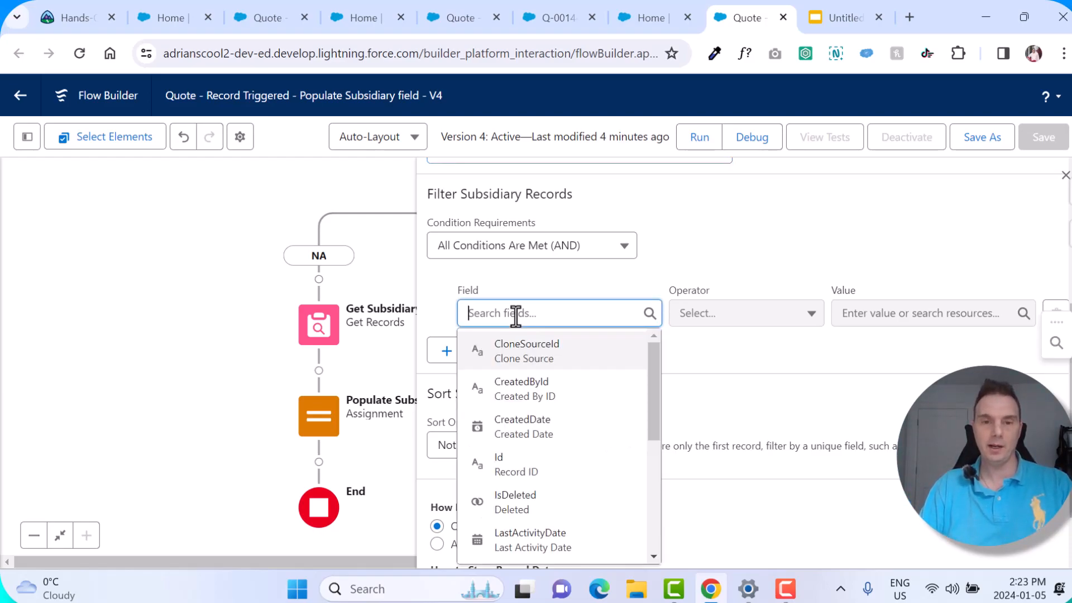
{"action": "type", "text": "na"}
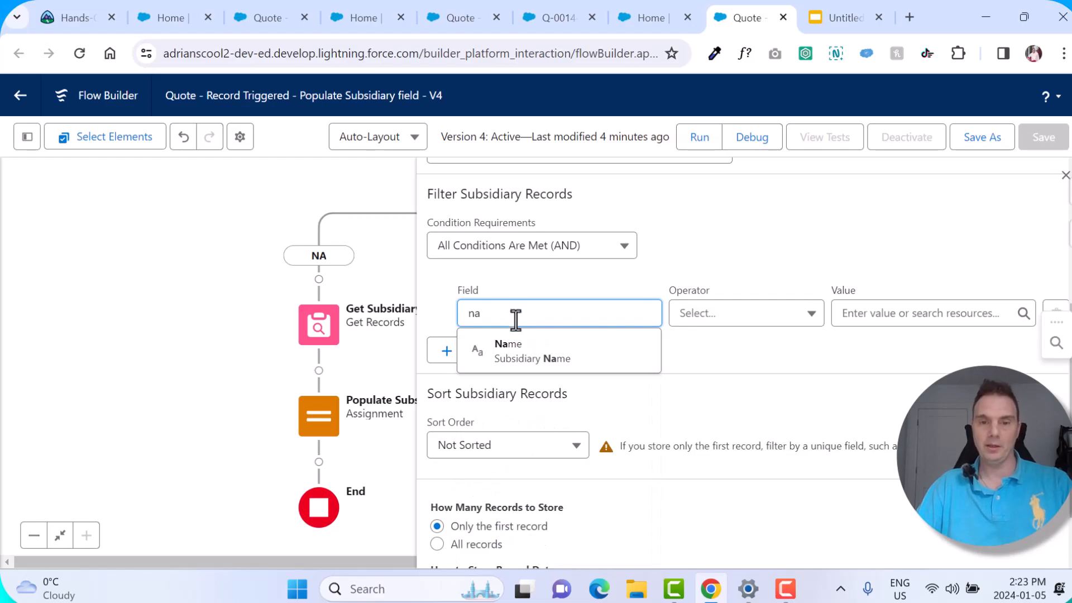
{"action": "left_click", "coordinate": [525, 350]}
{"action": "left_click", "coordinate": [872, 313]}
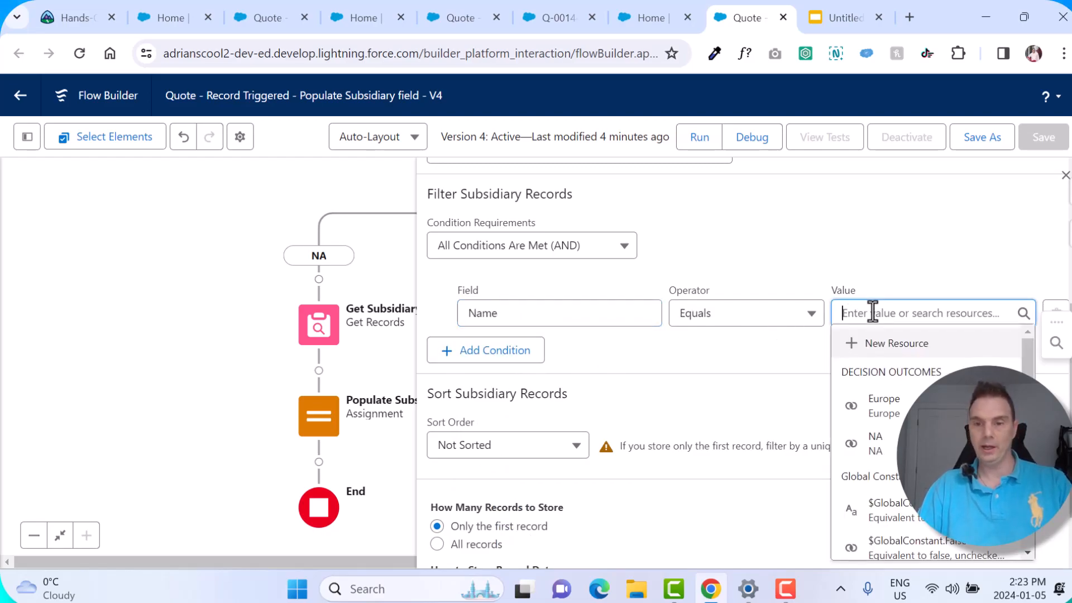
{"action": "left_click", "coordinate": [379, 6]}
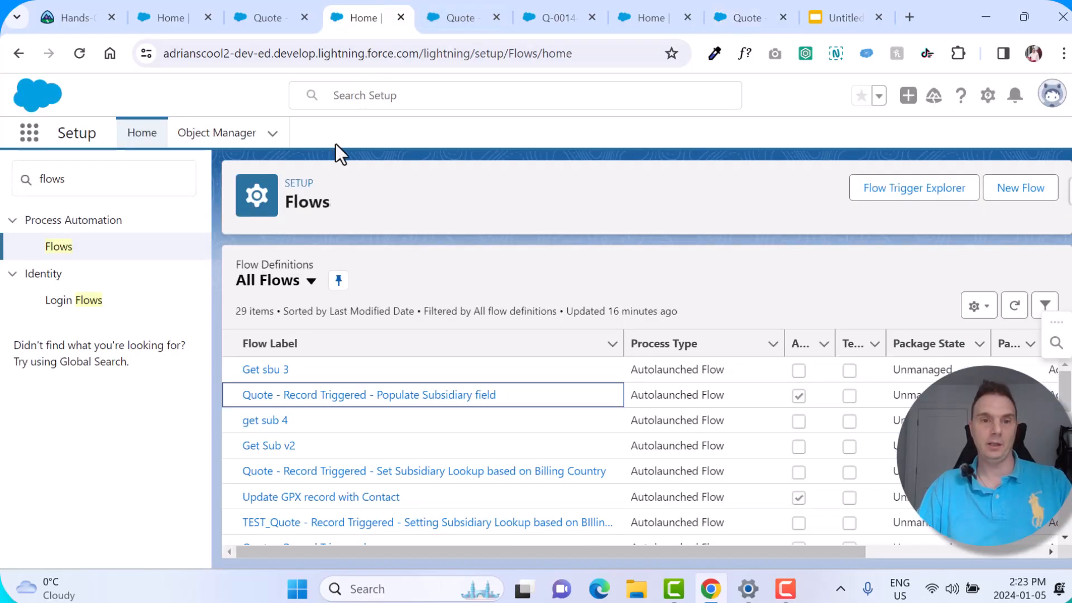
{"action": "left_click", "coordinate": [271, 12]}
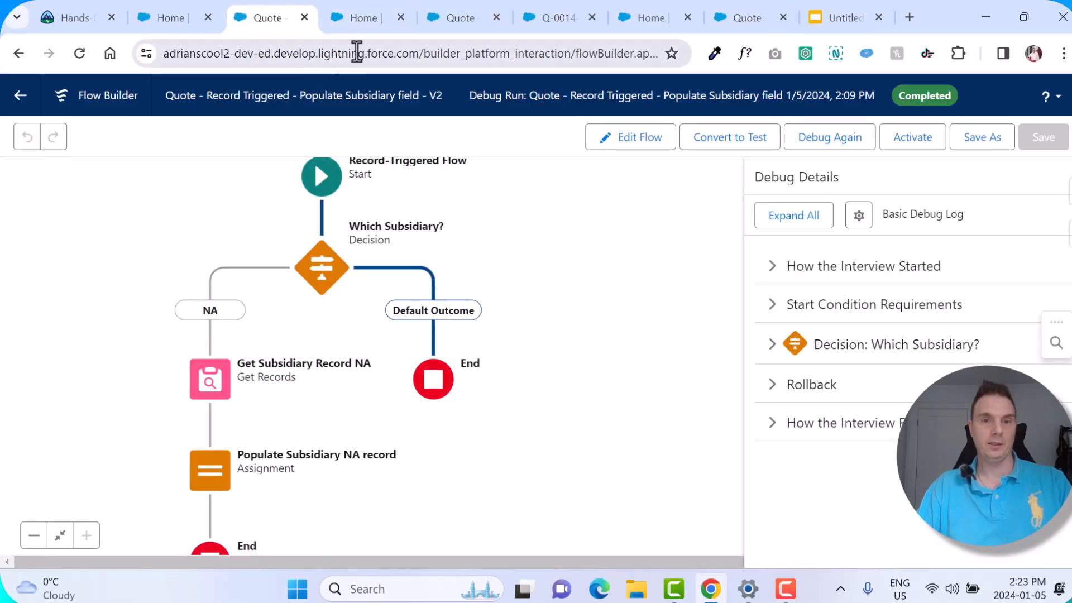
{"action": "left_click", "coordinate": [647, 6]}
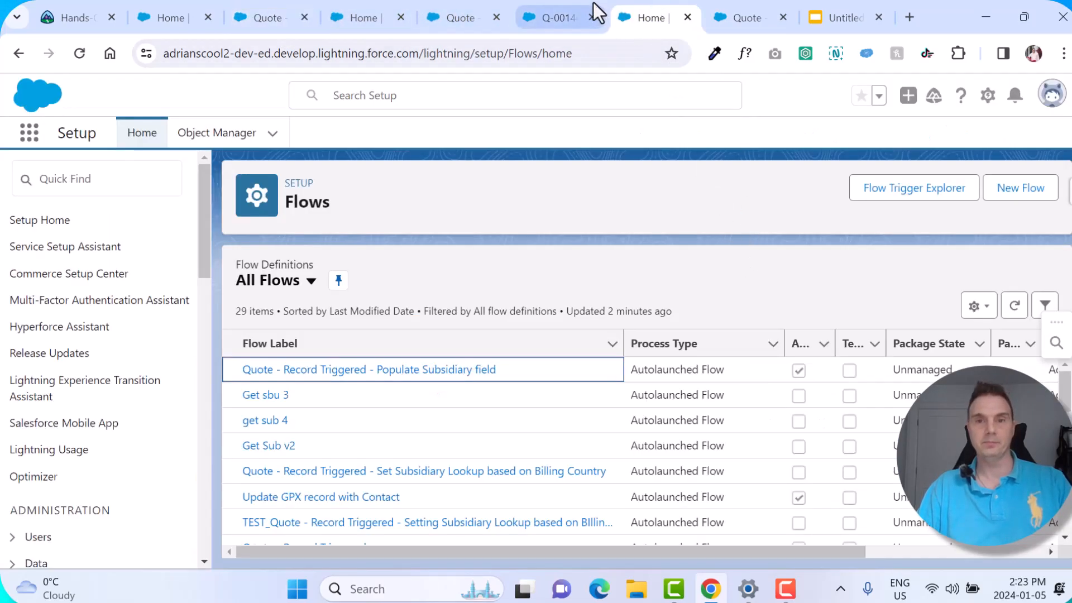
{"action": "left_click", "coordinate": [748, 7]}
Step: Set the Name filter's value to Subsidiary Europe and close the Get Records settings
{"action": "type", "text": "S"}
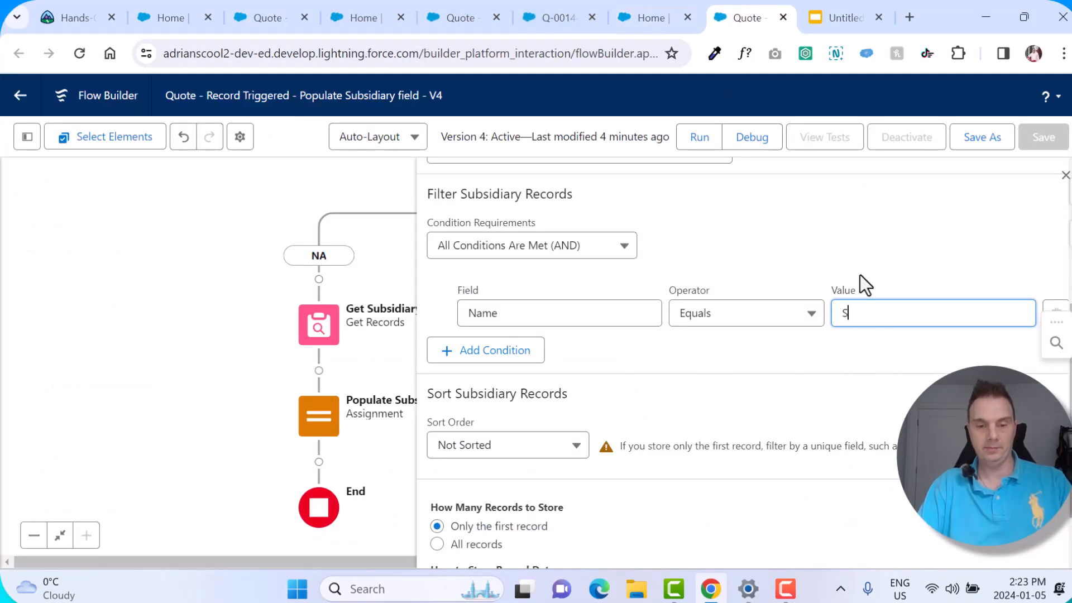
{"action": "type", "text": "usid"}
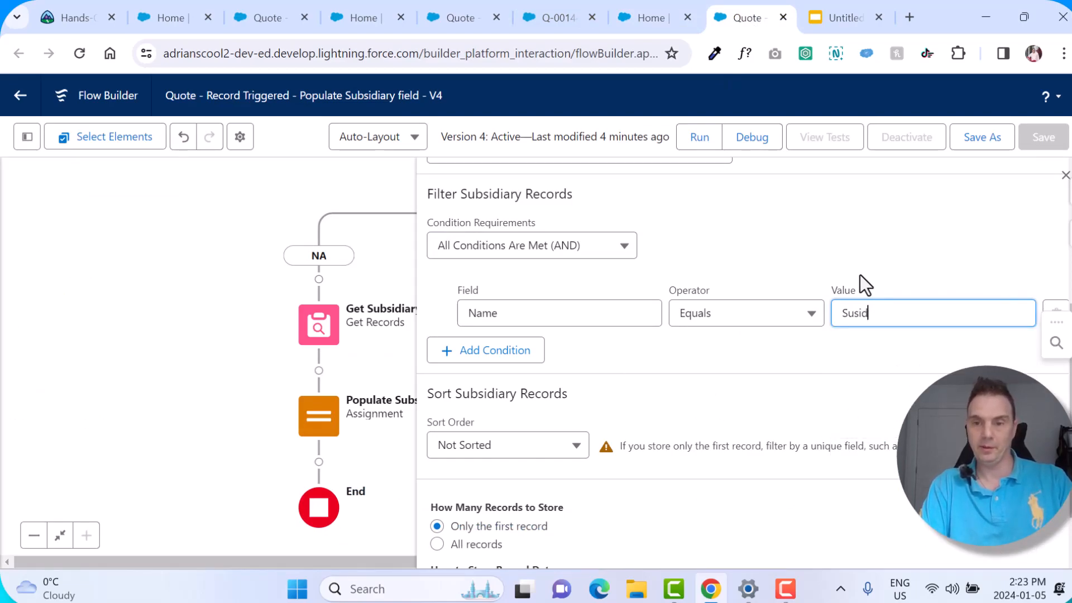
{"action": "type", "text": "iary "}
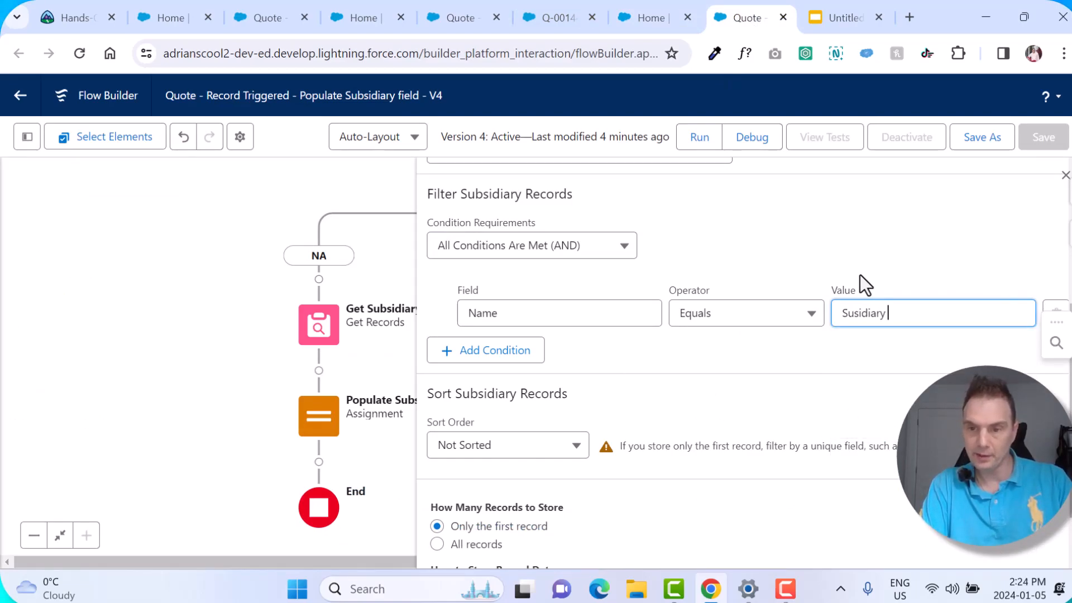
{"action": "type", "text": "Europe"}
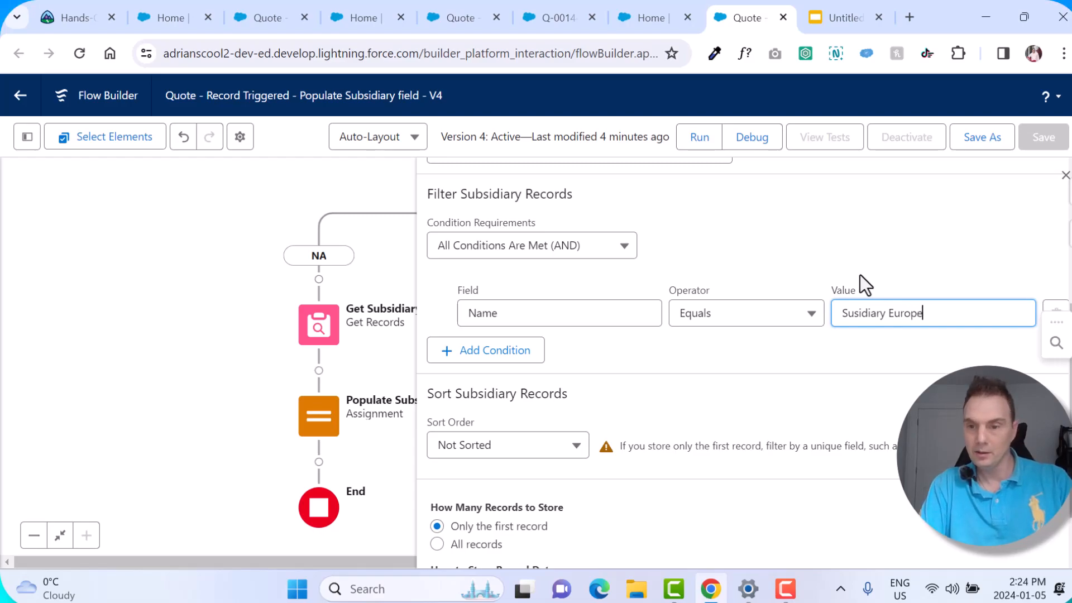
{"action": "left_click", "coordinate": [855, 313]}
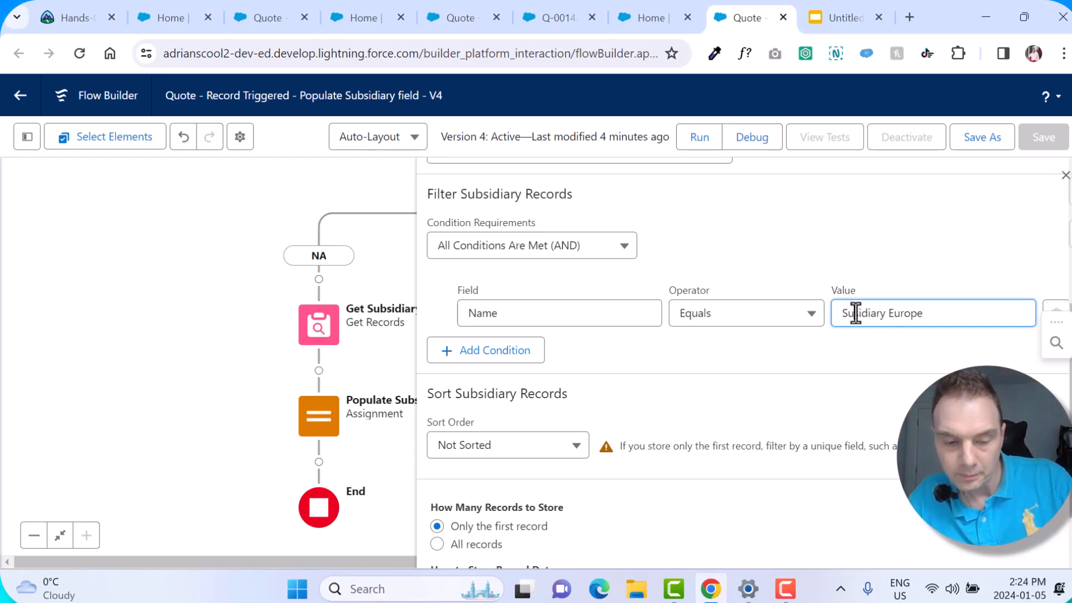
{"action": "type", "text": "b"}
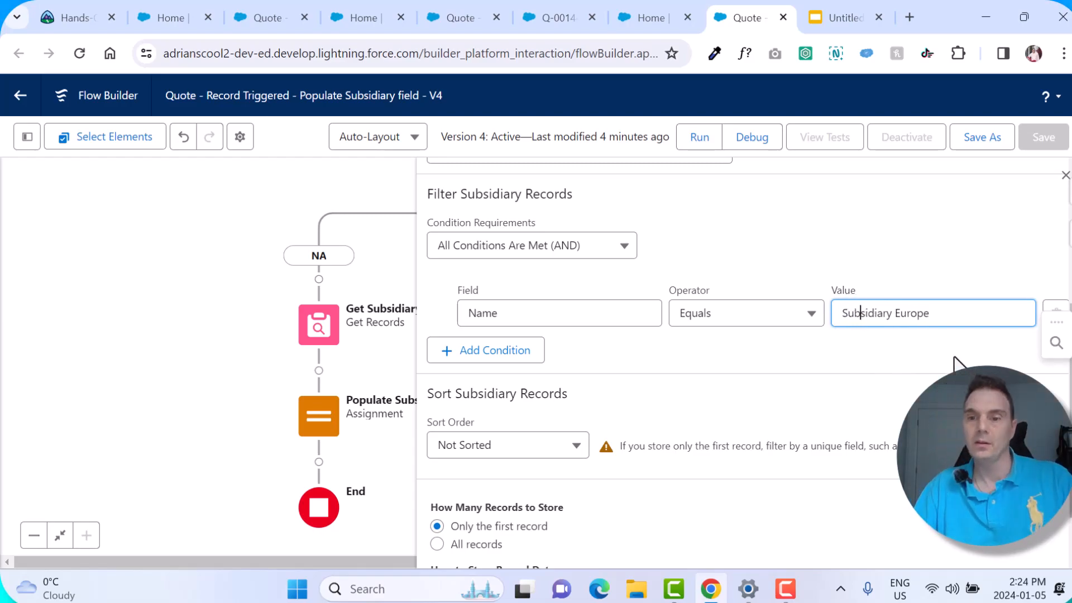
{"action": "scroll", "coordinate": [956, 363], "scroll_direction": "down", "scroll_amount": 1}
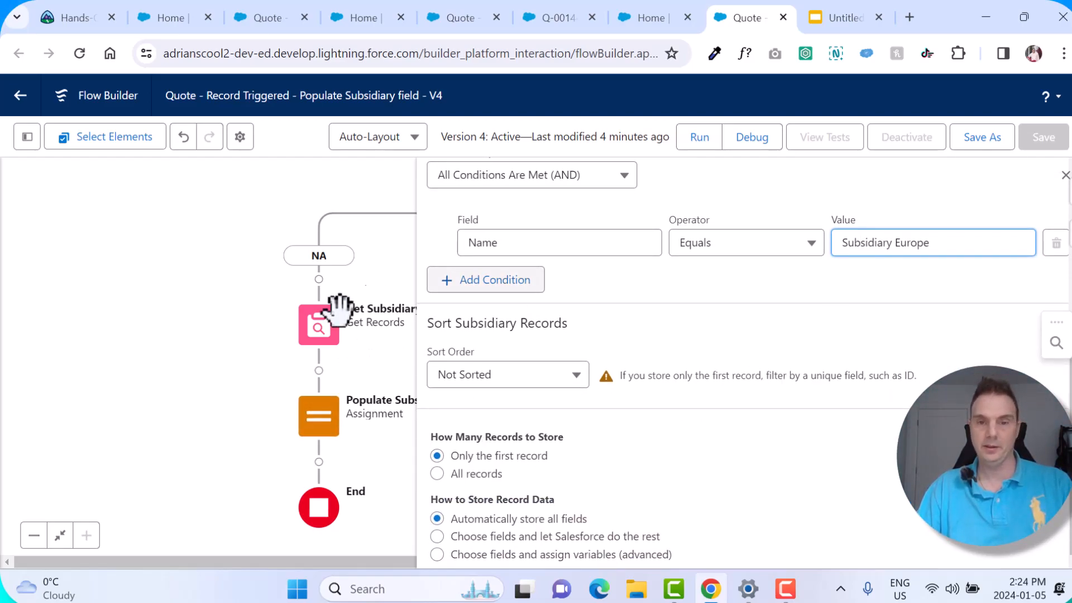
{"action": "left_click", "coordinate": [1065, 174]}
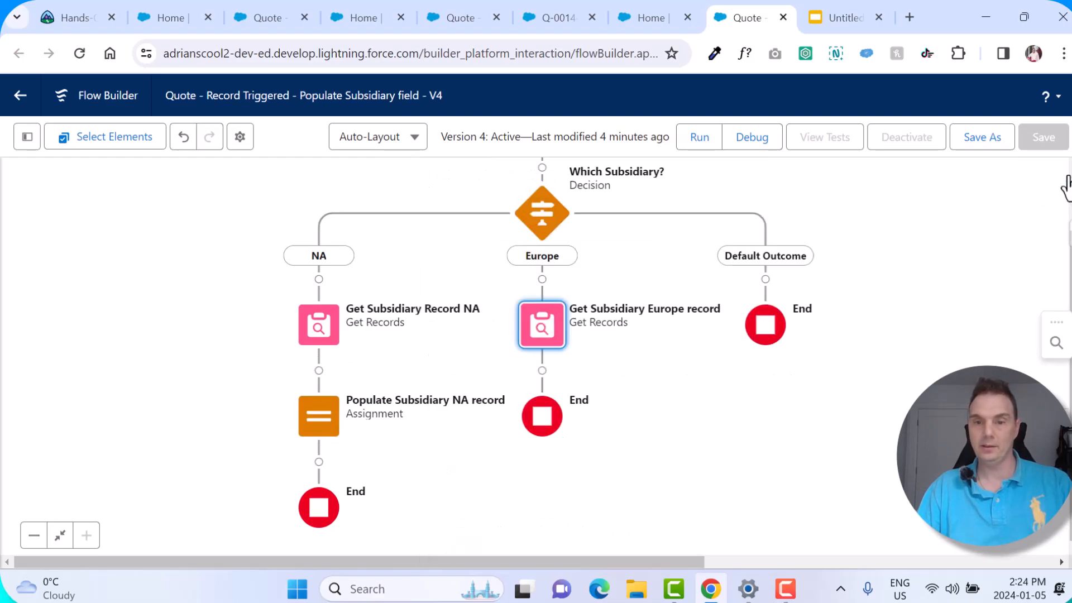
Step: Add an Assignment element after Get Subsidiary Europe record, labelled Populate Subsidiary Europe with API name Populate_Subsidiary_Europe
{"action": "left_click", "coordinate": [543, 371]}
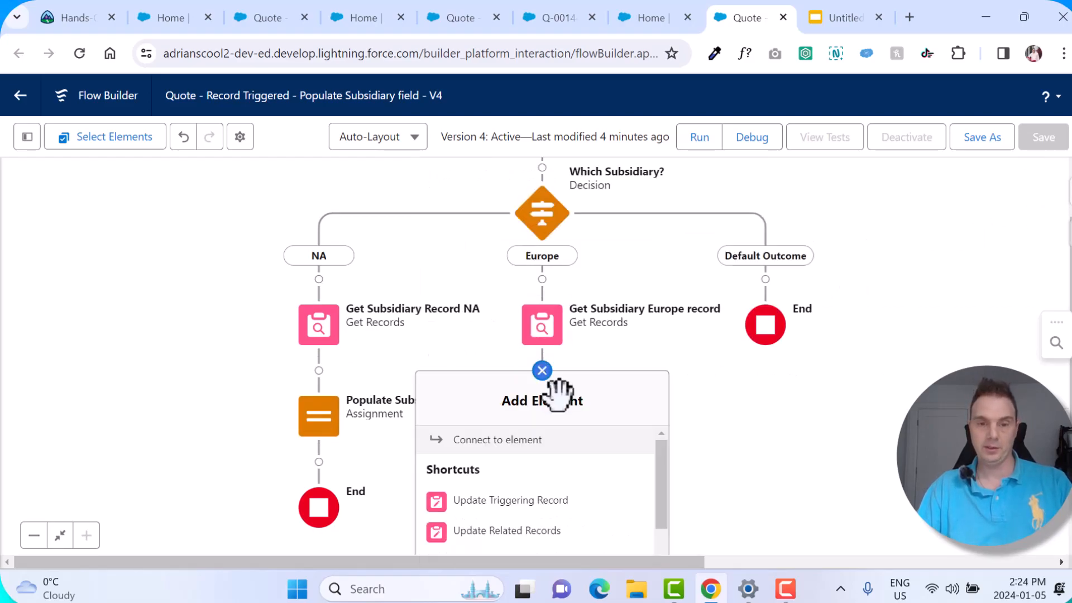
{"action": "scroll", "coordinate": [547, 463], "scroll_direction": "down", "scroll_amount": 5}
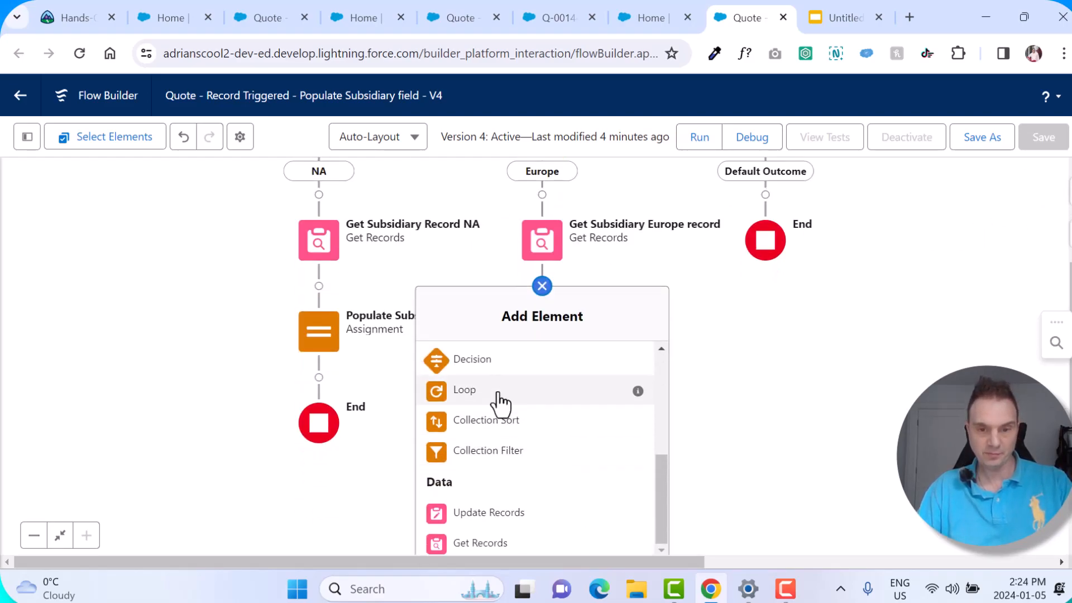
{"action": "scroll", "coordinate": [501, 400], "scroll_direction": "down", "scroll_amount": 2}
{"action": "scroll", "coordinate": [498, 400], "scroll_direction": "up", "scroll_amount": 6}
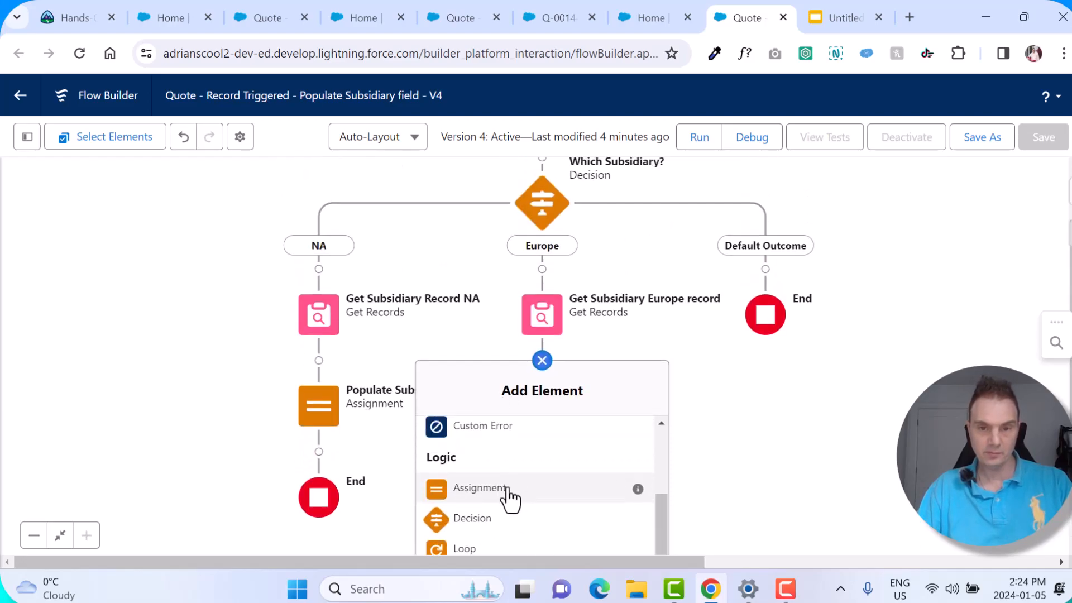
{"action": "left_click", "coordinate": [480, 487]}
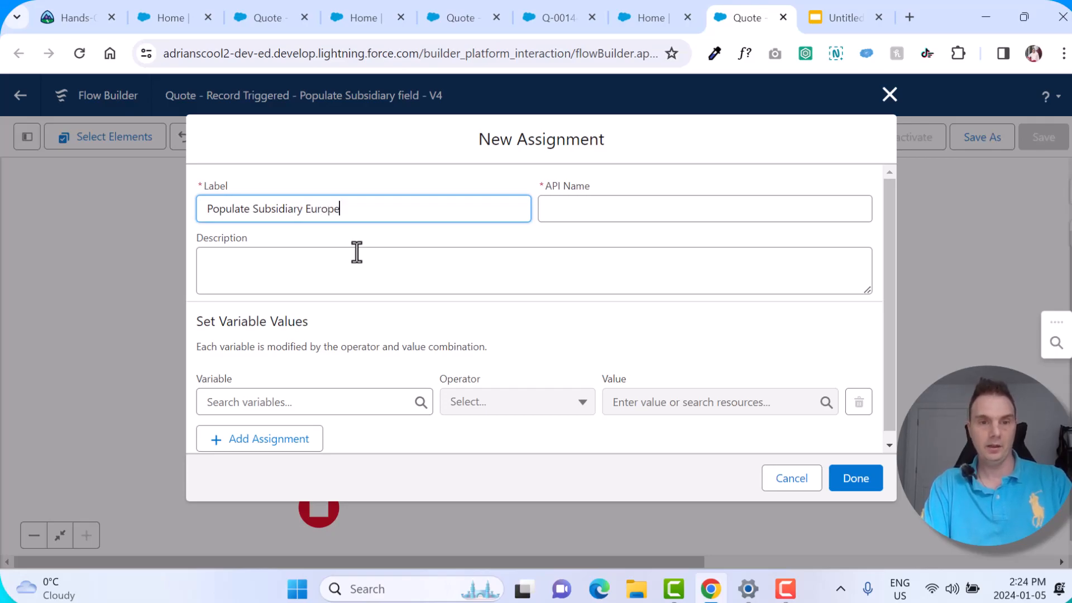
{"action": "key", "text": "Tab"}
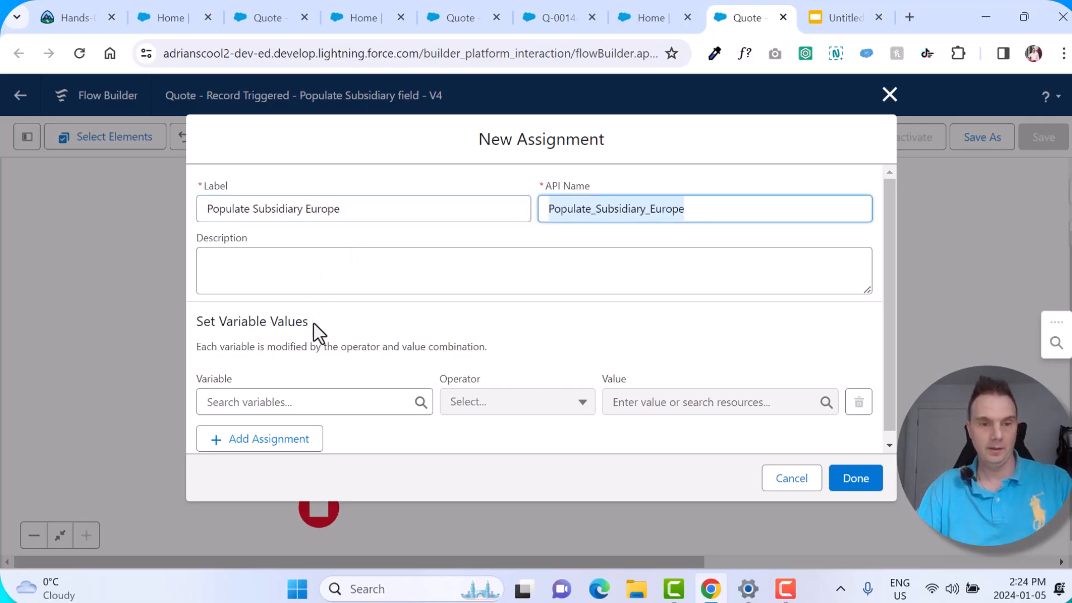
Step: Set the assignment's variable to $Record > Subsidiary
{"action": "left_click", "coordinate": [288, 410]}
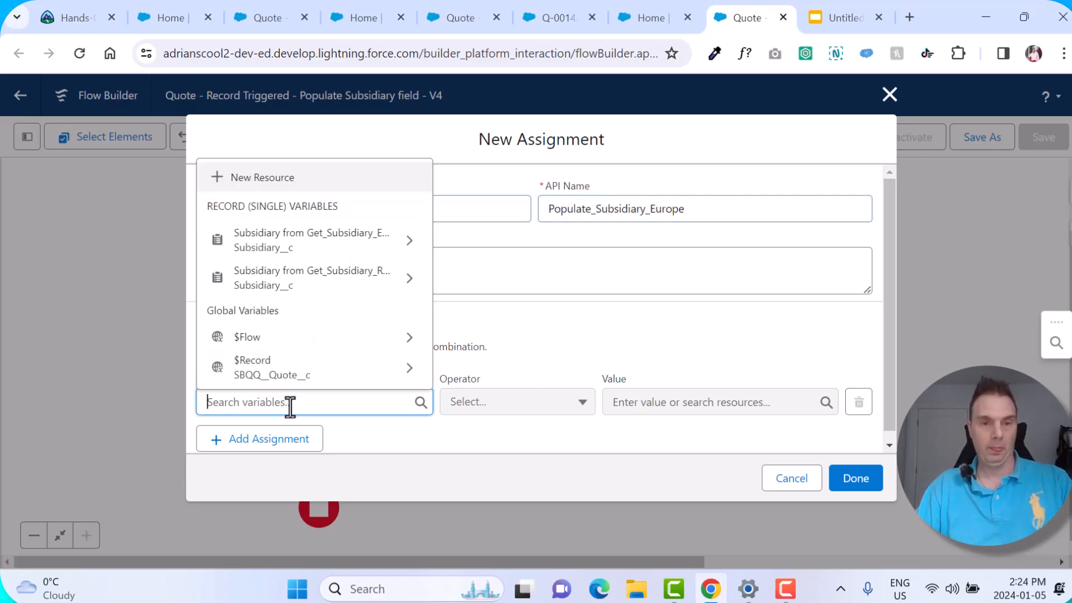
{"action": "left_click", "coordinate": [363, 385]}
{"action": "scroll", "coordinate": [342, 310], "scroll_direction": "down", "scroll_amount": 3}
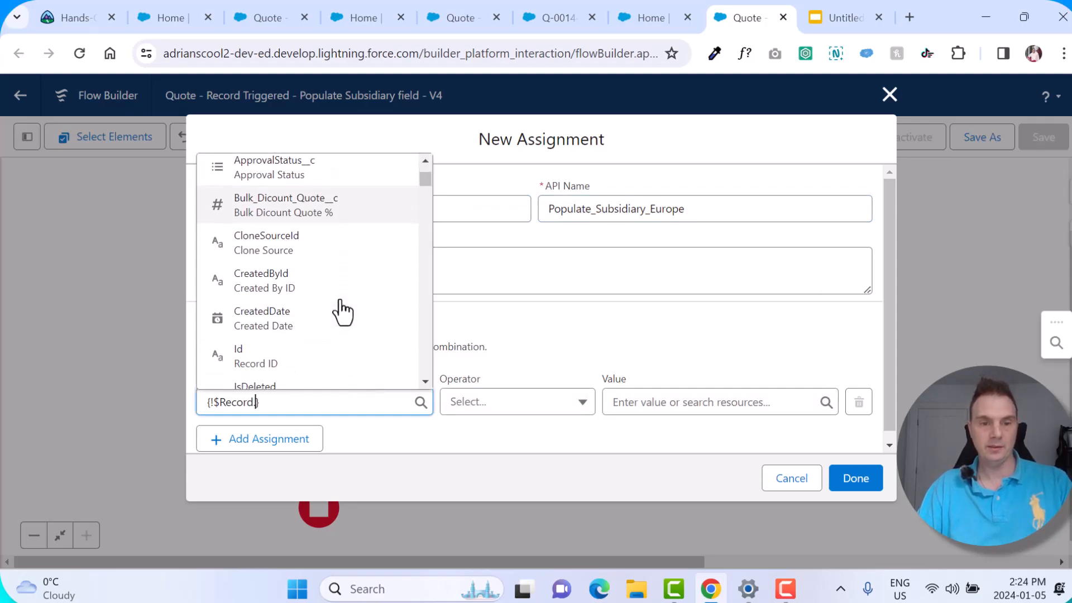
{"action": "scroll", "coordinate": [311, 306], "scroll_direction": "down", "scroll_amount": 5}
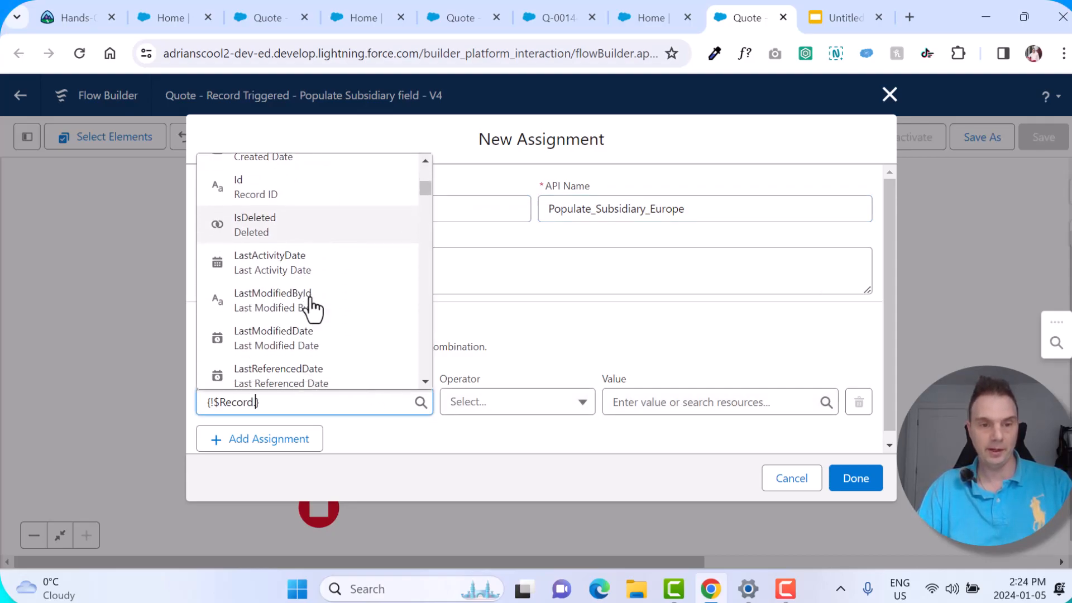
{"action": "scroll", "coordinate": [311, 307], "scroll_direction": "down", "scroll_amount": 2}
{"action": "type", "text": "sub"}
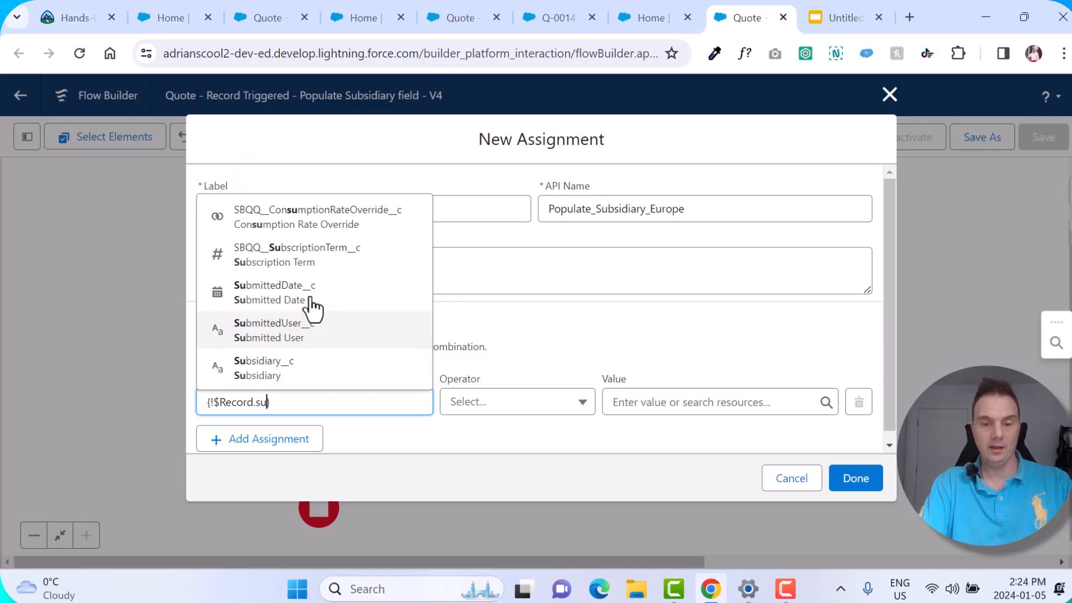
{"action": "left_click", "coordinate": [311, 372]}
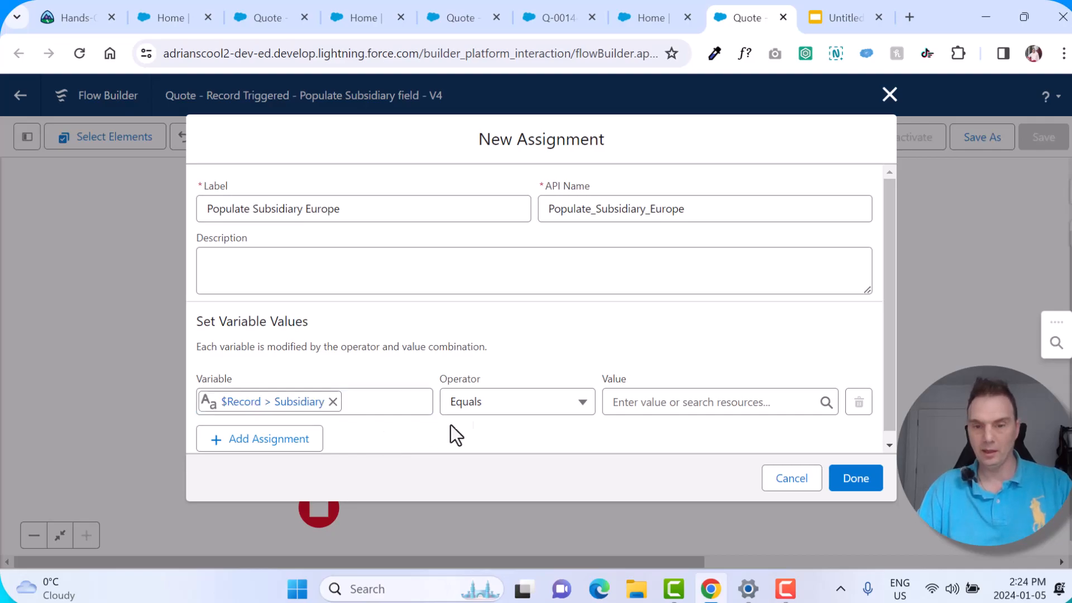
{"action": "left_click", "coordinate": [646, 403]}
{"action": "scroll", "coordinate": [755, 287], "scroll_direction": "down", "scroll_amount": 5}
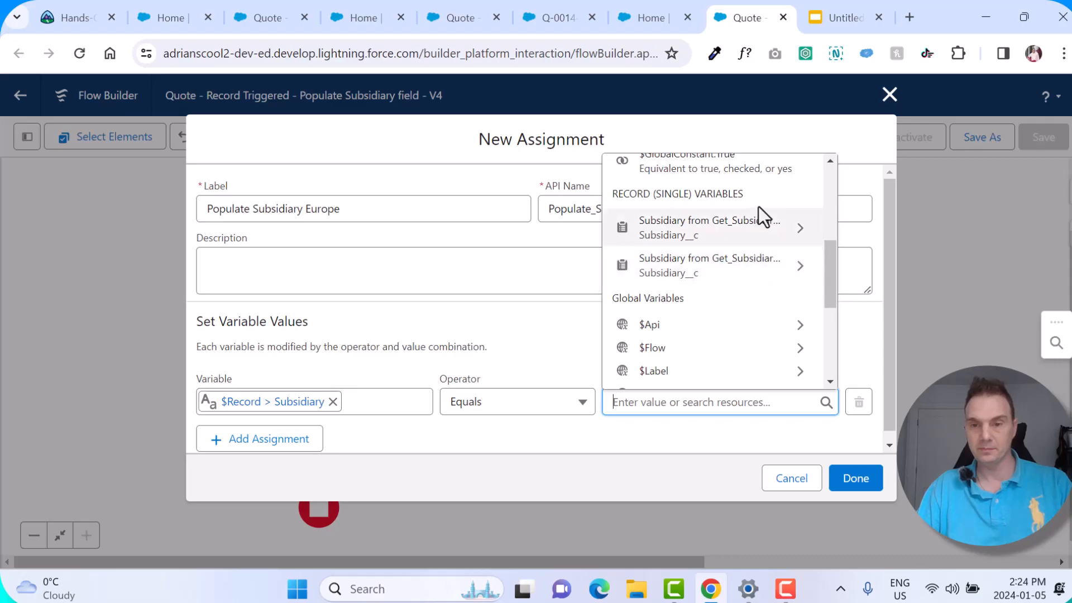
{"action": "left_click", "coordinate": [763, 229]}
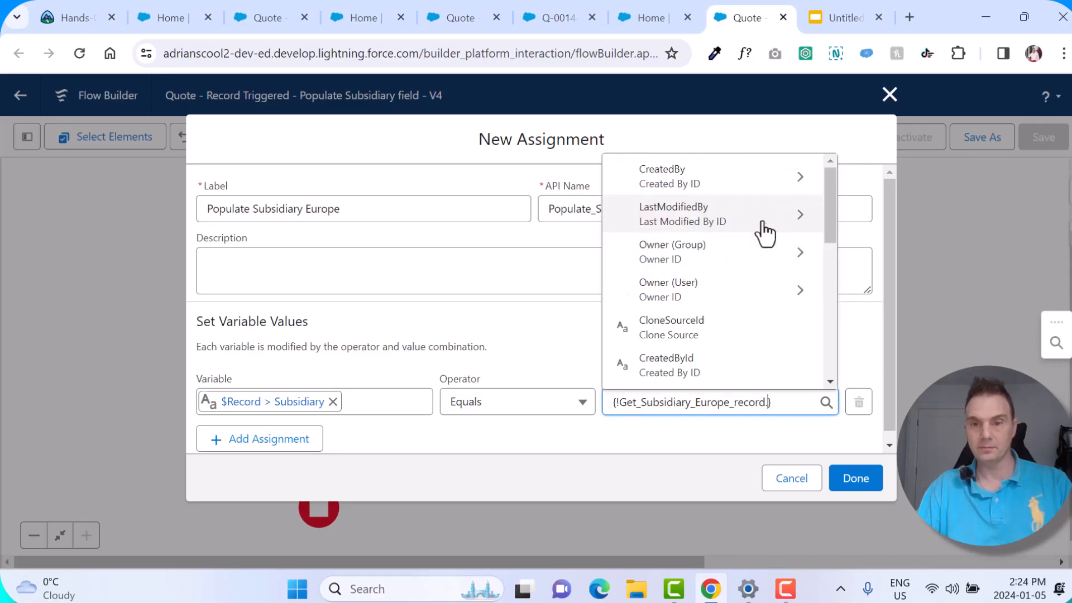
{"action": "scroll", "coordinate": [765, 233], "scroll_direction": "down", "scroll_amount": 3}
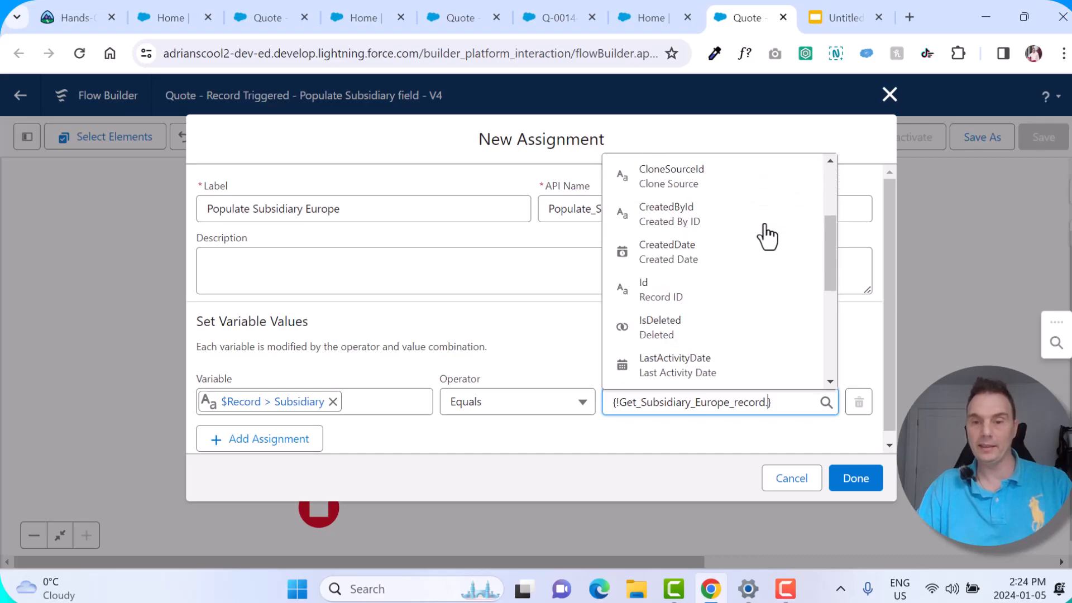
{"action": "left_click", "coordinate": [726, 280]}
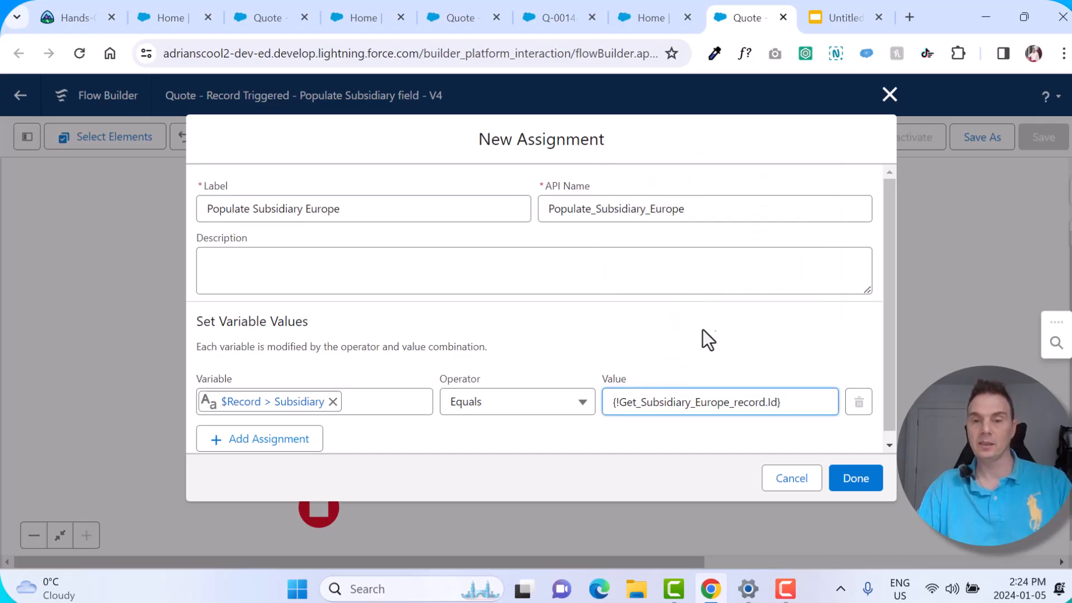
{"action": "left_click", "coordinate": [650, 441]}
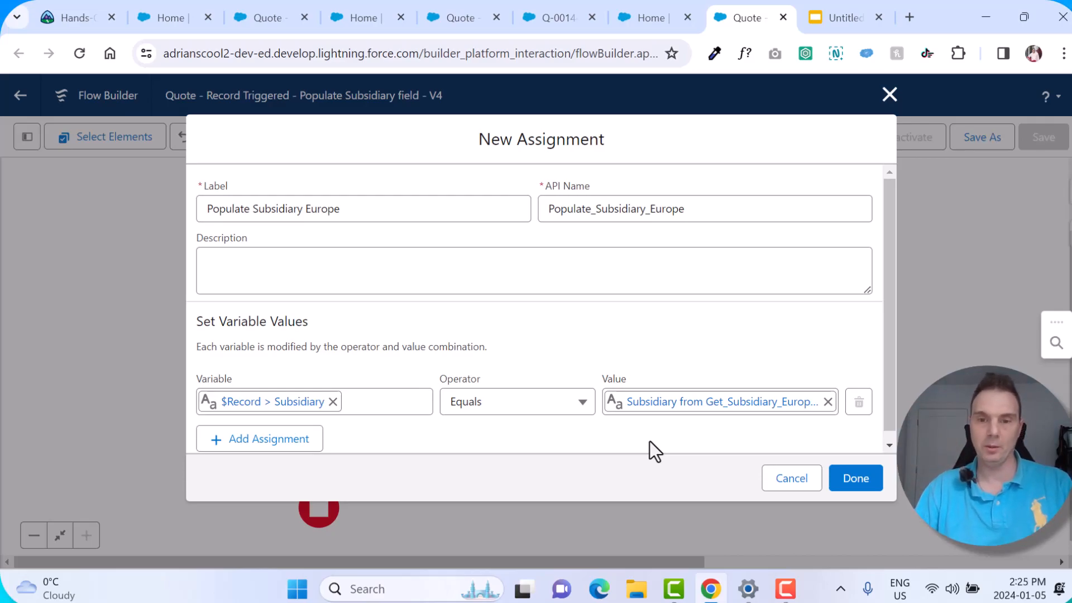
{"action": "left_click", "coordinate": [827, 402]}
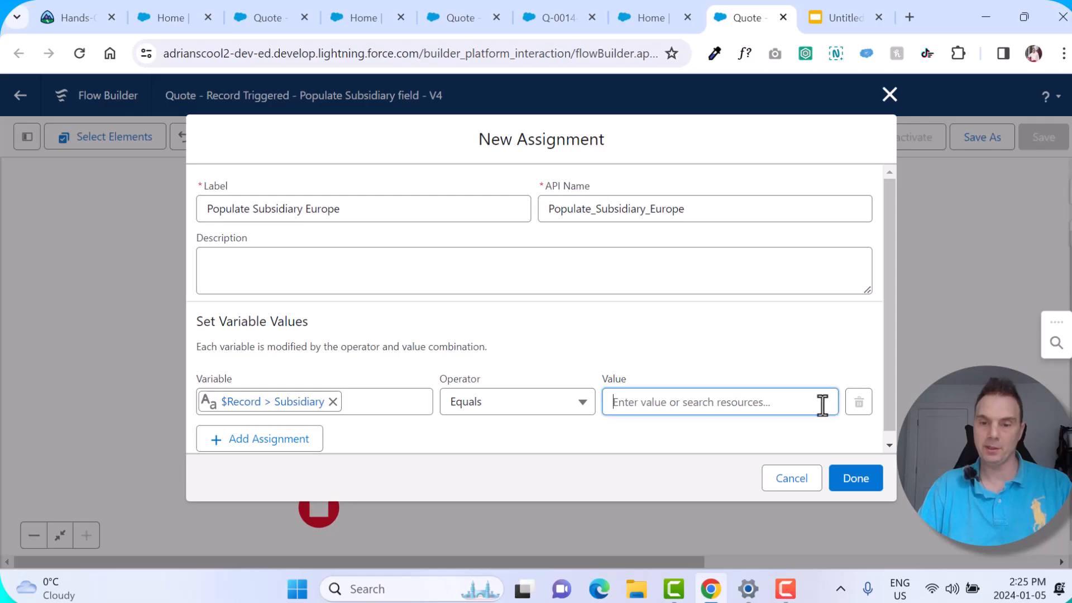
Step: Set the assignment's value to the Id of the Subsidiary from Get_Subsidiary_Europe_record and finish the Populate Subsidiary Europe element
{"action": "left_click", "coordinate": [702, 402]}
{"action": "scroll", "coordinate": [720, 251], "scroll_direction": "down", "scroll_amount": 5}
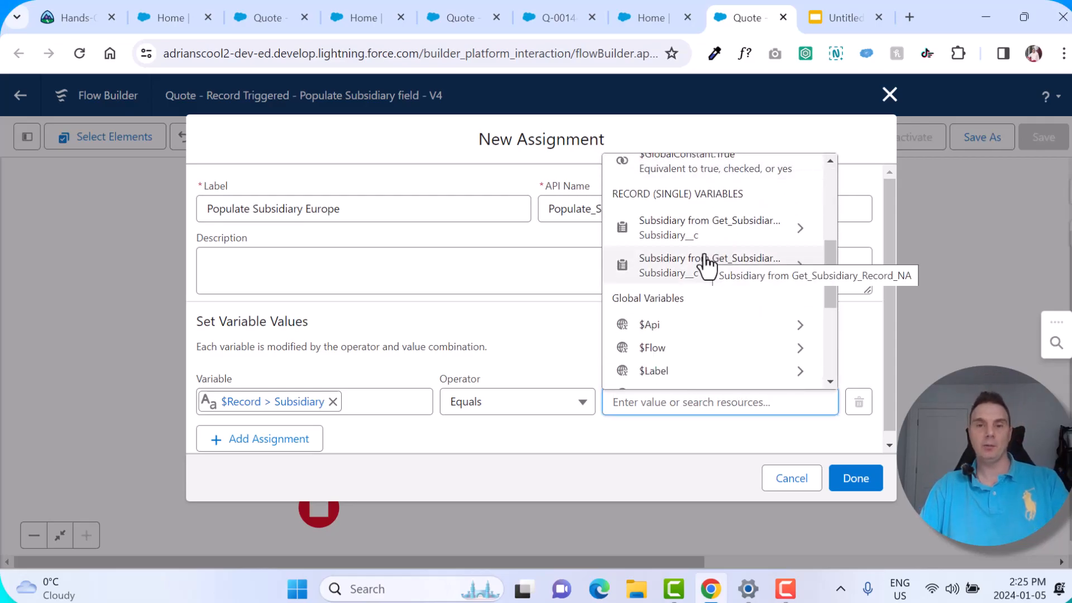
{"action": "left_click", "coordinate": [752, 240]}
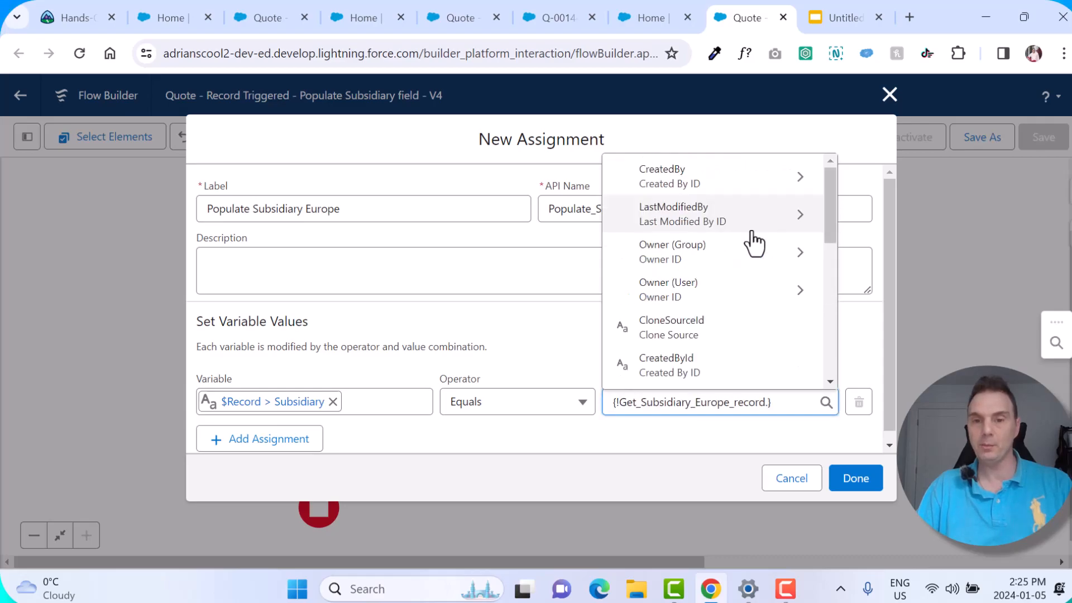
{"action": "scroll", "coordinate": [755, 241], "scroll_direction": "down", "scroll_amount": 3}
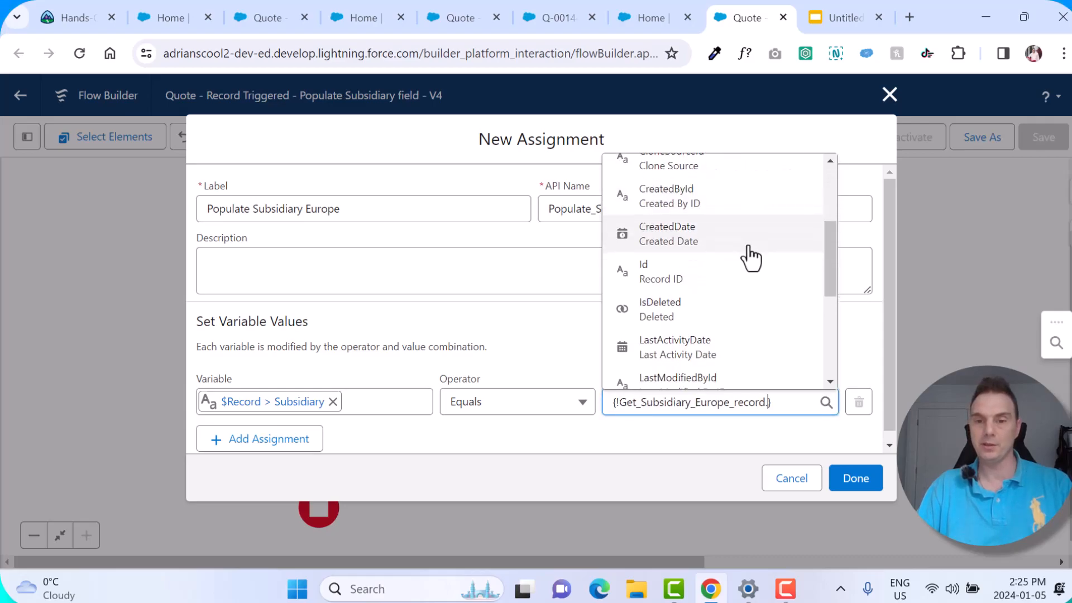
{"action": "left_click", "coordinate": [705, 277]}
{"action": "left_click", "coordinate": [716, 446]}
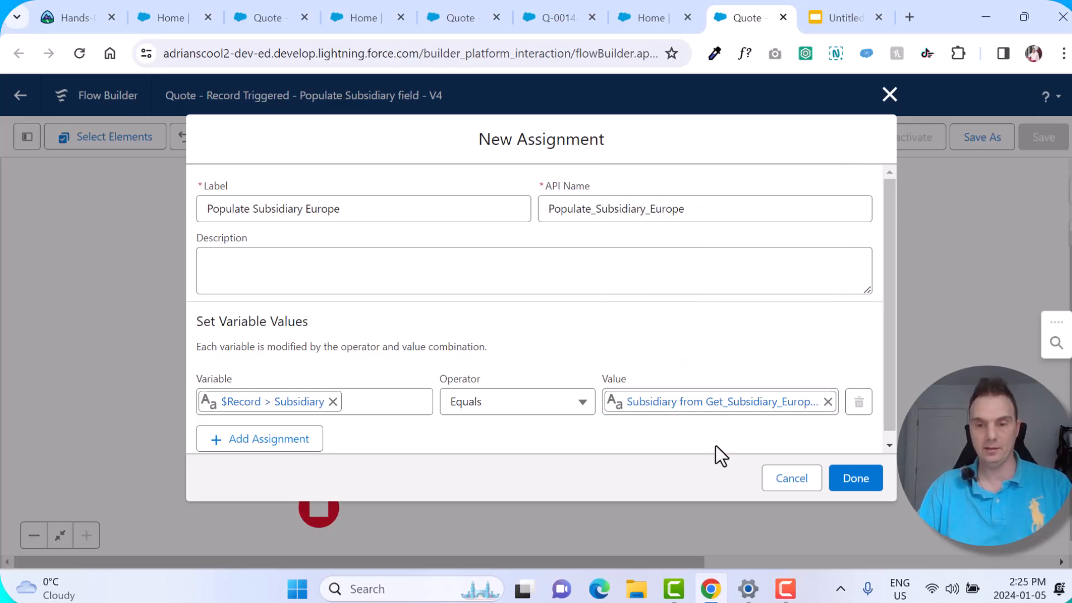
{"action": "left_click", "coordinate": [832, 478]}
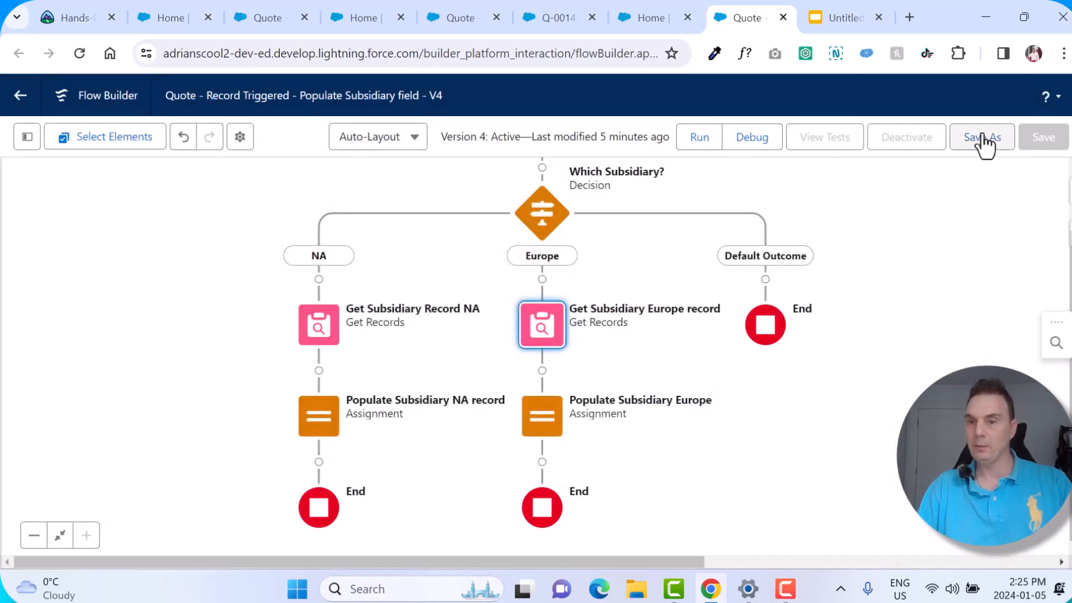
Step: Save the flow as a new version and activate it
{"action": "left_click", "coordinate": [983, 147]}
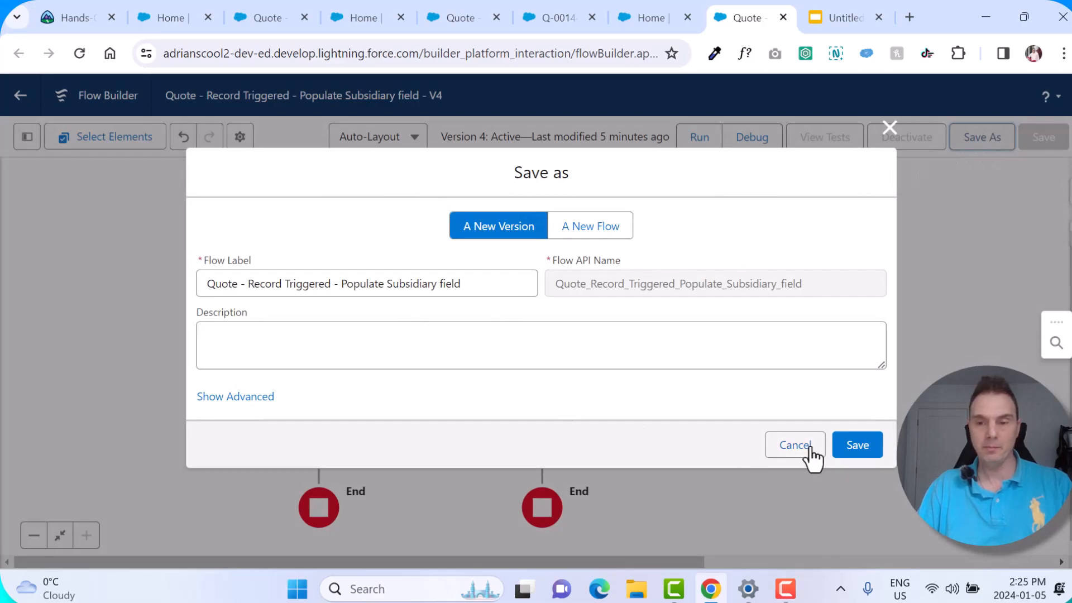
{"action": "left_click", "coordinate": [868, 449]}
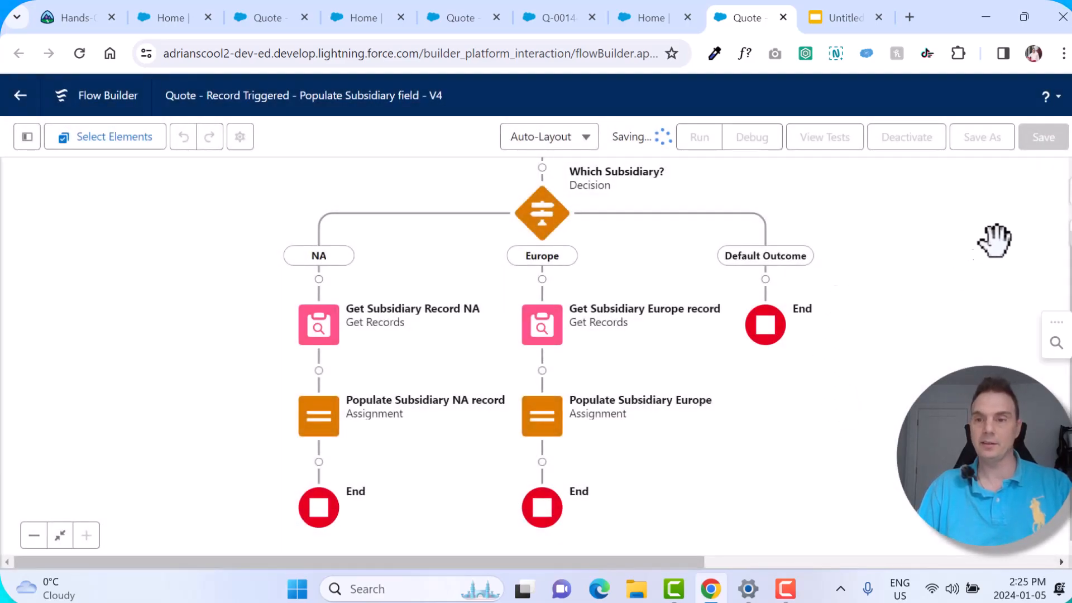
{"action": "left_click", "coordinate": [927, 146]}
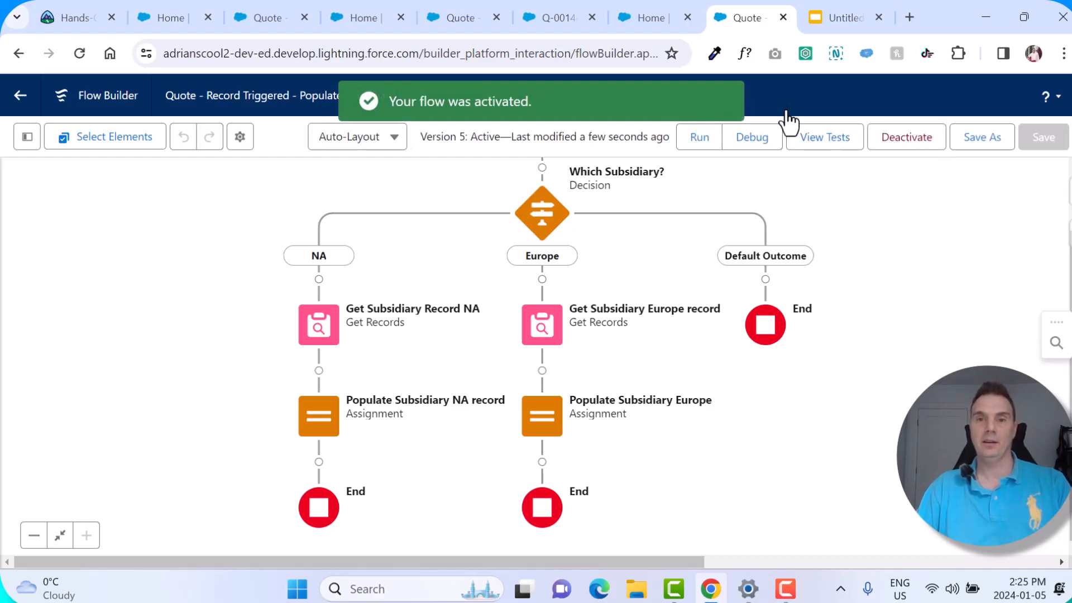
Step: Return to the open Salesforce CPQ quote record and start a new quote
{"action": "left_click", "coordinate": [655, 11]}
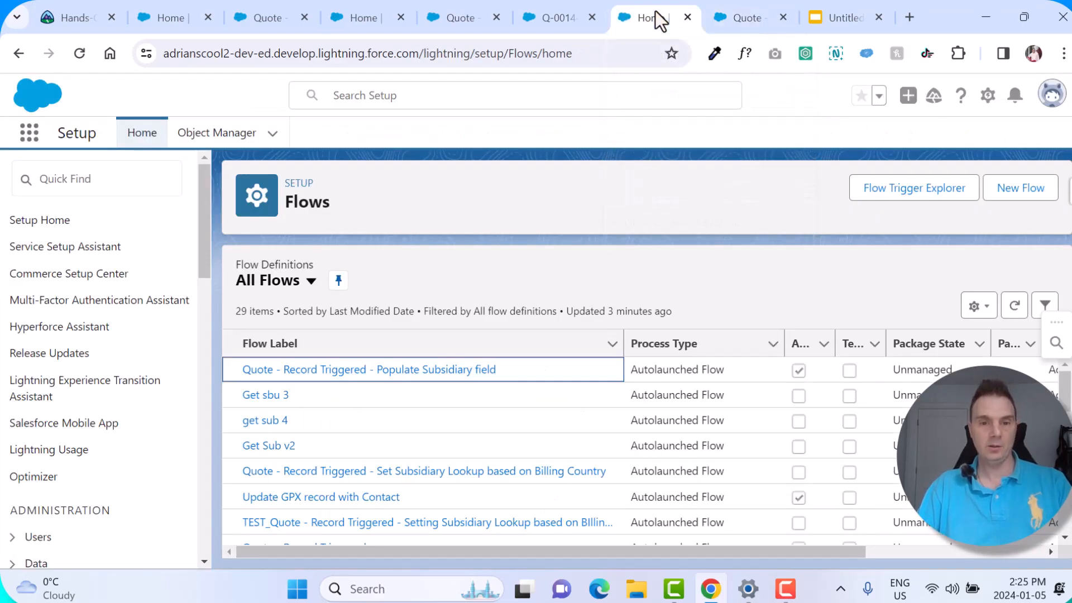
{"action": "left_click", "coordinate": [479, 16]}
{"action": "left_click", "coordinate": [279, 16]}
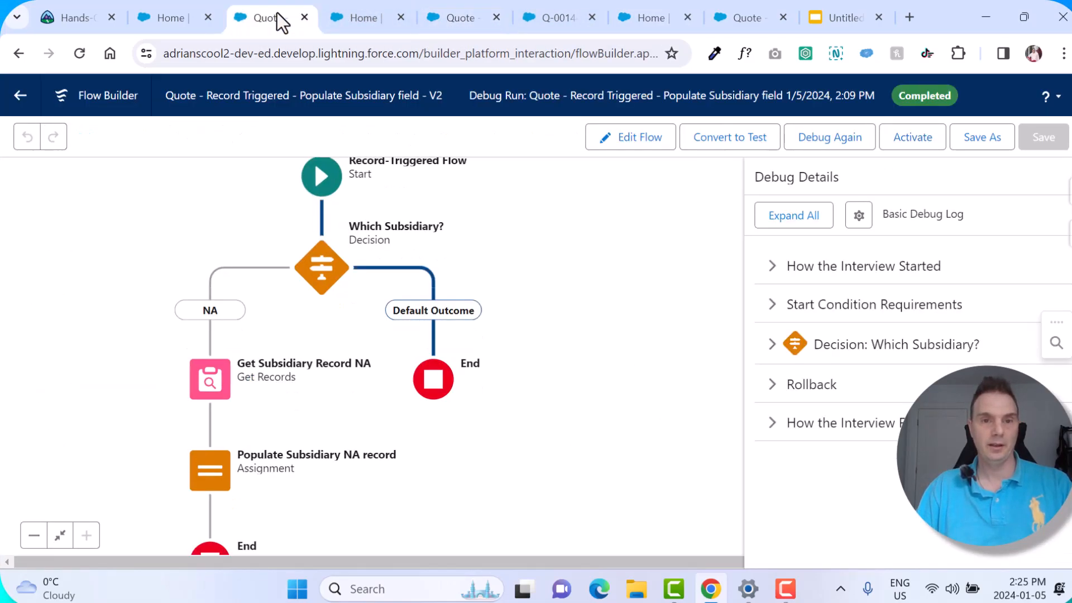
{"action": "left_click", "coordinate": [553, 17]}
{"action": "left_click", "coordinate": [486, 137]}
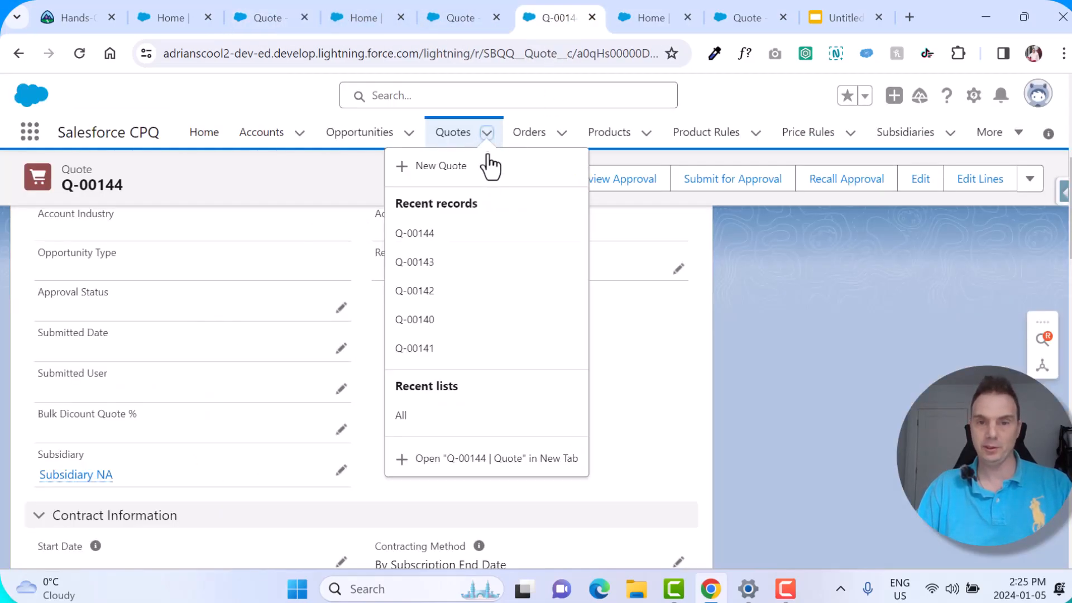
{"action": "left_click", "coordinate": [455, 165]}
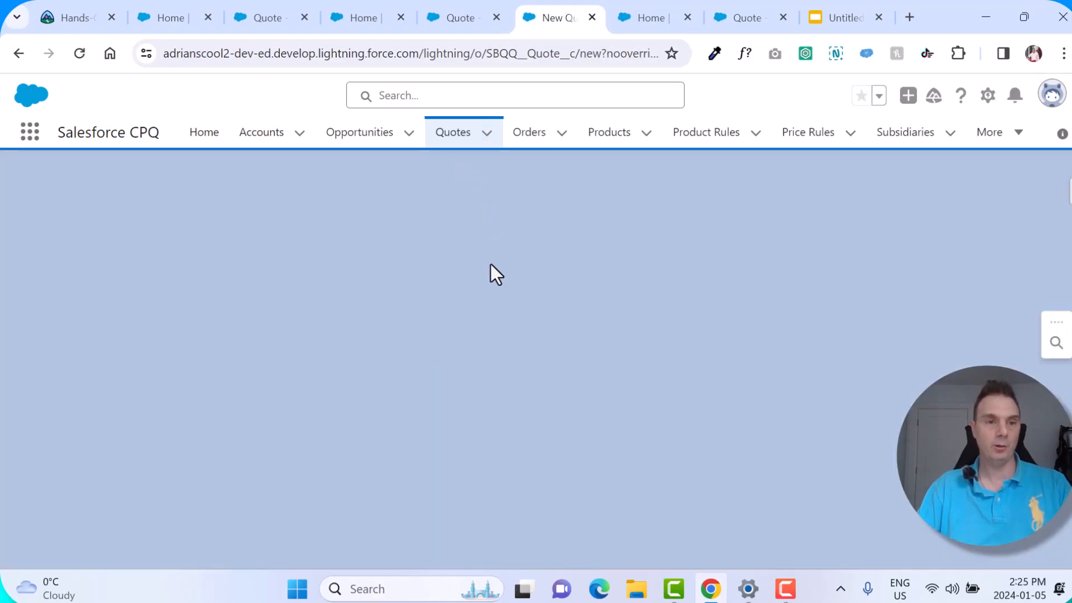
{"action": "scroll", "coordinate": [440, 312], "scroll_direction": "down", "scroll_amount": 20}
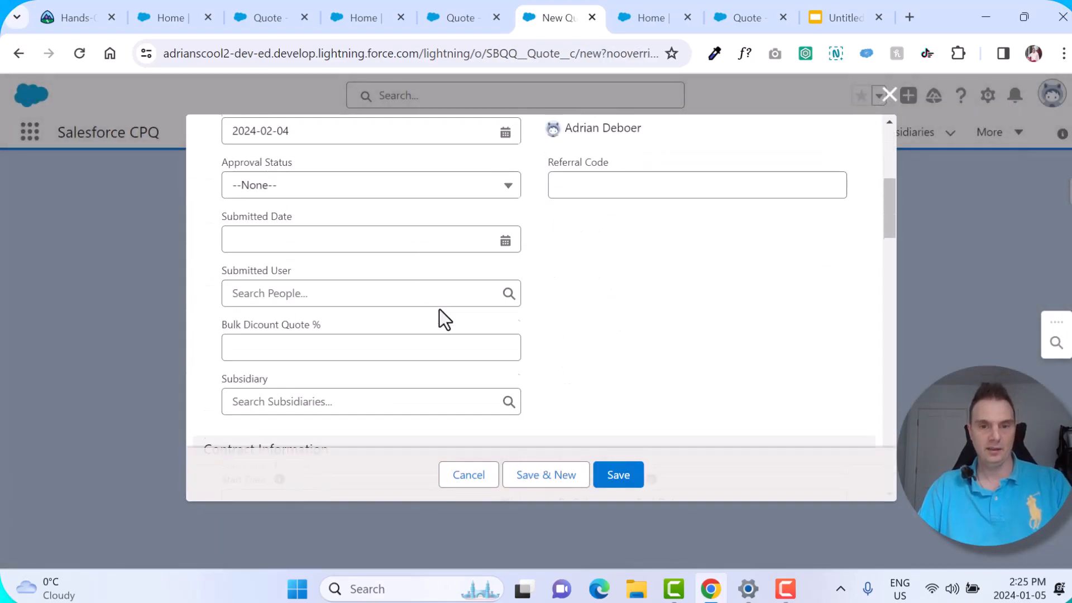
{"action": "scroll", "coordinate": [440, 309], "scroll_direction": "down", "scroll_amount": 12}
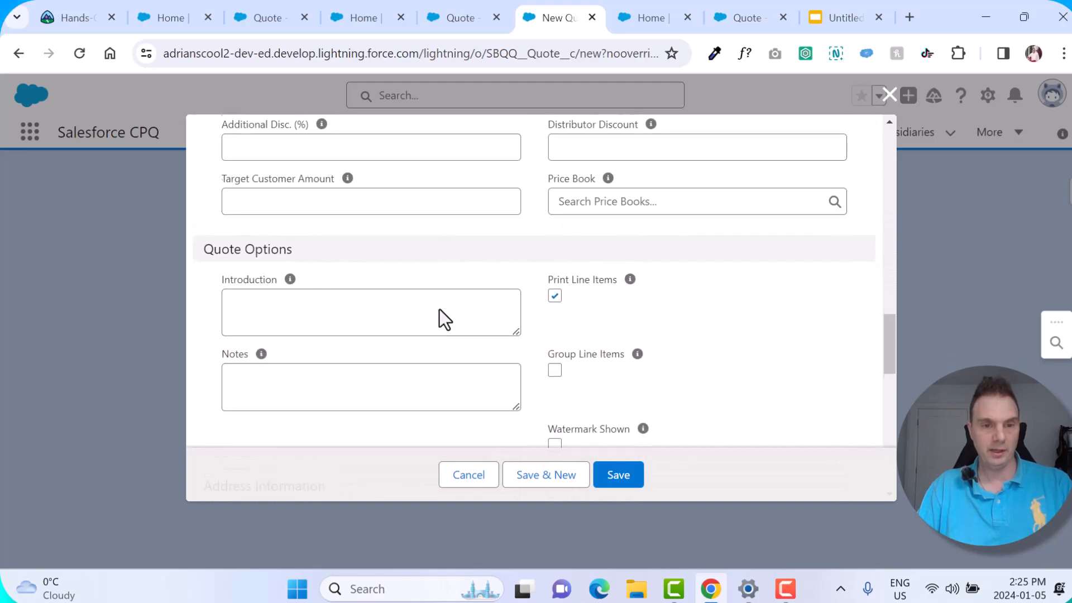
{"action": "left_click", "coordinate": [275, 256]}
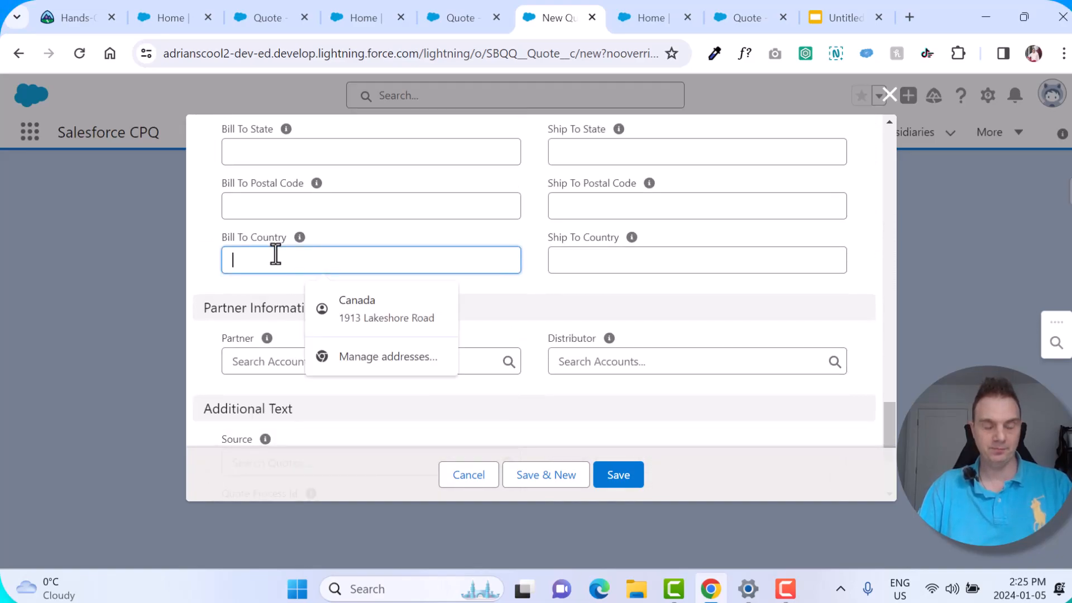
{"action": "type", "text": "Par"}
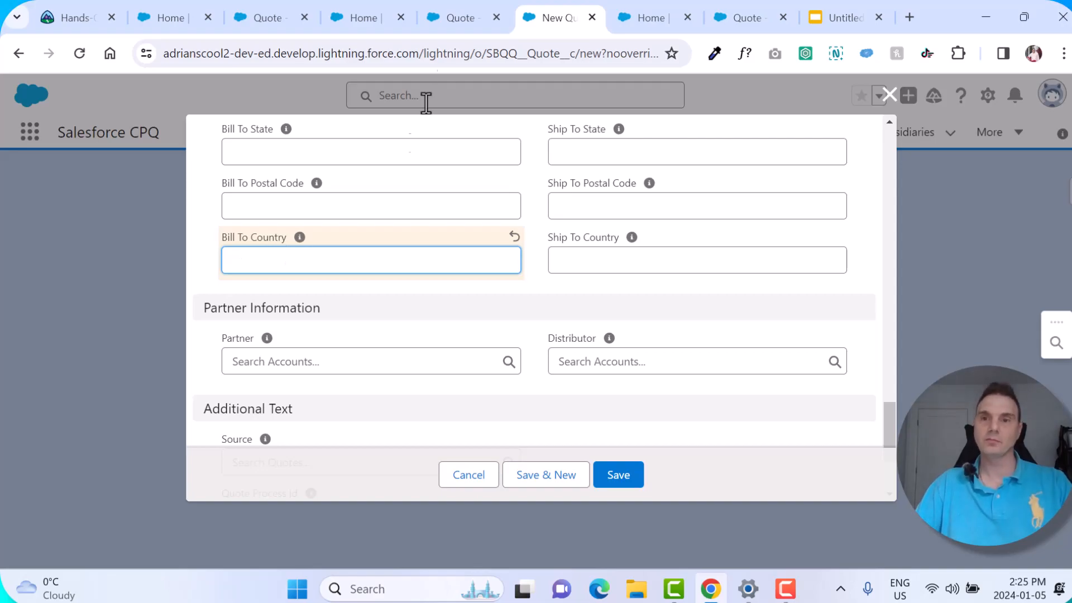
Step: Check the Europe billing countries on the requirement slide and the Europe branch in the flow, and return to the new quote
{"action": "left_click", "coordinate": [824, 9]}
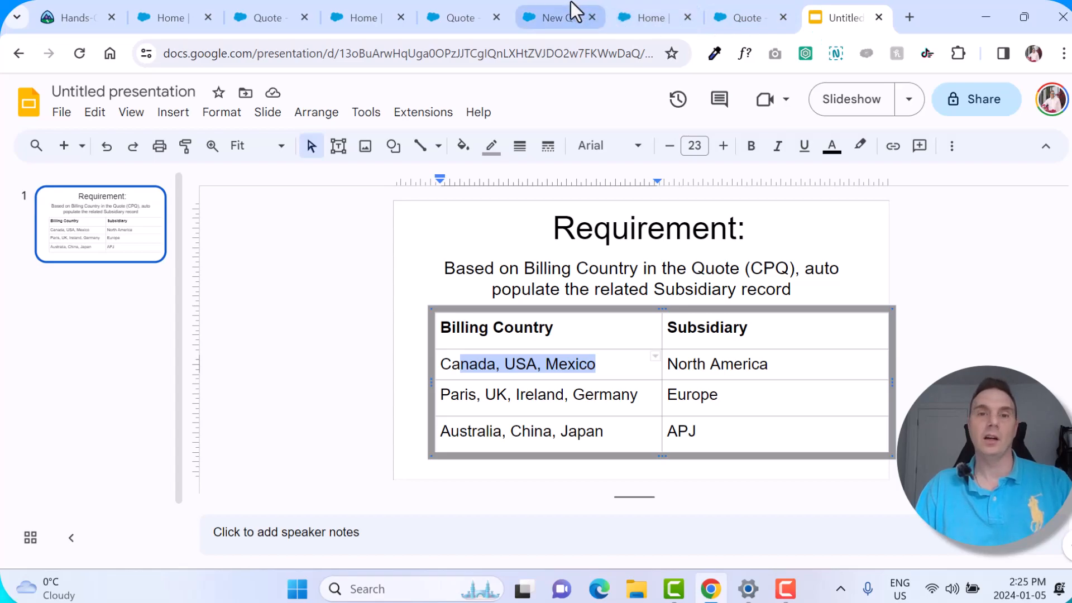
{"action": "left_click", "coordinate": [634, 12]}
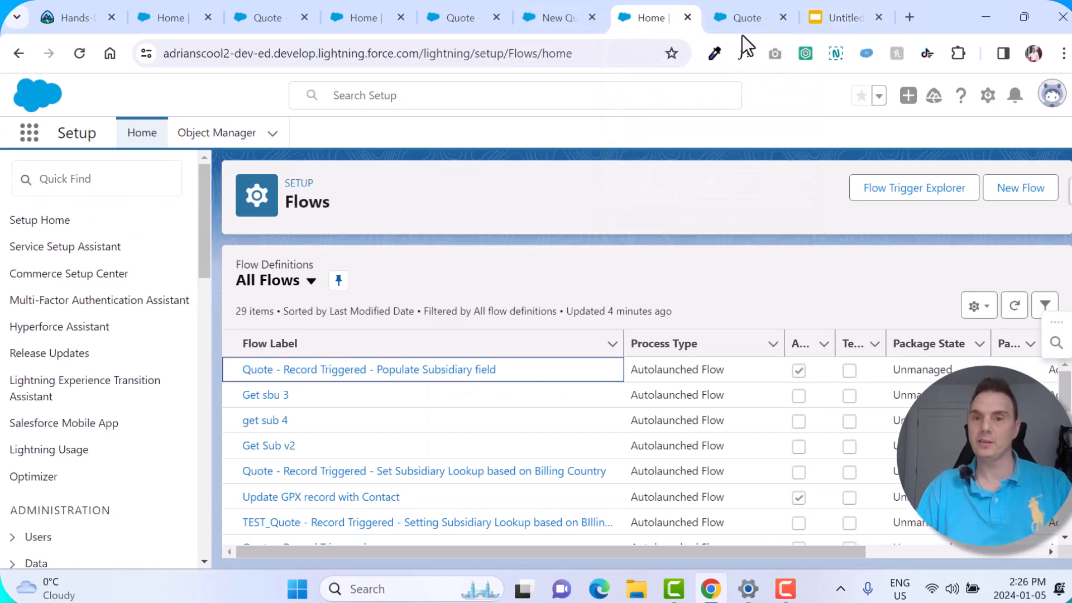
{"action": "left_click", "coordinate": [745, 8]}
{"action": "left_click", "coordinate": [558, 7]}
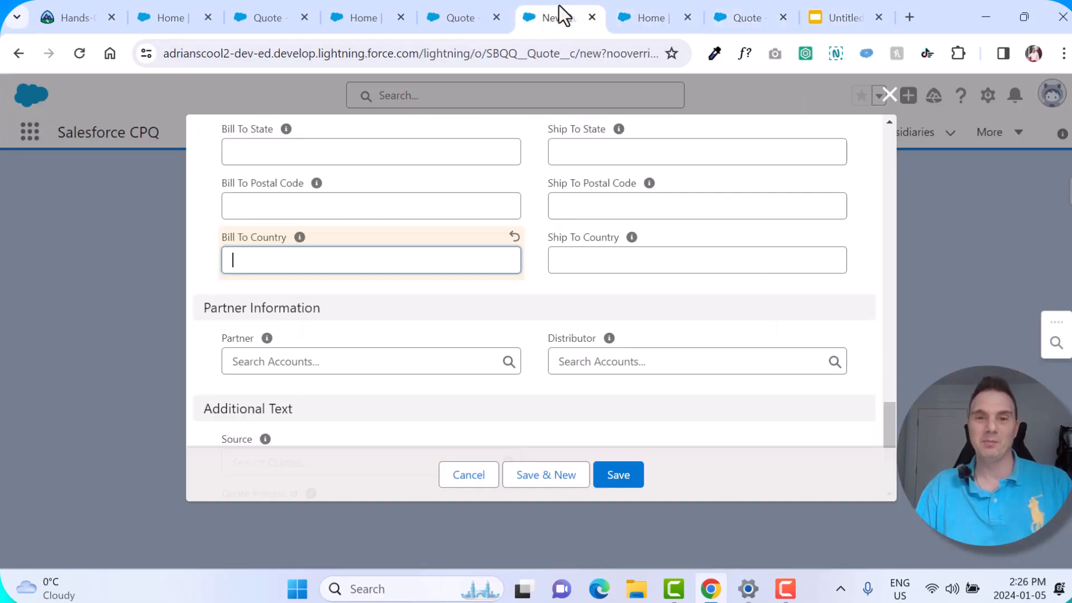
{"action": "left_click", "coordinate": [636, 15]}
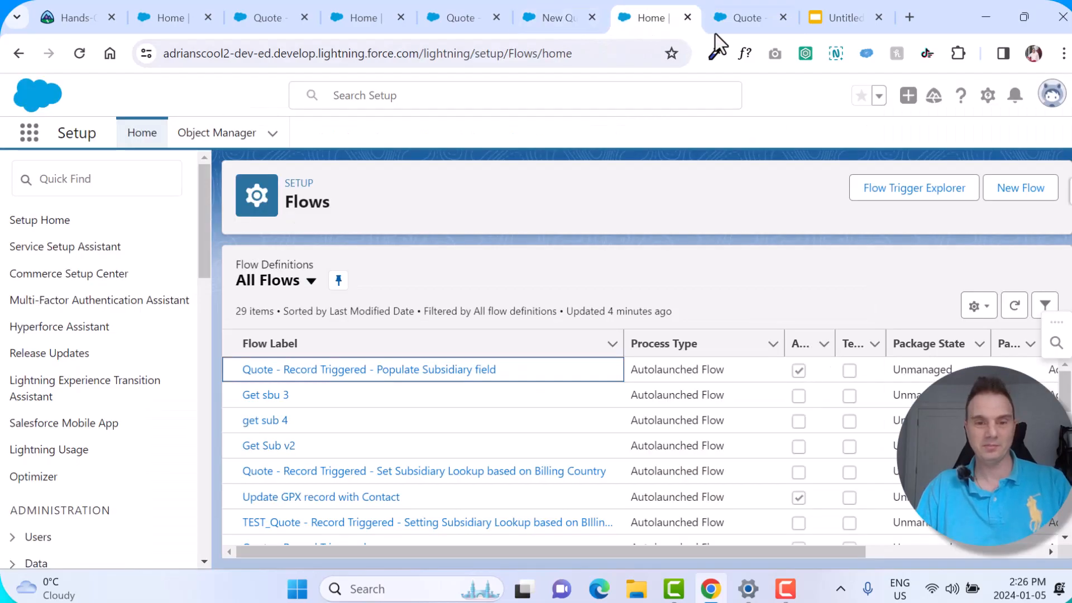
{"action": "left_click", "coordinate": [751, 8]}
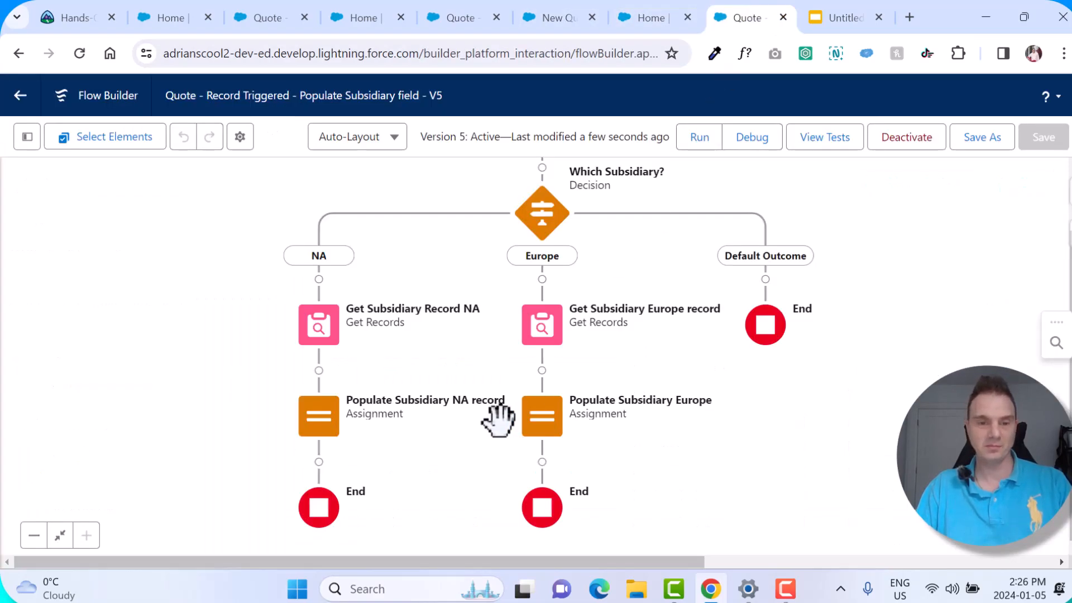
{"action": "left_click", "coordinate": [630, 9]}
{"action": "left_click", "coordinate": [542, 15]}
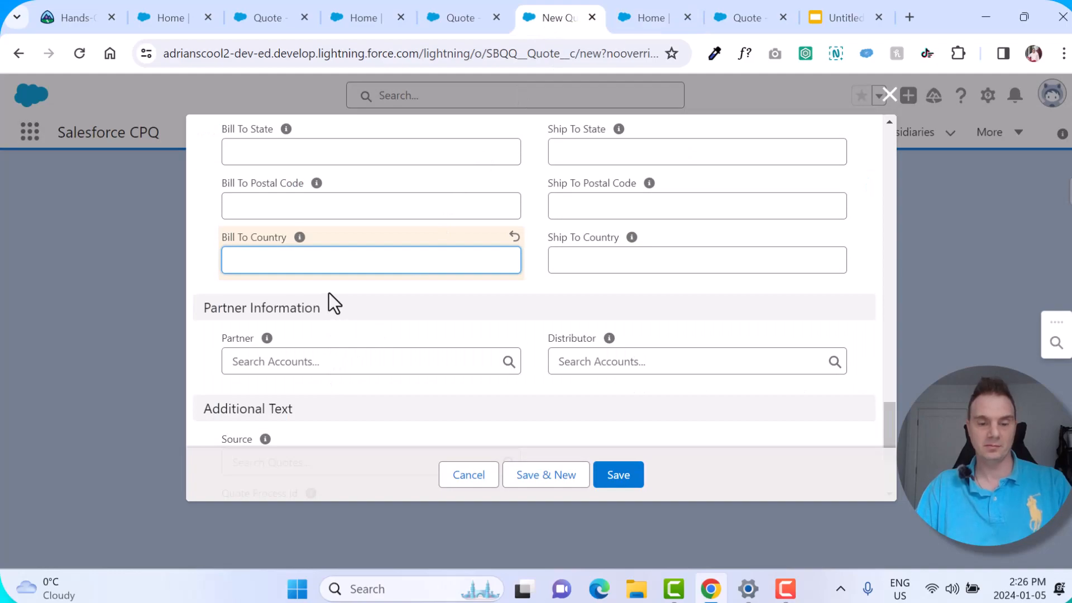
Step: Save the new quote with Germany as the Bill To Country and check its Subsidiary field
{"action": "type", "text": "Germ"}
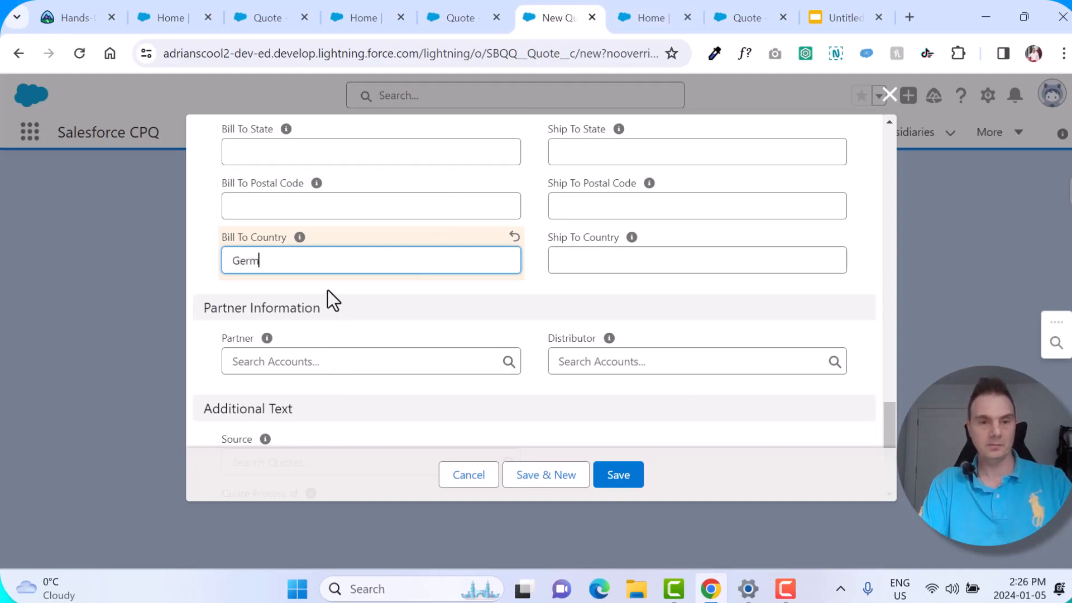
{"action": "type", "text": "any"}
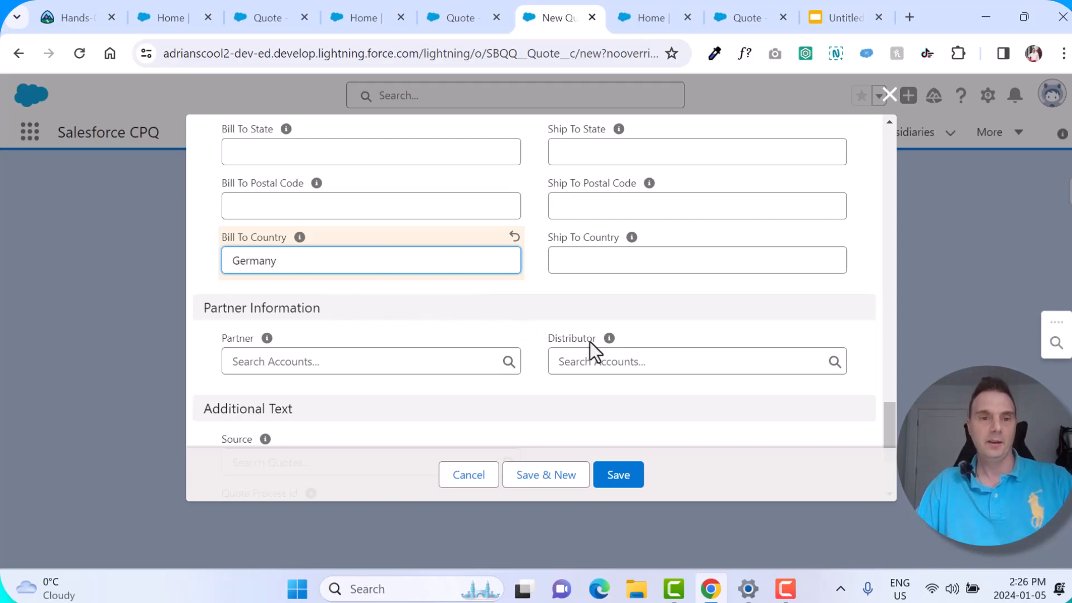
{"action": "left_click", "coordinate": [627, 481]}
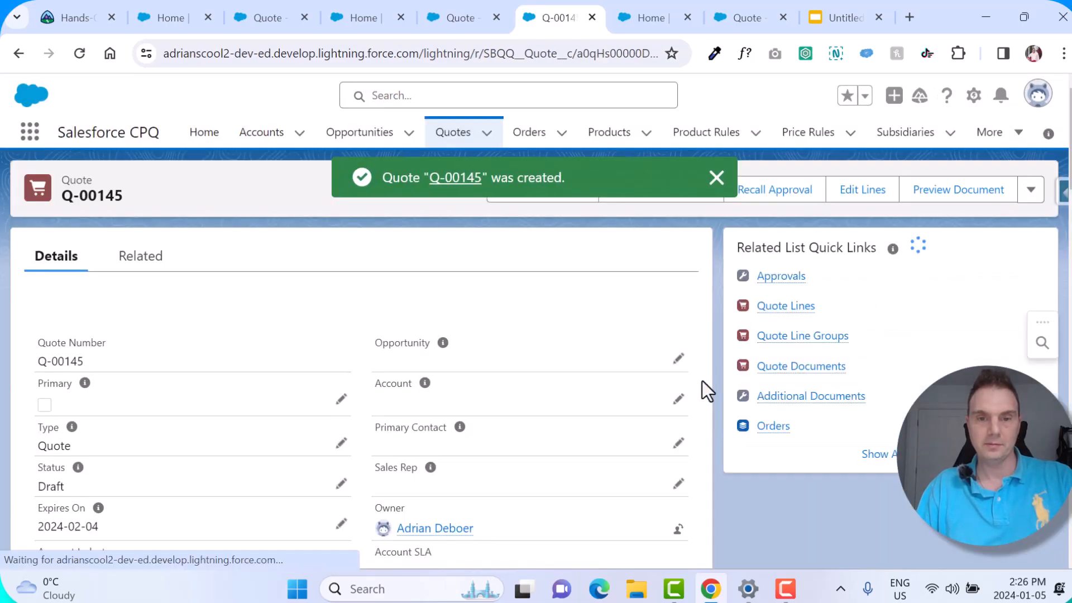
{"action": "scroll", "coordinate": [702, 381], "scroll_direction": "down", "scroll_amount": 9}
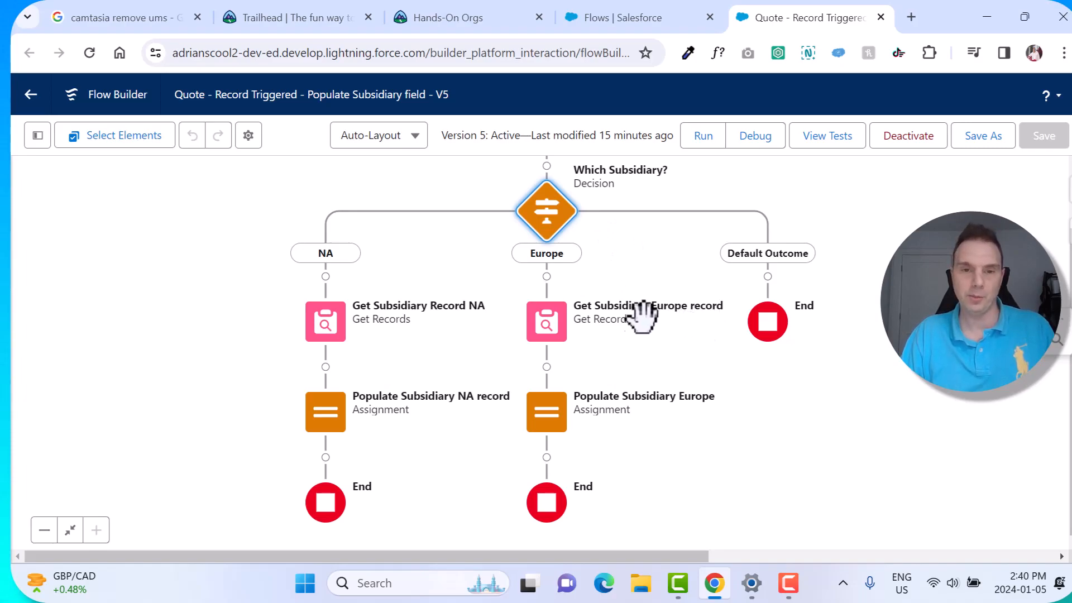
Step: Add a new outcome labelled APJ with API name APJ to the Which Subsidiary? decision
{"action": "left_click", "coordinate": [546, 223]}
{"action": "left_click", "coordinate": [549, 380]}
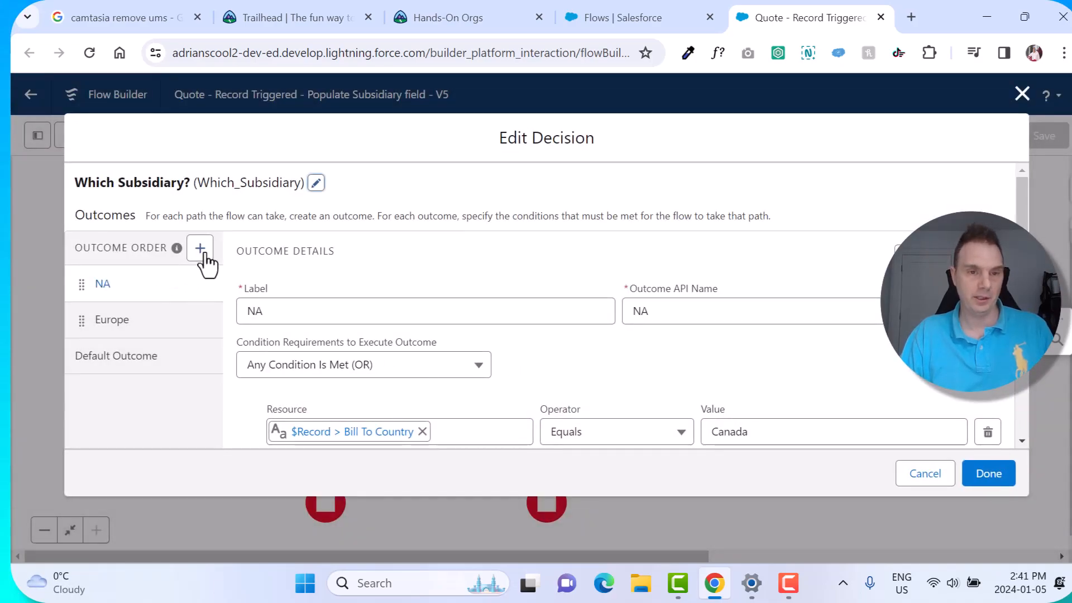
{"action": "left_click", "coordinate": [200, 248]}
{"action": "type", "text": "APJ"}
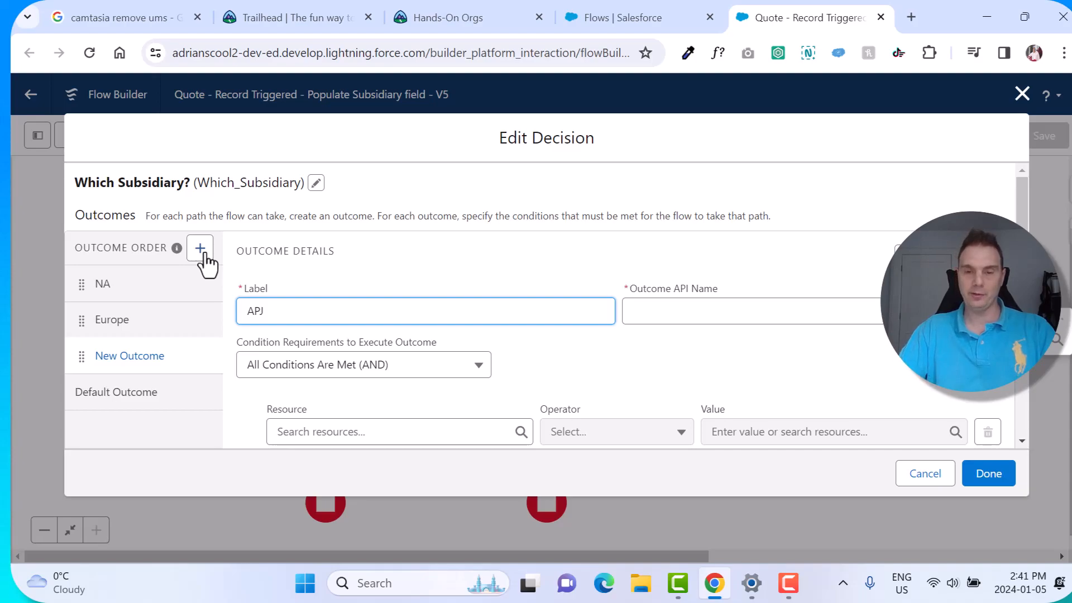
{"action": "key", "text": "Tab"}
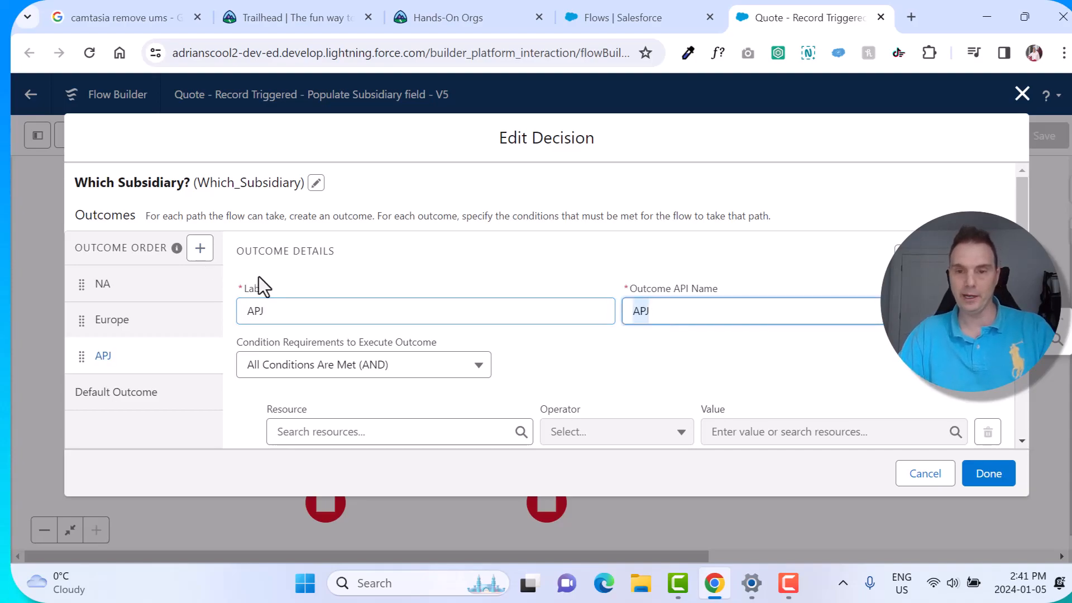
Step: Set the APJ outcome's condition to $Record > Bill To Country Equals Japan and finish editing the decision
{"action": "scroll", "coordinate": [447, 329], "scroll_direction": "down", "scroll_amount": 2}
{"action": "scroll", "coordinate": [425, 335], "scroll_direction": "down", "scroll_amount": 1}
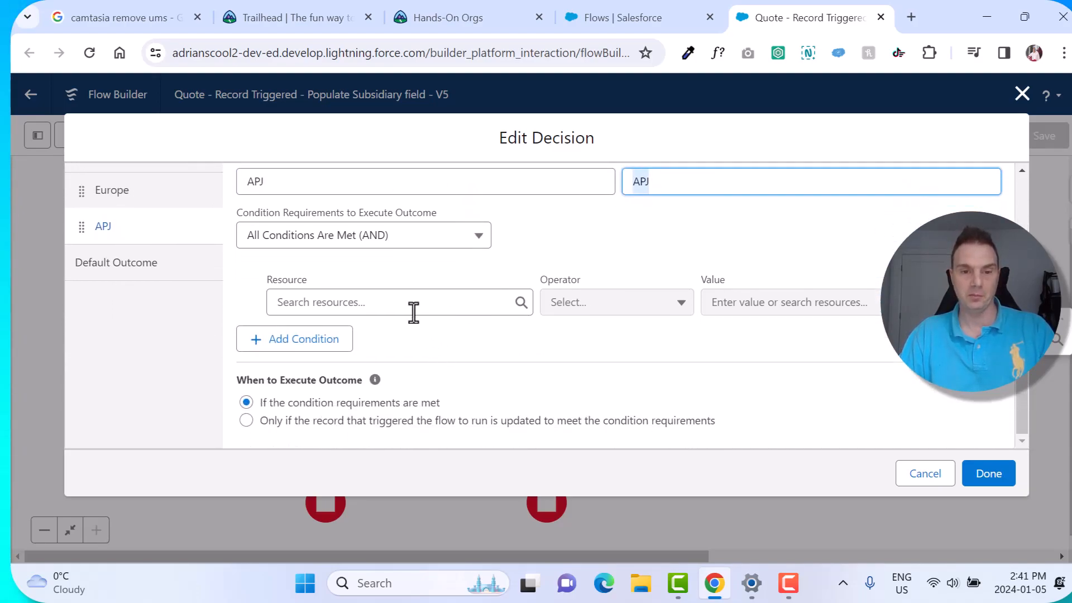
{"action": "left_click", "coordinate": [416, 303]}
{"action": "scroll", "coordinate": [424, 363], "scroll_direction": "down", "scroll_amount": 3}
{"action": "scroll", "coordinate": [427, 382], "scroll_direction": "down", "scroll_amount": 5}
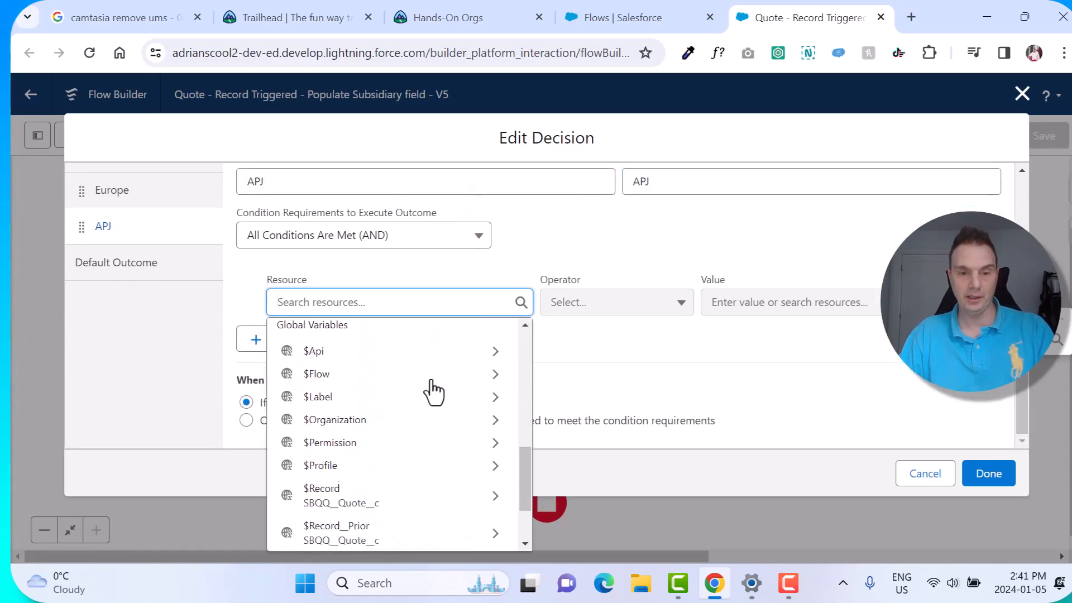
{"action": "left_click", "coordinate": [415, 401]}
{"action": "type", "text": "bill"}
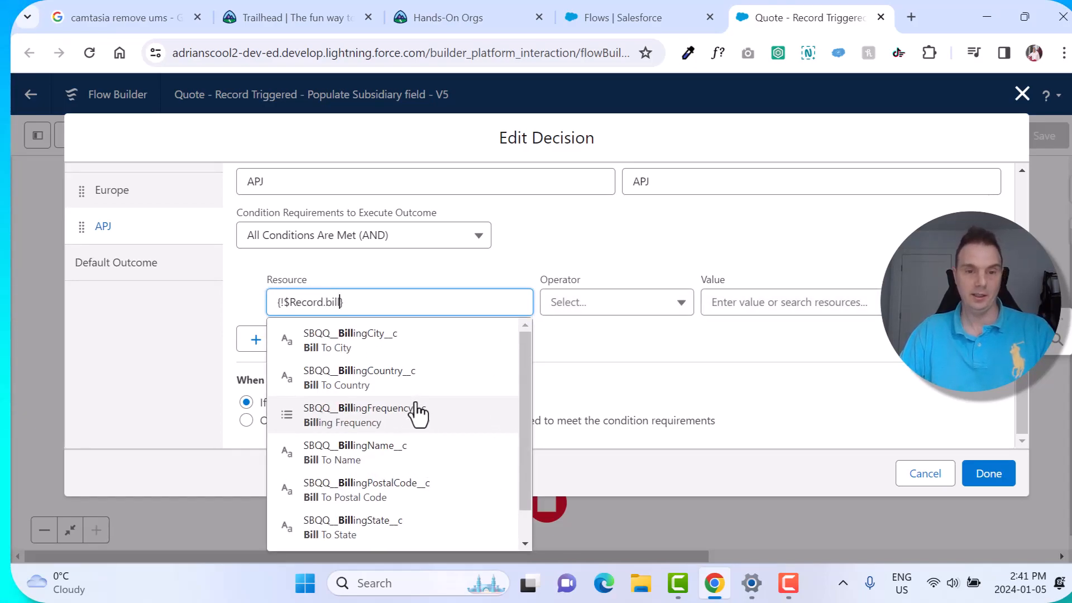
{"action": "left_click", "coordinate": [414, 378]}
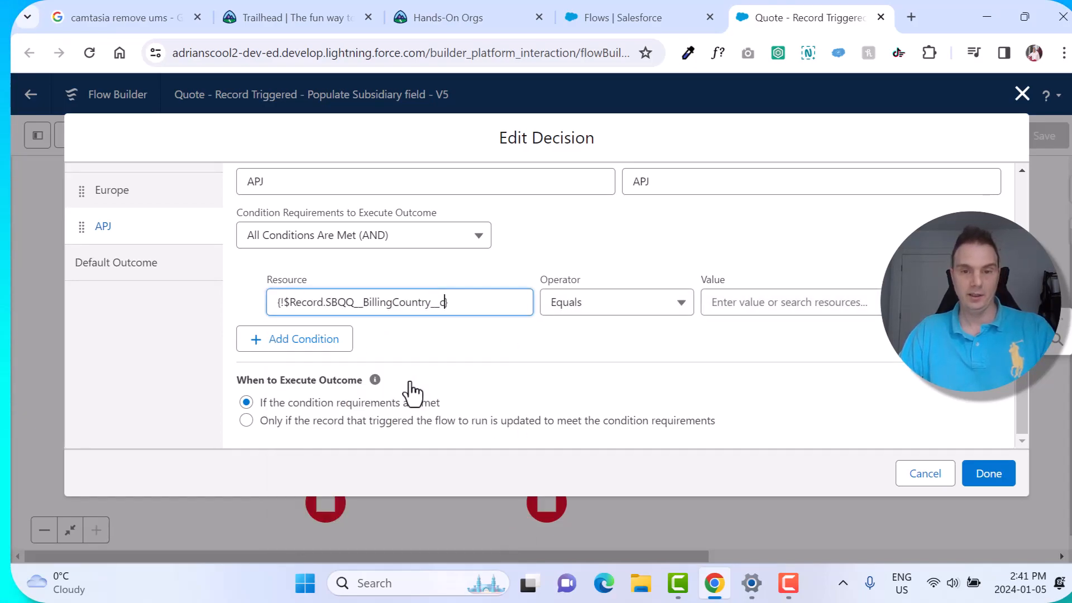
{"action": "left_click", "coordinate": [748, 308]}
{"action": "type", "text": "Jap"}
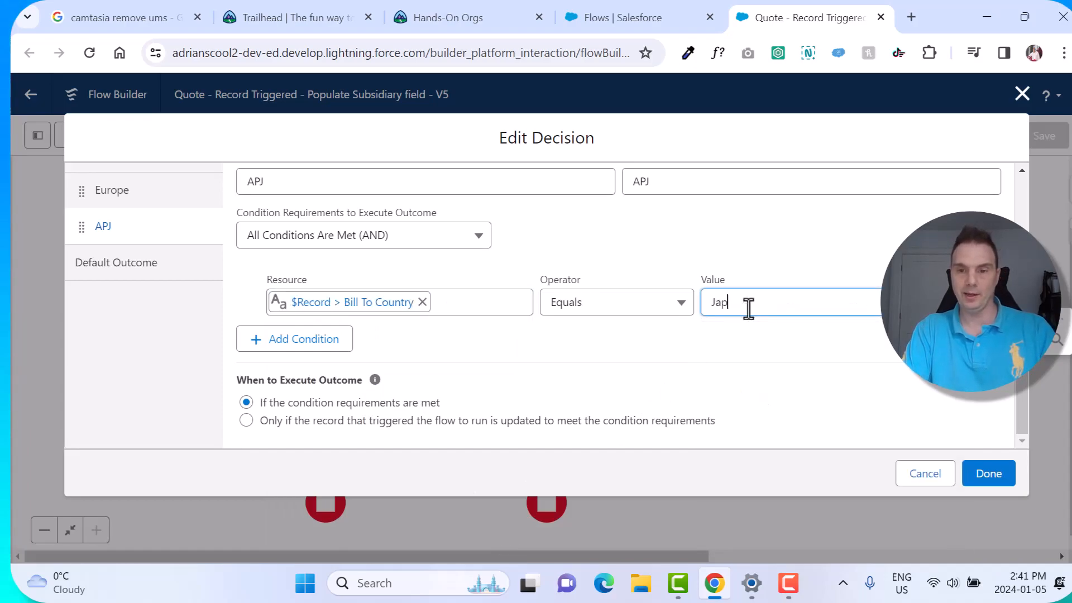
{"action": "left_click", "coordinate": [739, 356]}
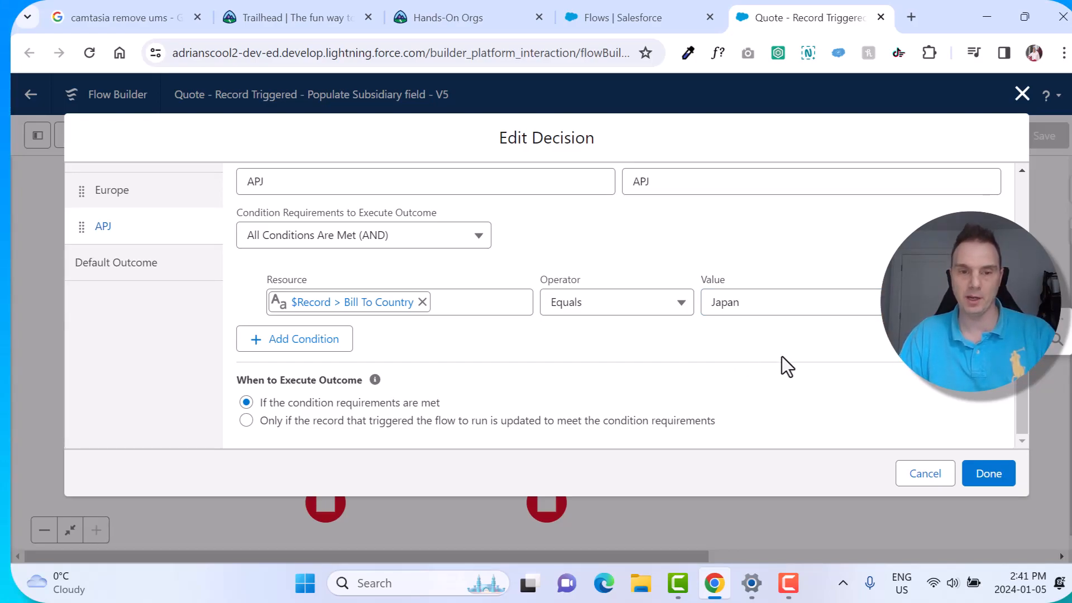
{"action": "left_click", "coordinate": [985, 474]}
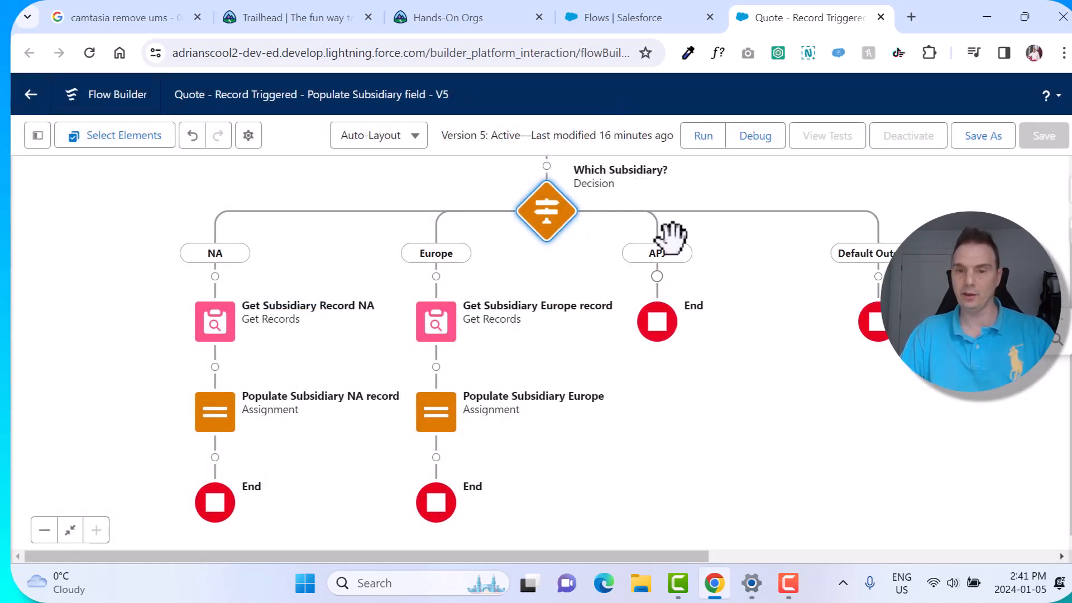
Step: Add a Get Records element to the APJ branch, labelled Get APJ Subsidiary record with API name Get_APJ_Subsidiary_record
{"action": "left_click", "coordinate": [658, 279]}
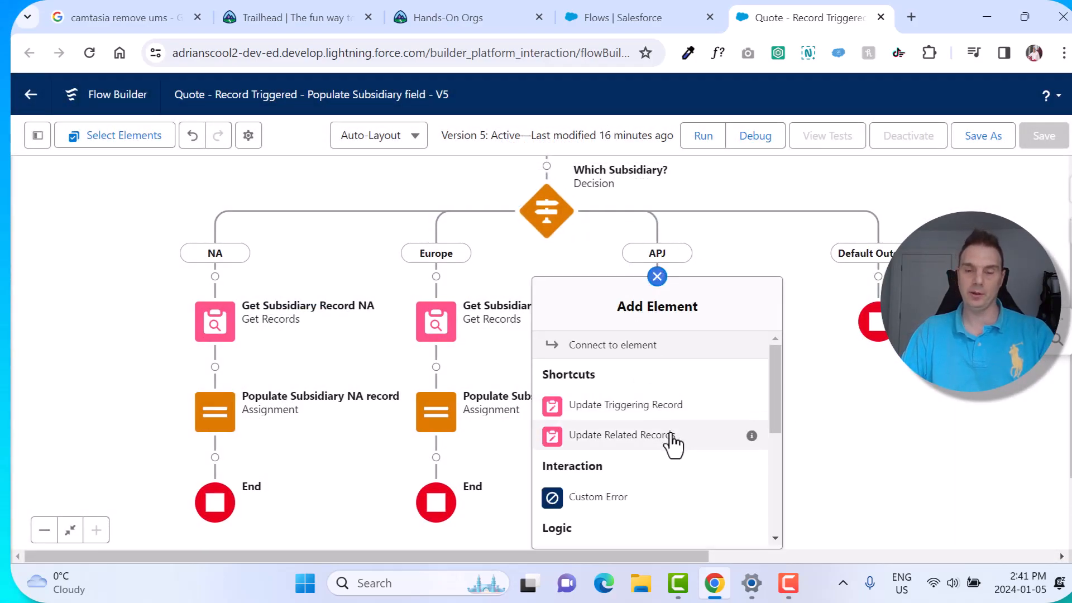
{"action": "scroll", "coordinate": [684, 444], "scroll_direction": "down", "scroll_amount": 5}
{"action": "left_click", "coordinate": [655, 535]}
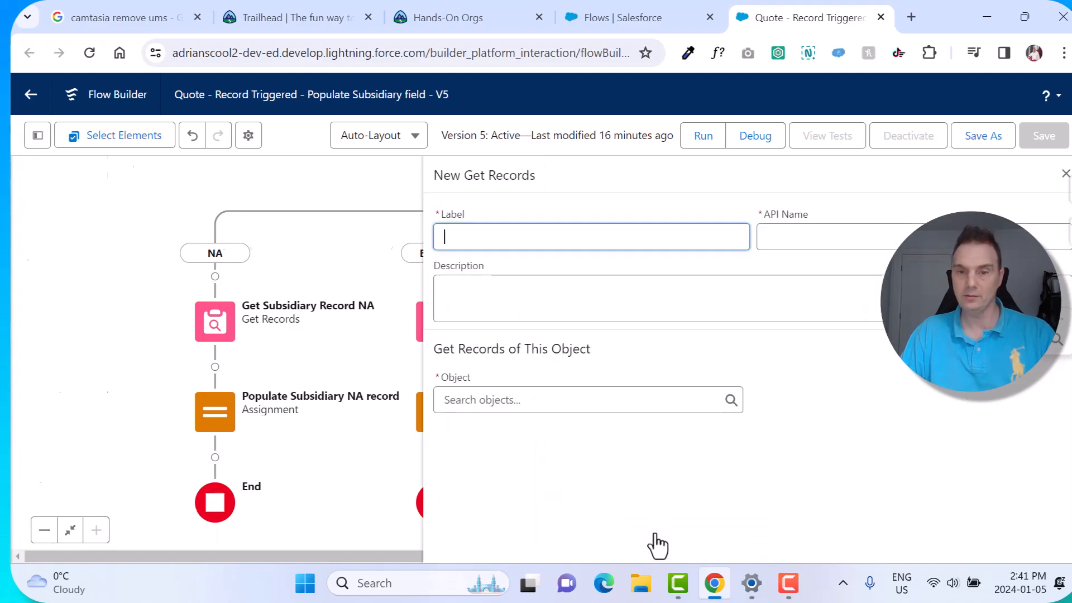
{"action": "type", "text": "Get APJ Subsidi"}
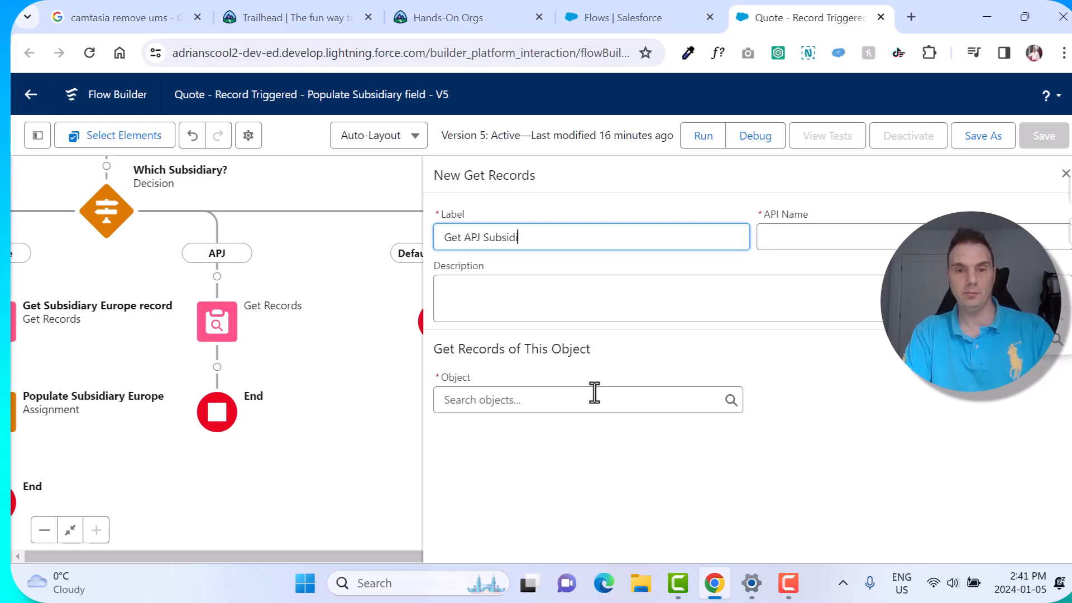
{"action": "type", "text": "d"}
{"action": "key", "text": "Tab"}
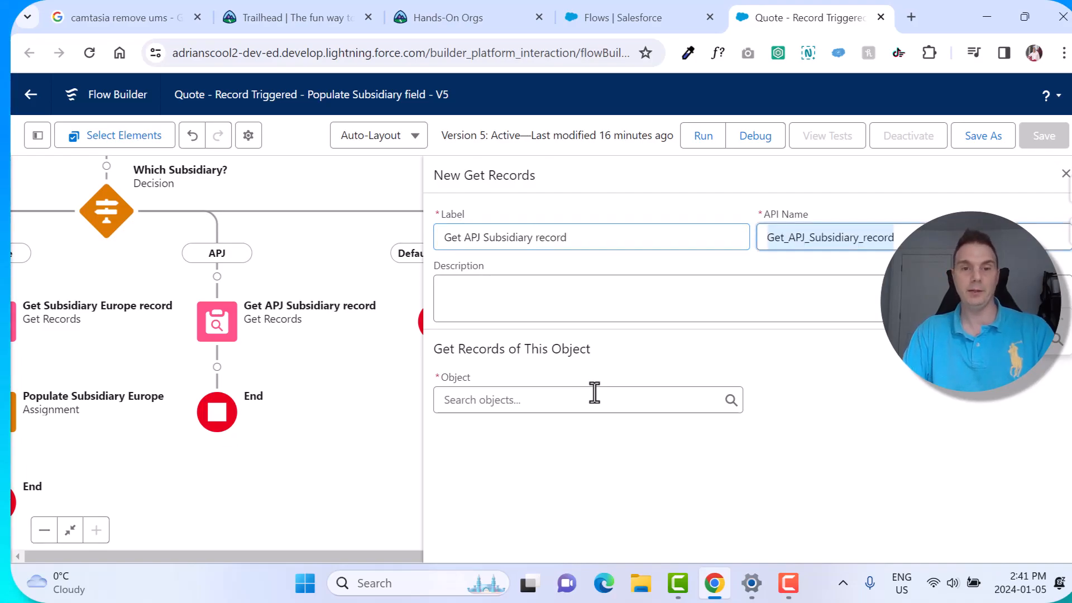
Step: Choose Subsidiary as the object for the Get APJ Subsidiary record element
{"action": "left_click", "coordinate": [564, 400]}
{"action": "type", "text": "sub"}
{"action": "scroll", "coordinate": [635, 447], "scroll_direction": "down", "scroll_amount": 10}
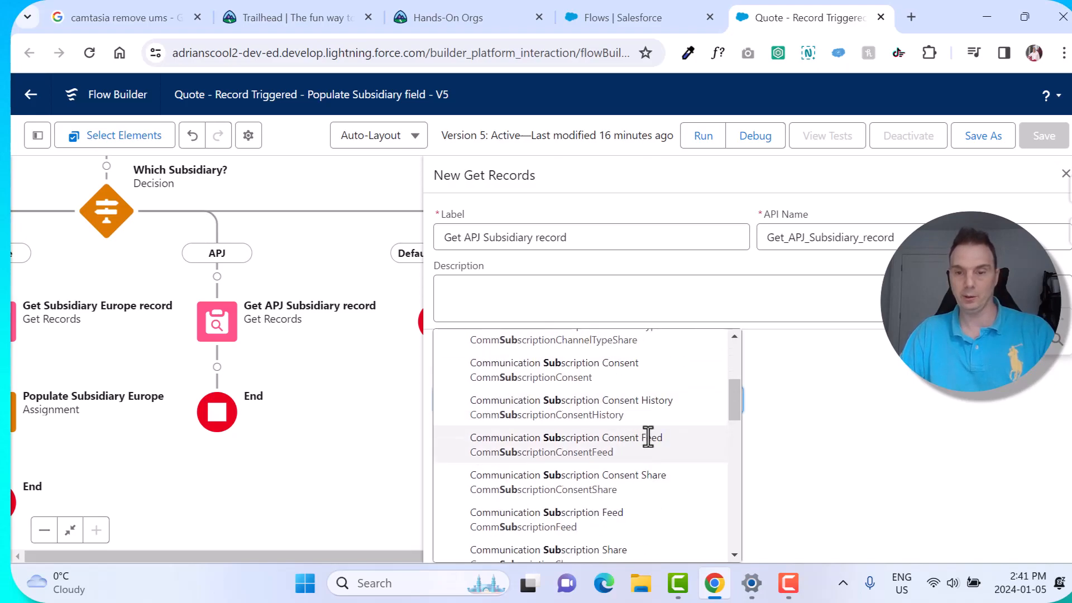
{"action": "key", "text": "F9"}
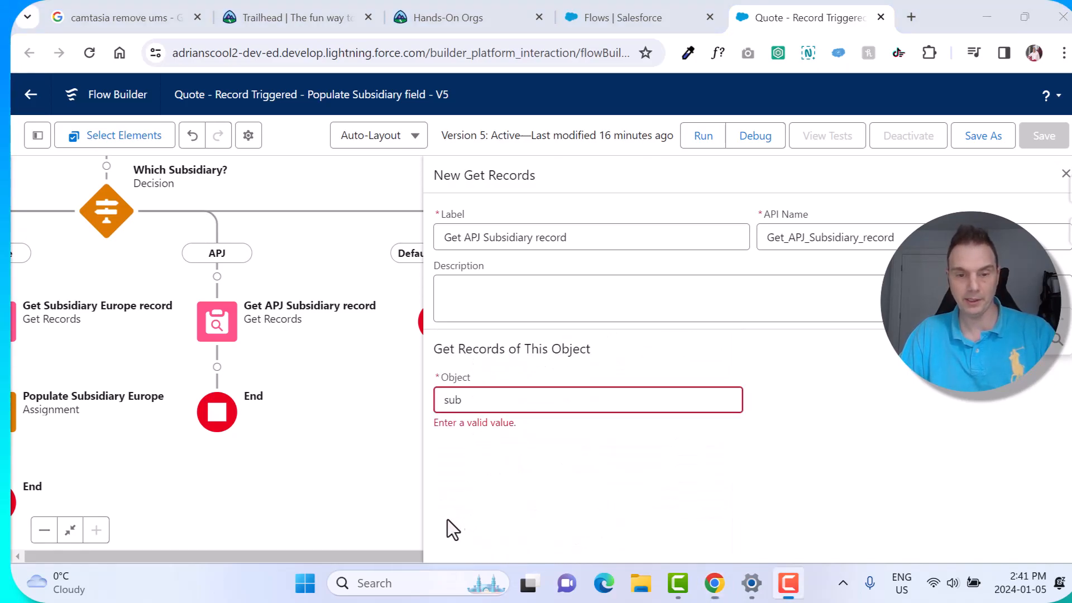
{"action": "left_click", "coordinate": [483, 407]}
{"action": "scroll", "coordinate": [636, 445], "scroll_direction": "down", "scroll_amount": 10}
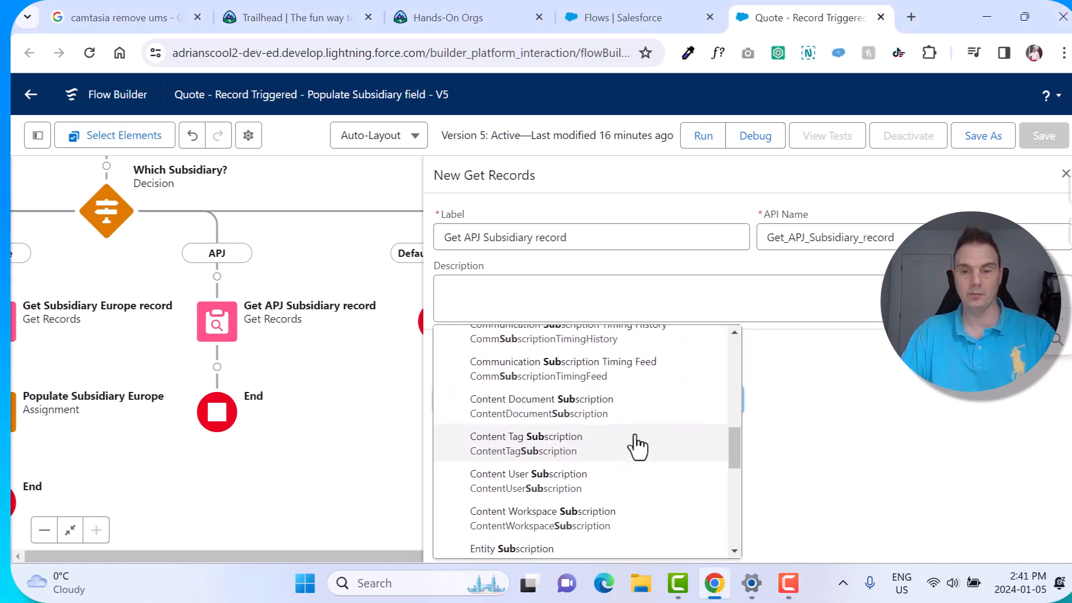
{"action": "left_click", "coordinate": [598, 535]}
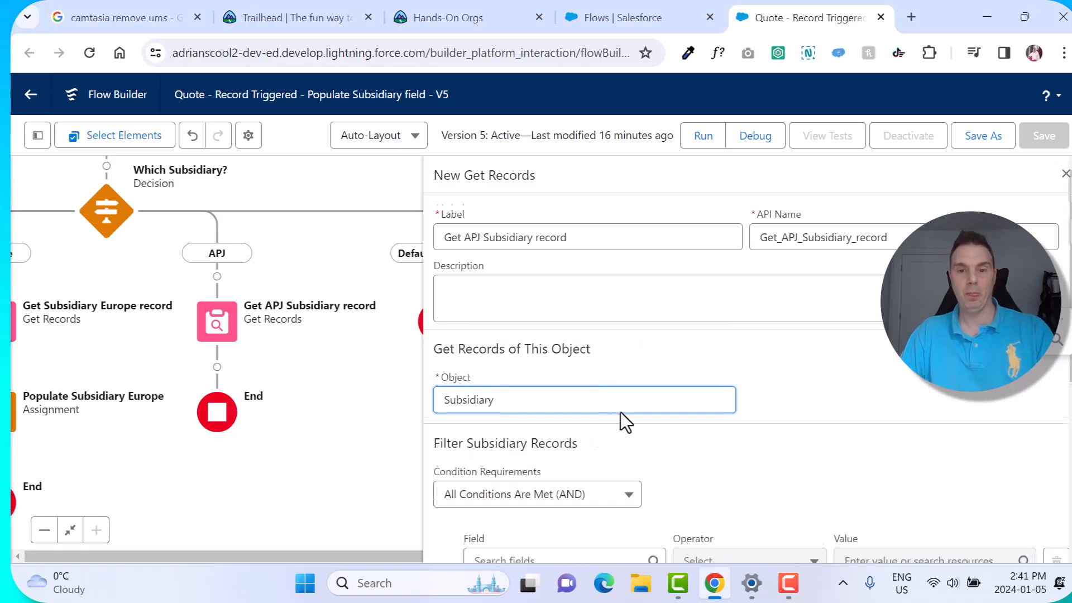
Step: Filter the Subsidiary records so that Name Equals Subsidiary APJ
{"action": "scroll", "coordinate": [626, 391], "scroll_direction": "down", "scroll_amount": 3}
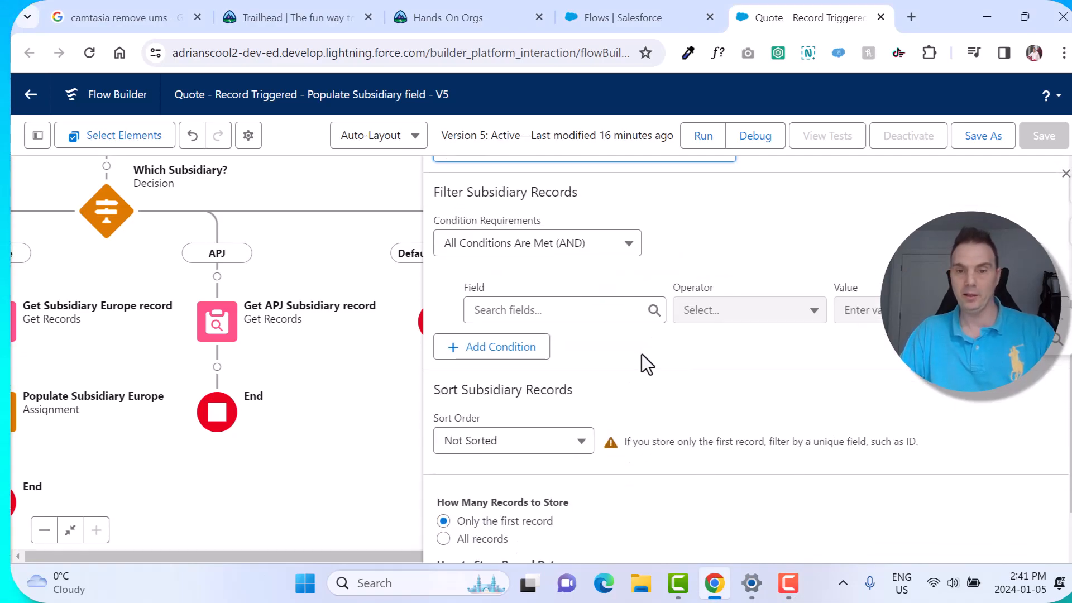
{"action": "left_click", "coordinate": [617, 317]}
{"action": "type", "text": "nam"}
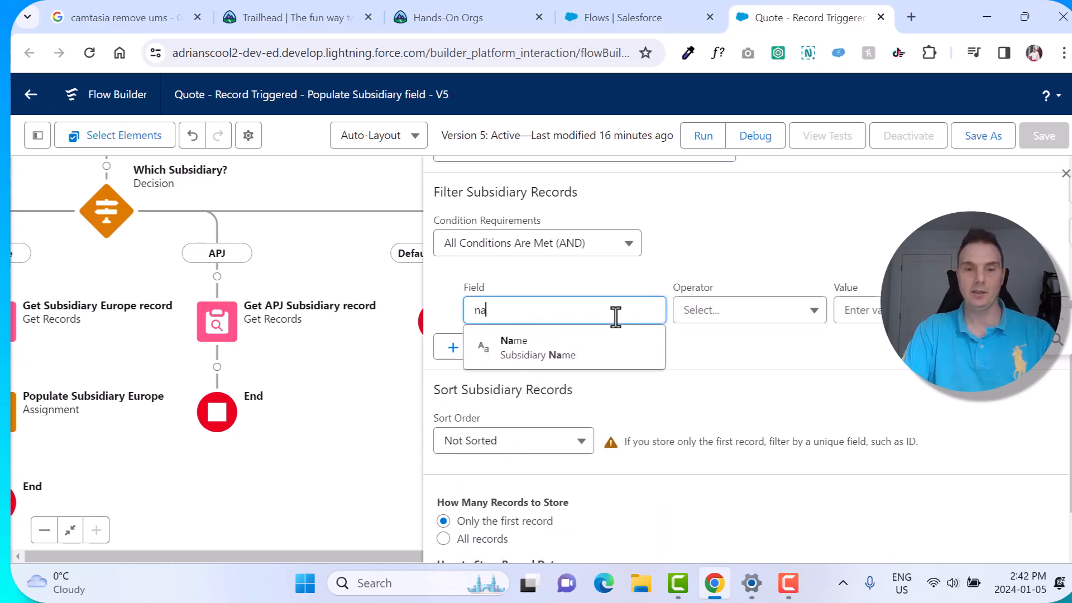
{"action": "left_click", "coordinate": [596, 350]}
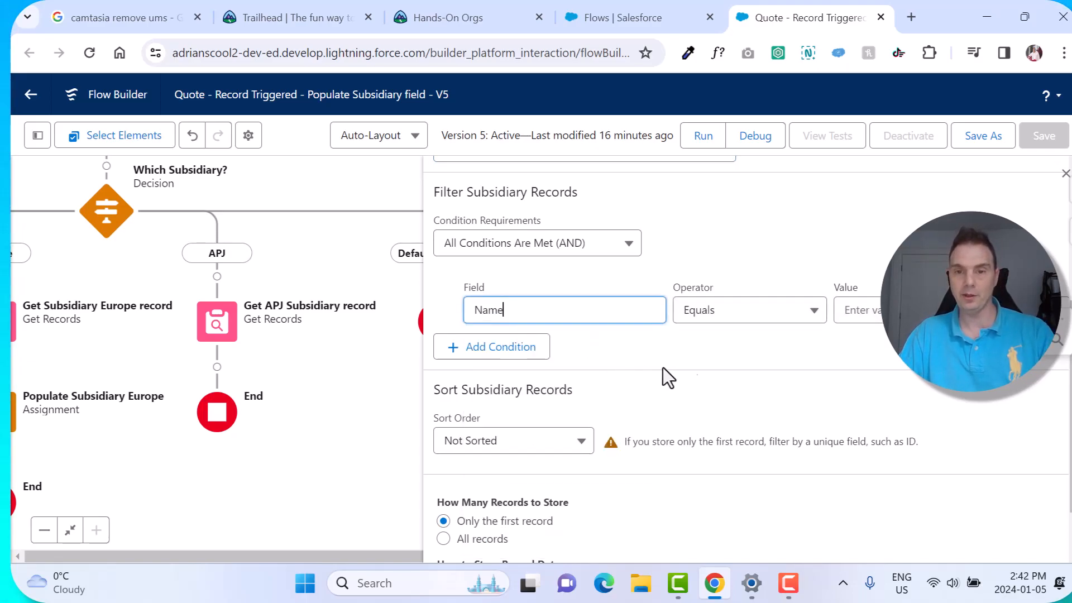
{"action": "left_click", "coordinate": [881, 310]}
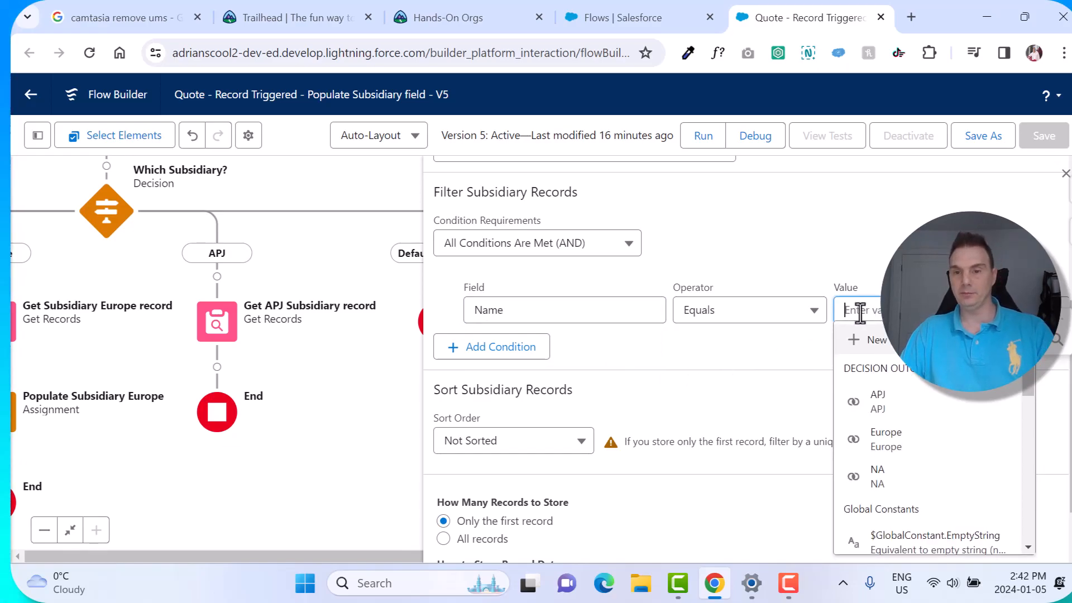
{"action": "type", "text": "Sub"}
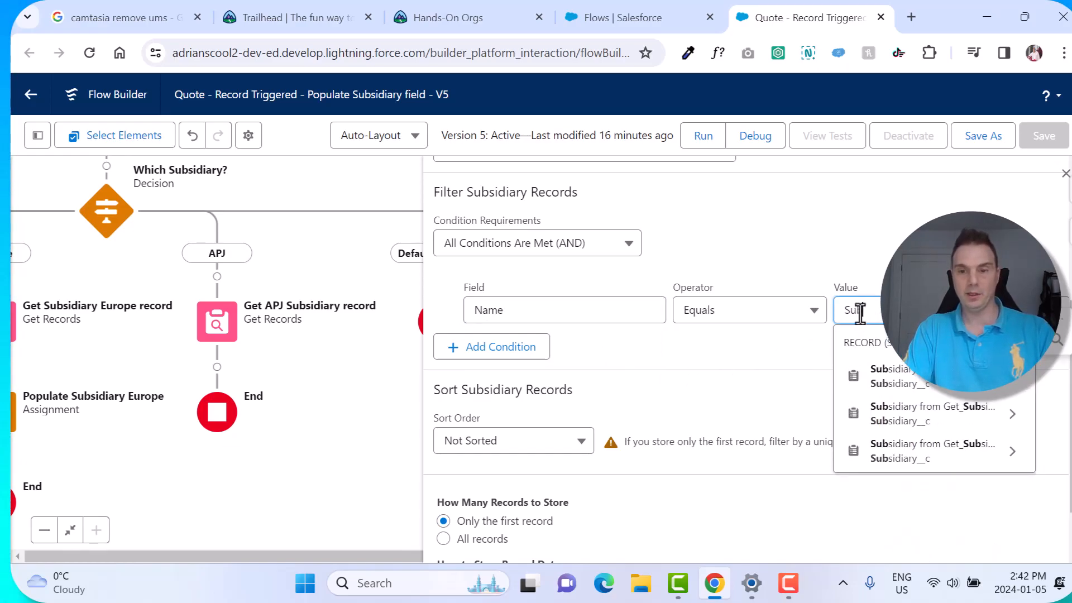
{"action": "type", "text": "sidia"}
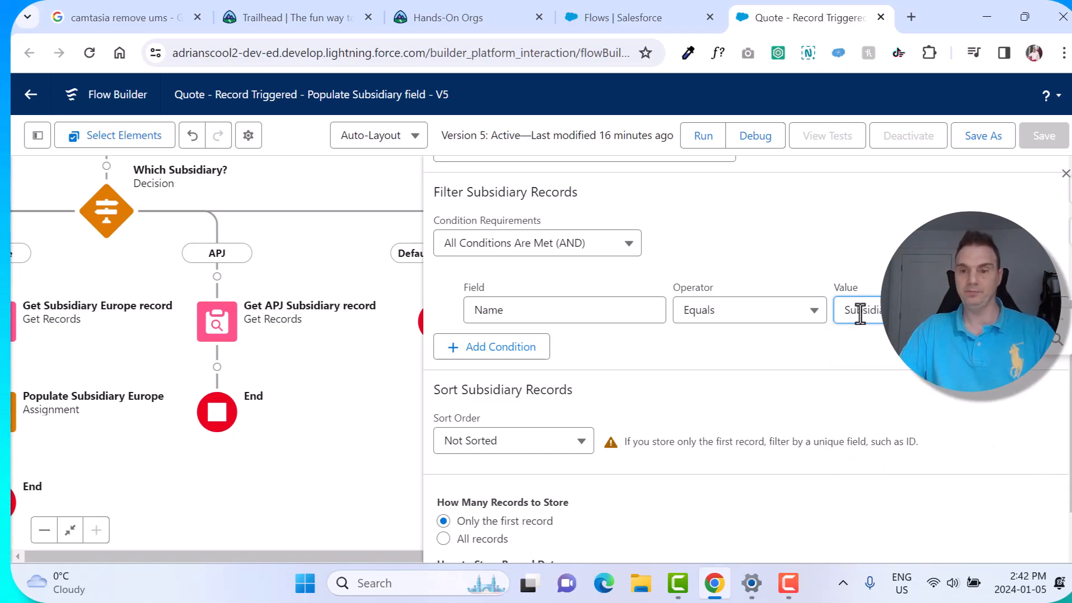
{"action": "left_click", "coordinate": [864, 360]}
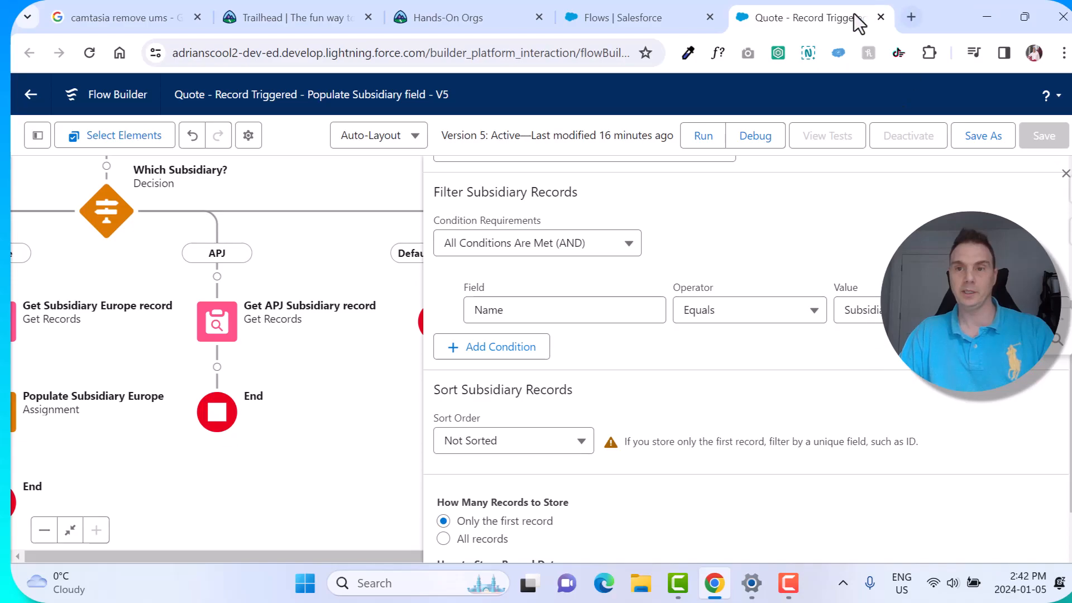
Step: Check the APJ subsidiary's exact name in the Salesforce CPQ Subsidiaries list using a duplicate of the flow's browser tab, and return to the flow
{"action": "right_click", "coordinate": [822, 19]}
{"action": "left_click", "coordinate": [889, 168]}
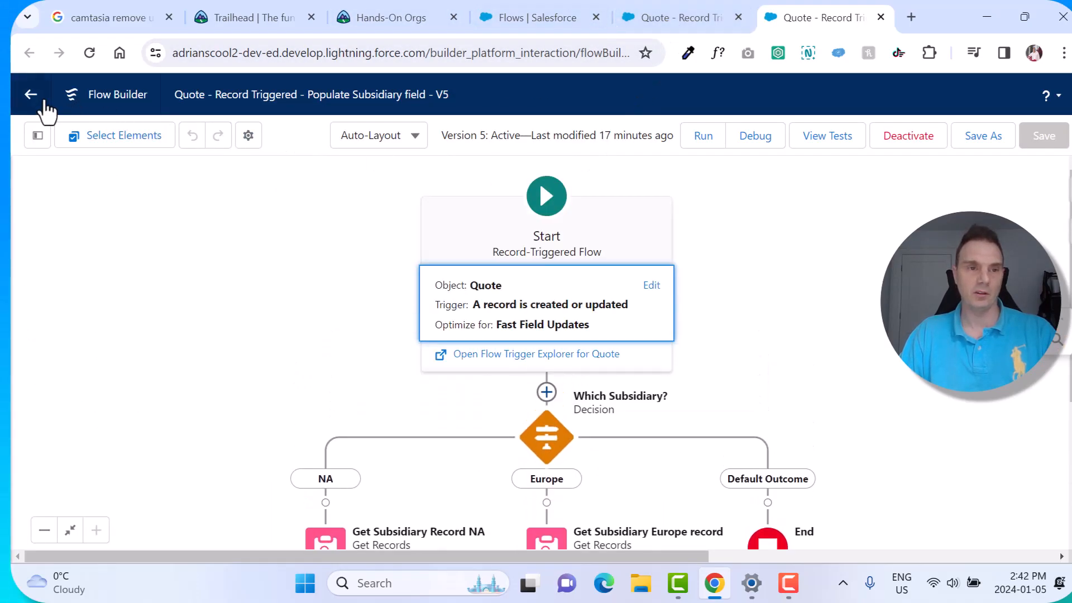
{"action": "left_click", "coordinate": [30, 95]}
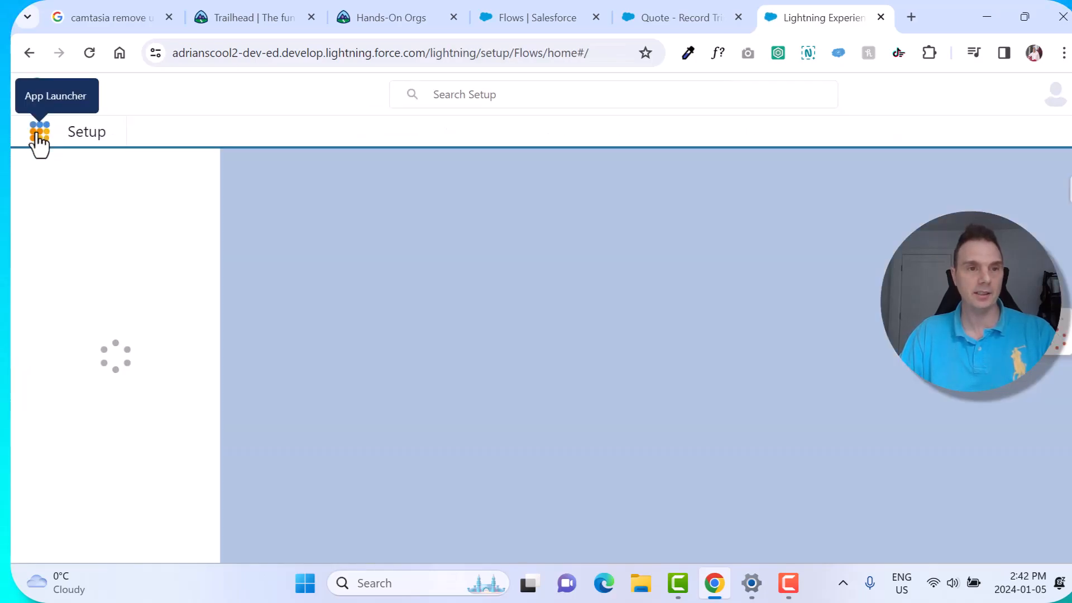
{"action": "left_click", "coordinate": [39, 139]}
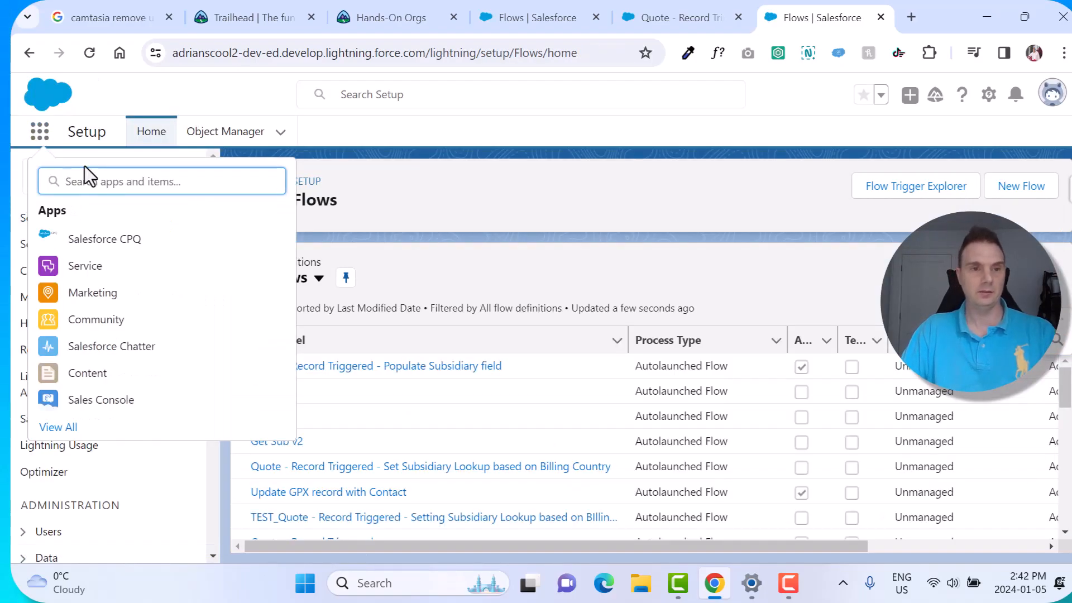
{"action": "left_click", "coordinate": [132, 248]}
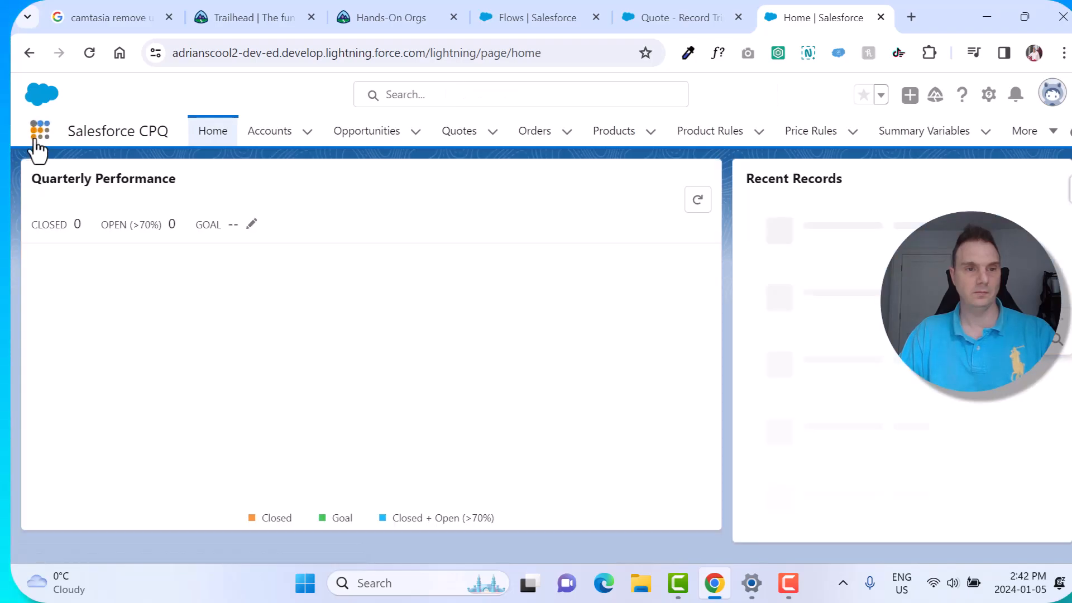
{"action": "left_click", "coordinate": [41, 130]}
{"action": "type", "text": "sub"}
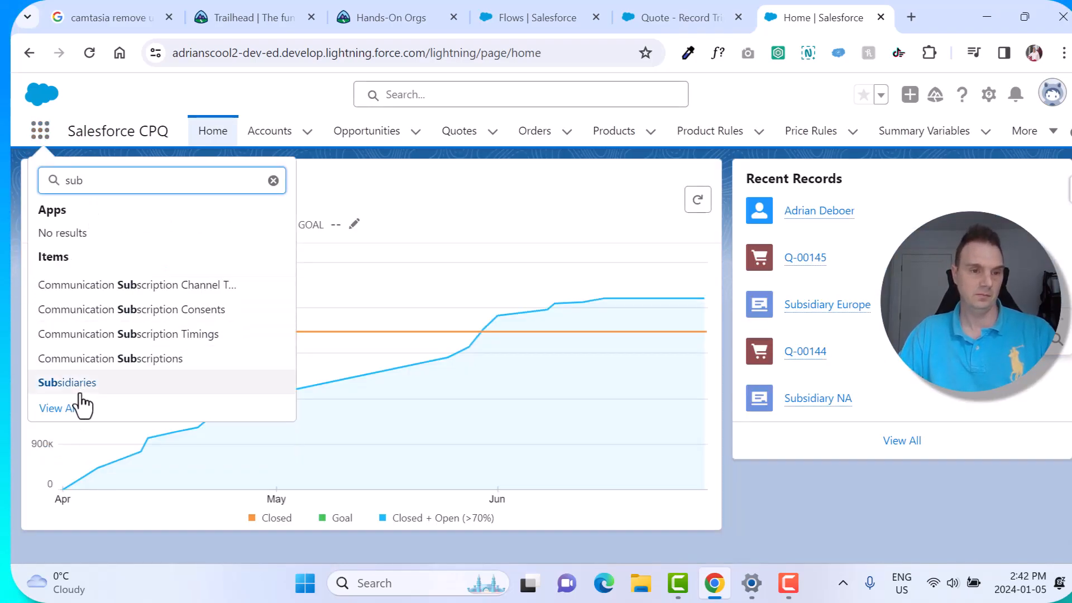
{"action": "left_click", "coordinate": [74, 391]}
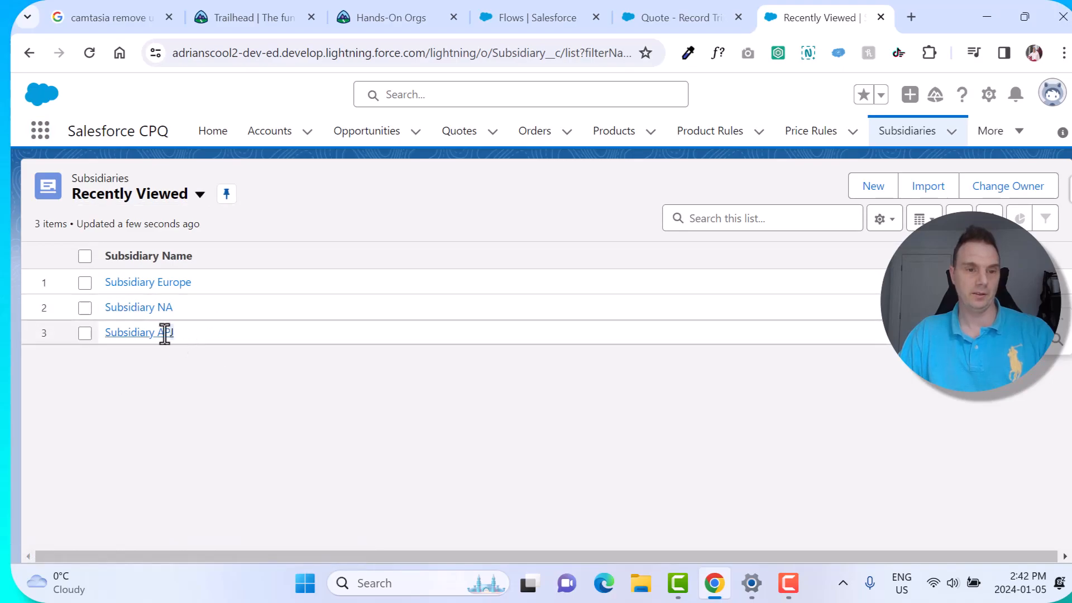
{"action": "left_click", "coordinate": [102, 333]}
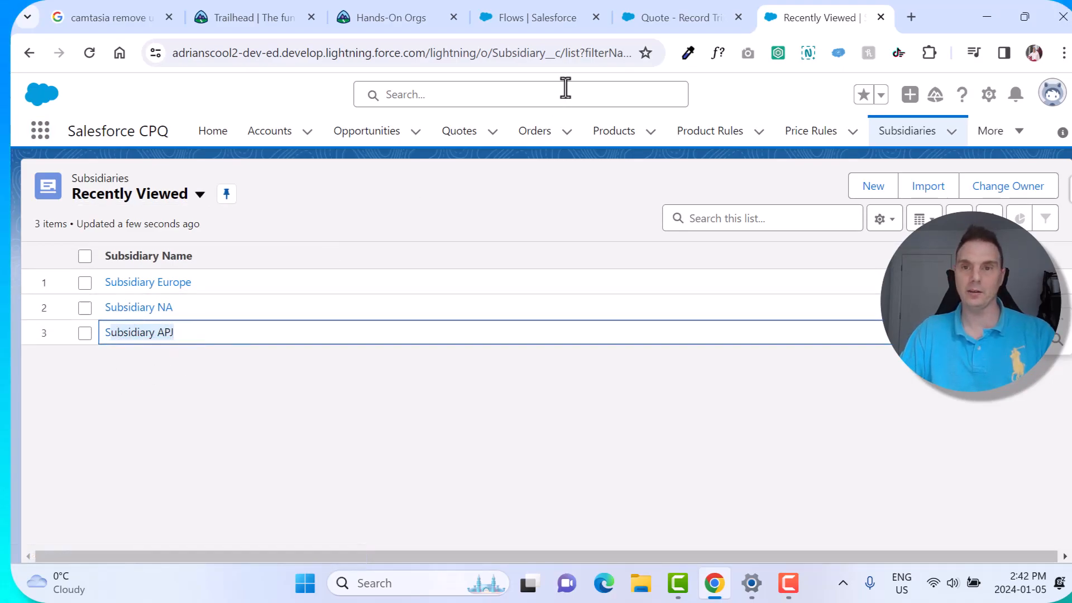
{"action": "left_click", "coordinate": [680, 8]}
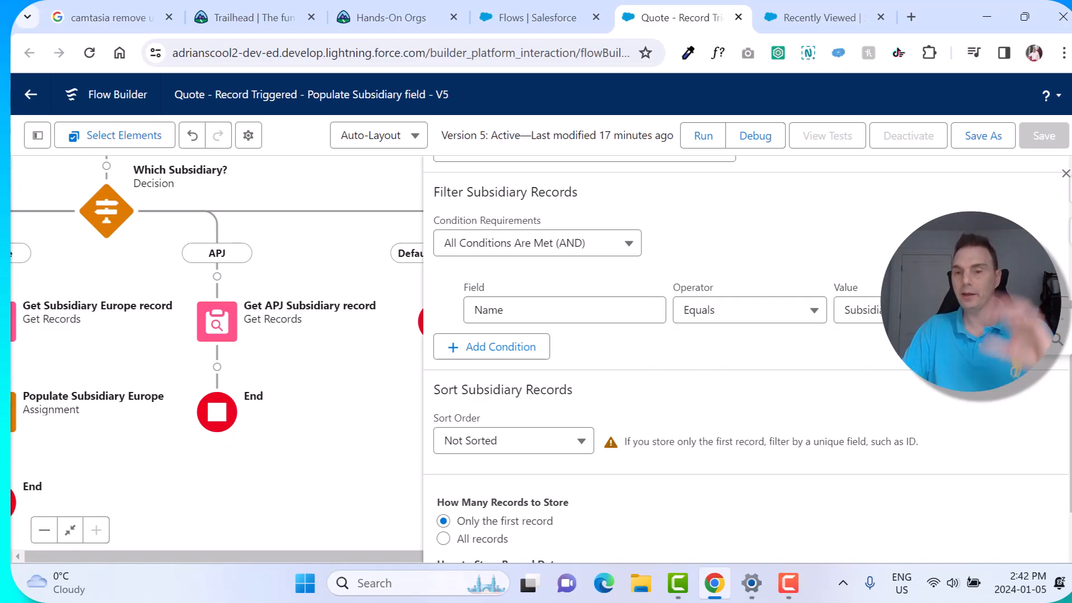
Step: Add an Assignment element after Get APJ Subsidiary record in the APJ branch
{"action": "scroll", "coordinate": [746, 359], "scroll_direction": "down", "scroll_amount": 1}
{"action": "left_click_drag", "start_coordinate": [324, 413], "coordinate": [288, 383]}
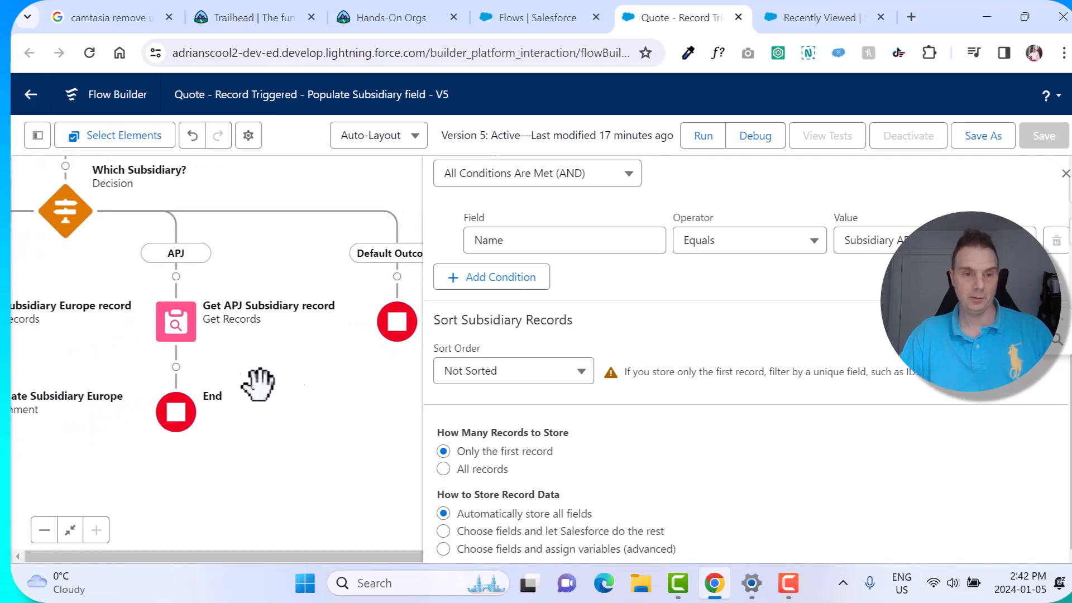
{"action": "left_click_drag", "start_coordinate": [203, 390], "coordinate": [265, 382]}
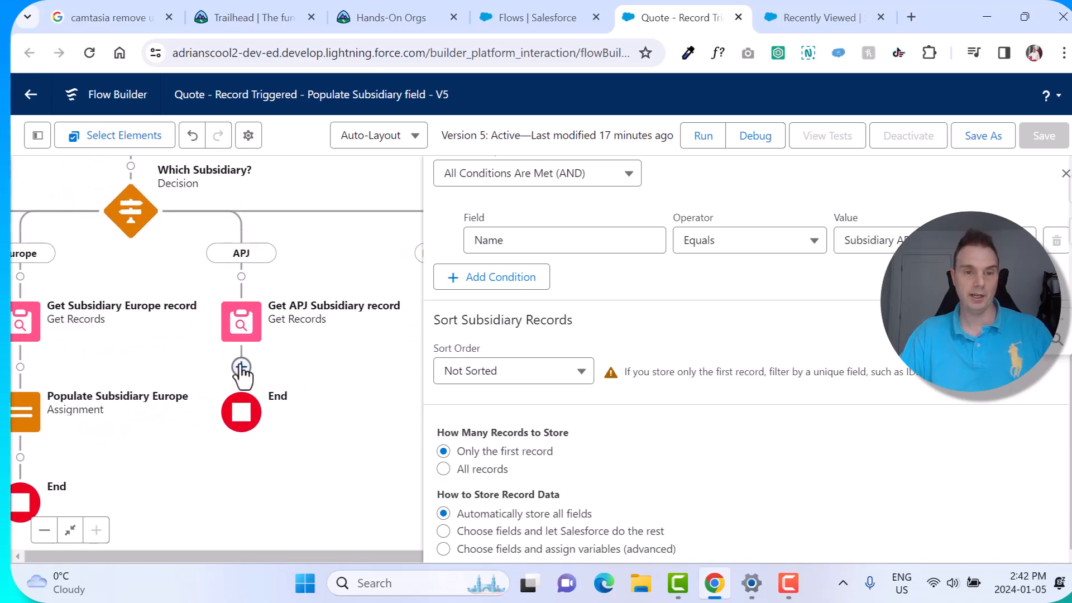
{"action": "left_click", "coordinate": [241, 367]}
{"action": "scroll", "coordinate": [268, 469], "scroll_direction": "down", "scroll_amount": 5}
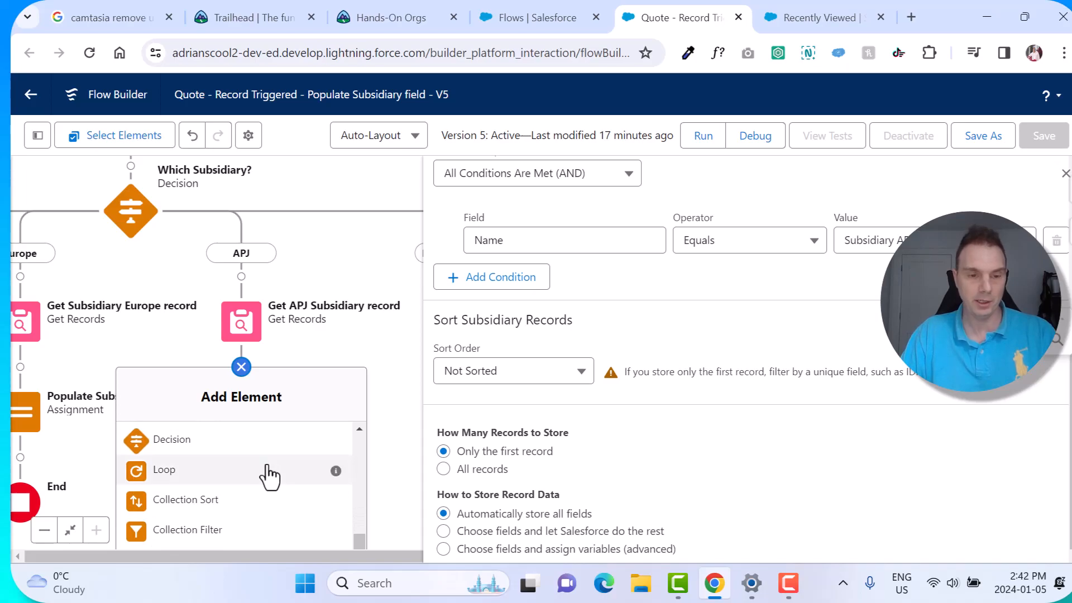
{"action": "scroll", "coordinate": [262, 472], "scroll_direction": "up", "scroll_amount": 2}
{"action": "left_click", "coordinate": [184, 497]}
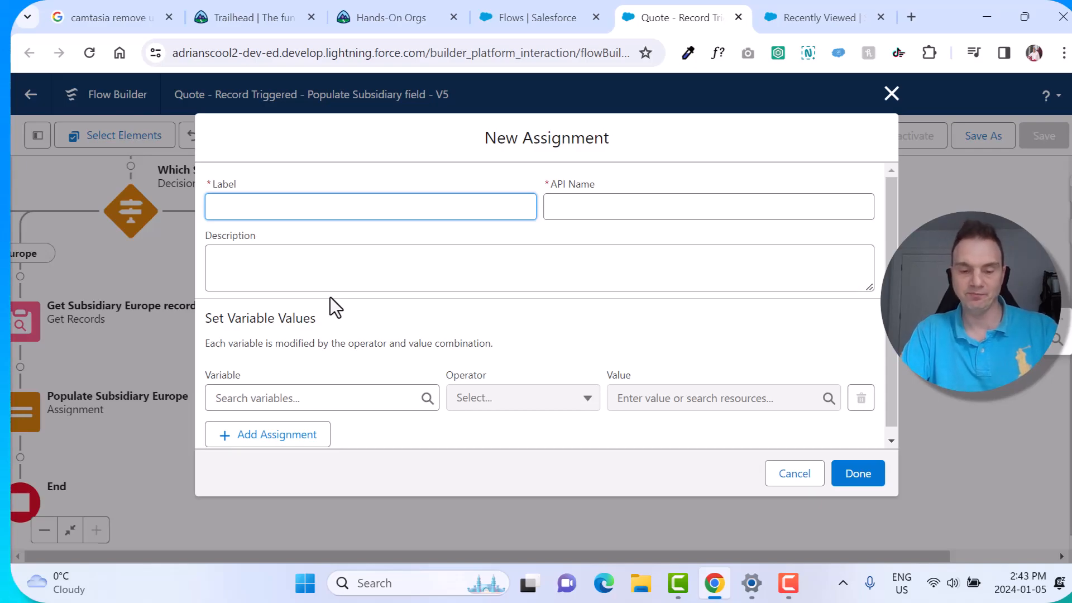
Step: Label the new assignment Populate APJ record in Subsidiary field, with API name Populate_APJ_record_in_Subsidiary_field
{"action": "type", "text": "Ppo"}
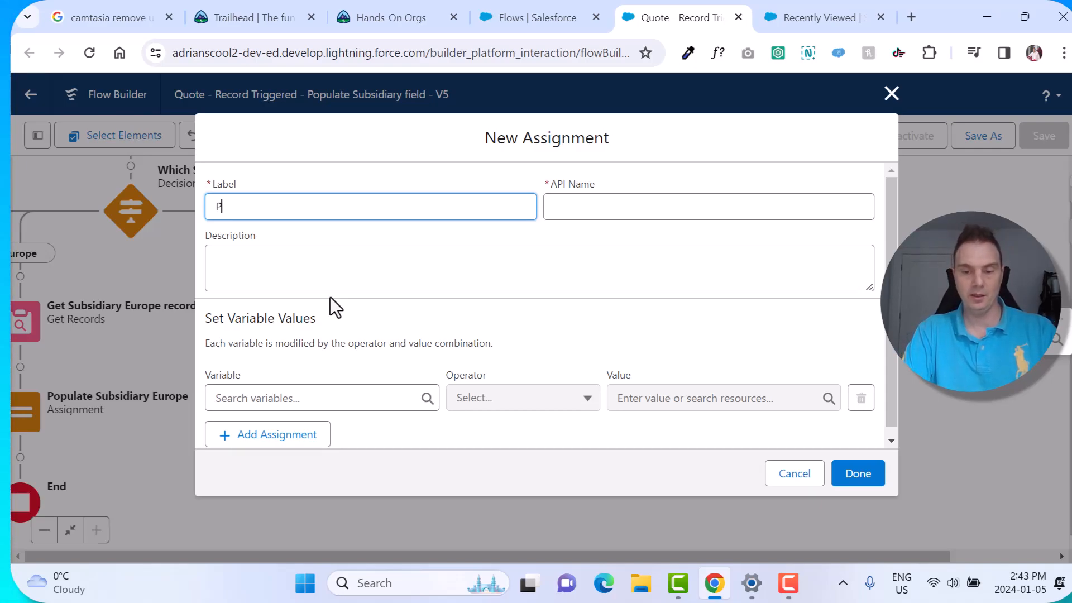
{"action": "key", "text": "BackSpace"}
{"action": "key", "text": "BackSpace"}
{"action": "type", "text": "o"}
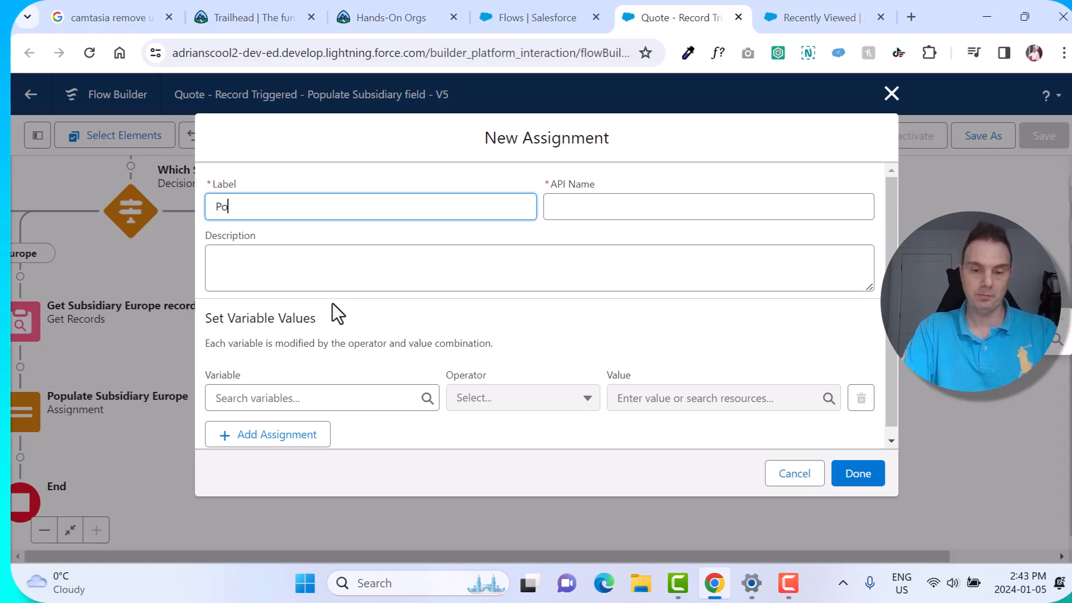
{"action": "type", "text": "pulate APJ"}
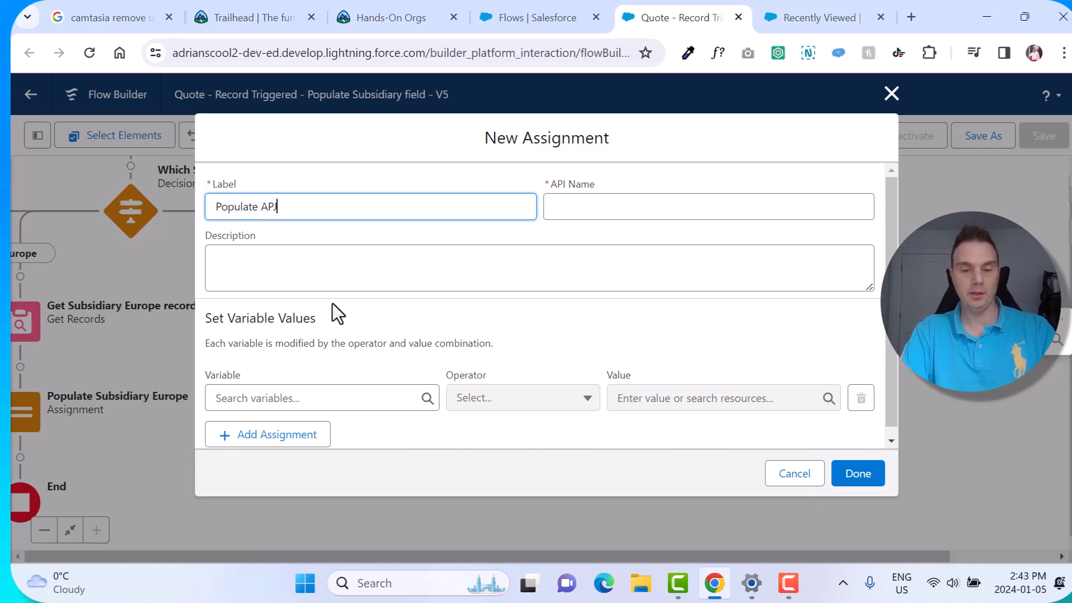
{"action": "type", "text": " record in Sub"}
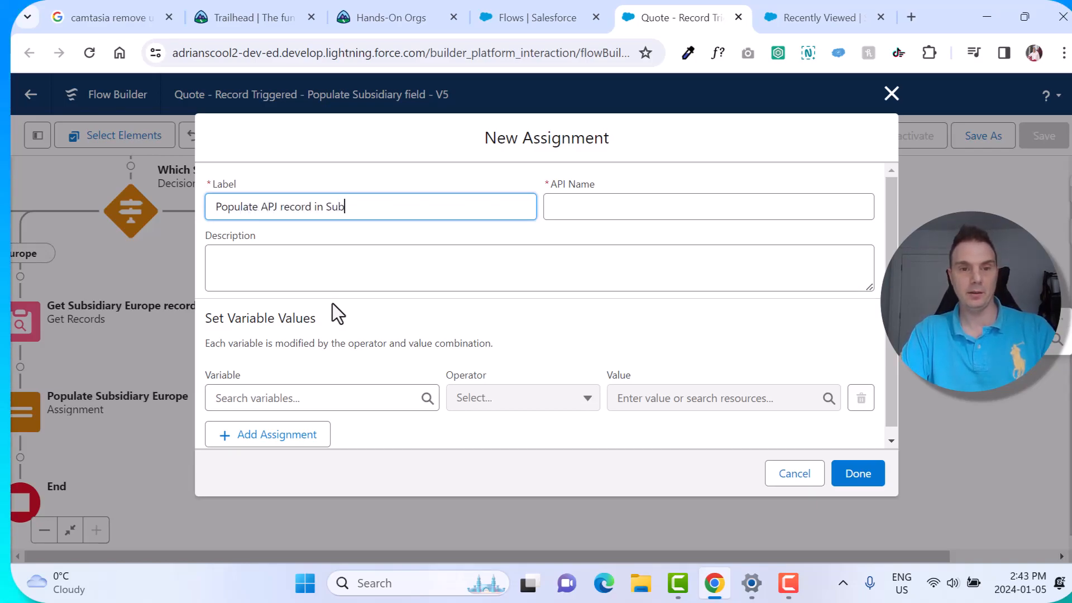
{"action": "type", "text": "sidiary field"}
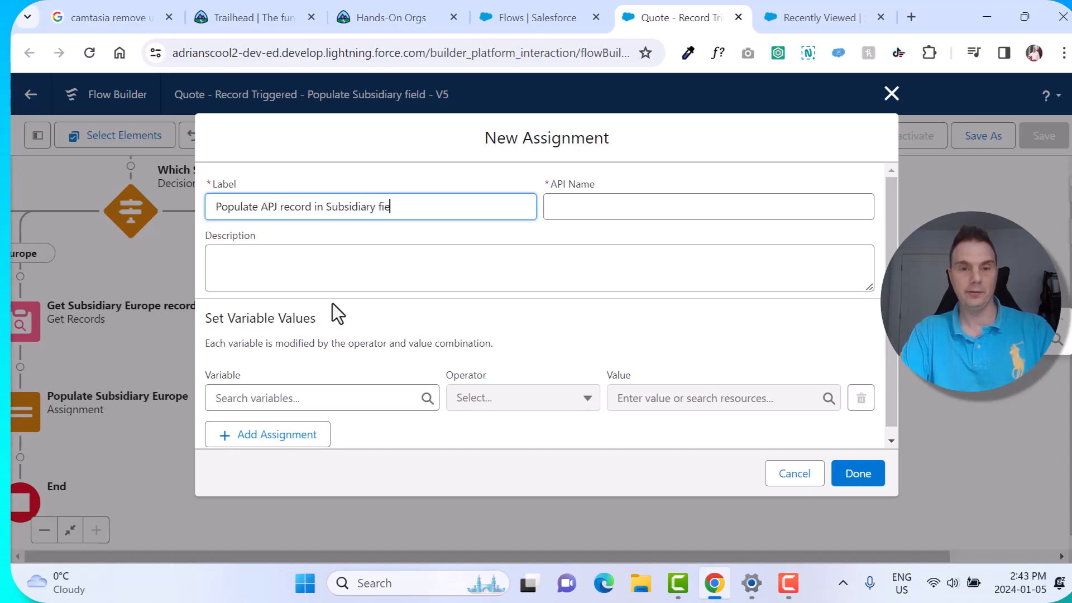
{"action": "key", "text": "Tab"}
Step: Choose the triggering quote's Subsidiary field ($Record > Subsidiary) as the assignment's variable
{"action": "scroll", "coordinate": [317, 317], "scroll_direction": "down", "scroll_amount": 1}
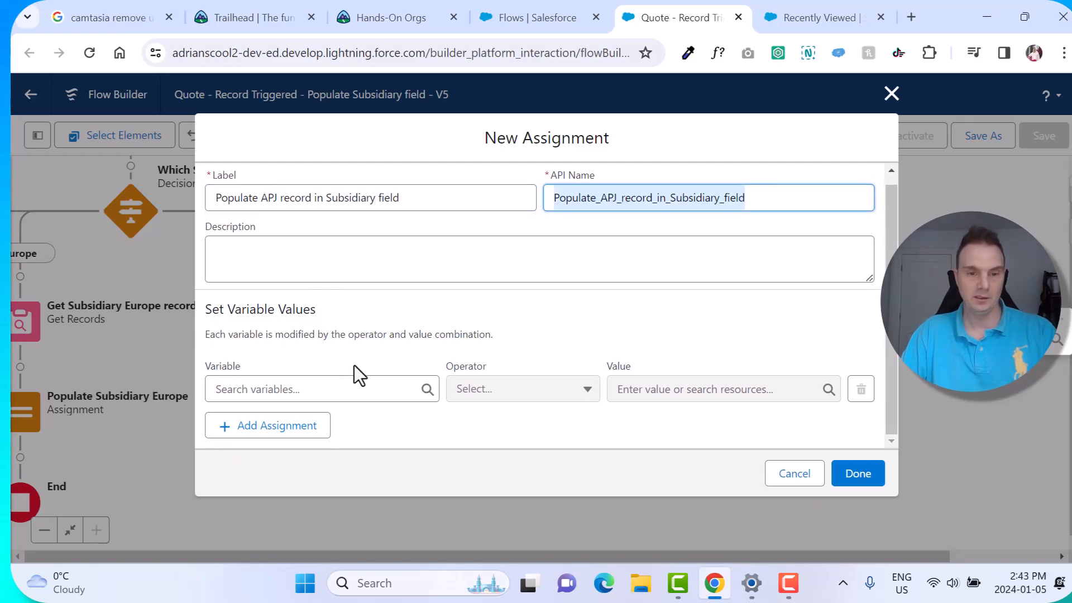
{"action": "left_click", "coordinate": [348, 392]}
{"action": "scroll", "coordinate": [359, 302], "scroll_direction": "down", "scroll_amount": 1}
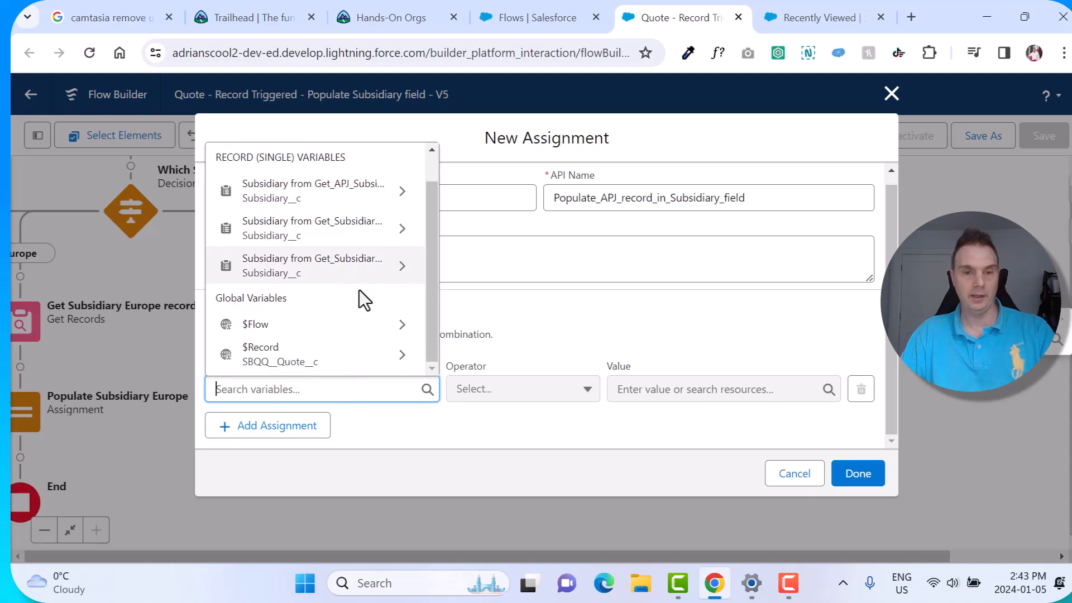
{"action": "left_click", "coordinate": [342, 357]}
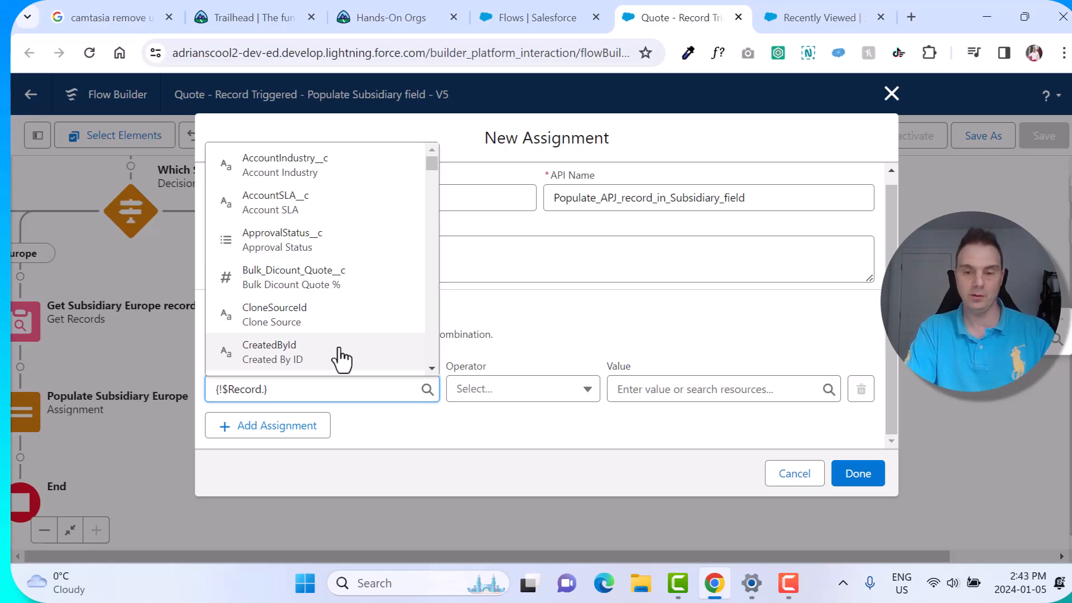
{"action": "type", "text": "sub"}
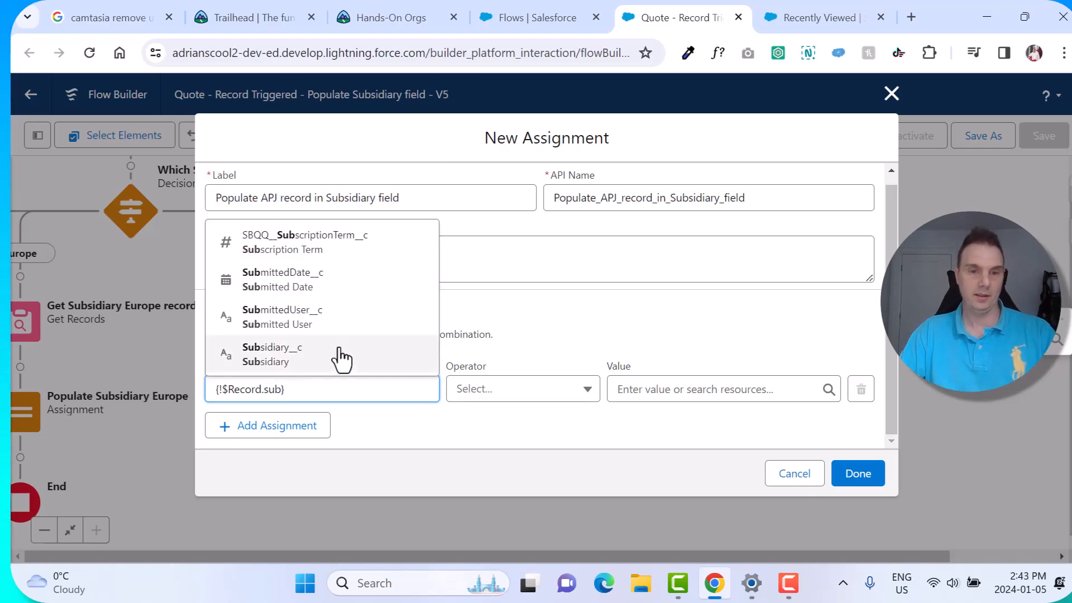
{"action": "left_click", "coordinate": [341, 357]}
Step: Set the assignment's value to the Id from Get_APJ_Subsidiary_record and finish the assignment
{"action": "left_click", "coordinate": [686, 390]}
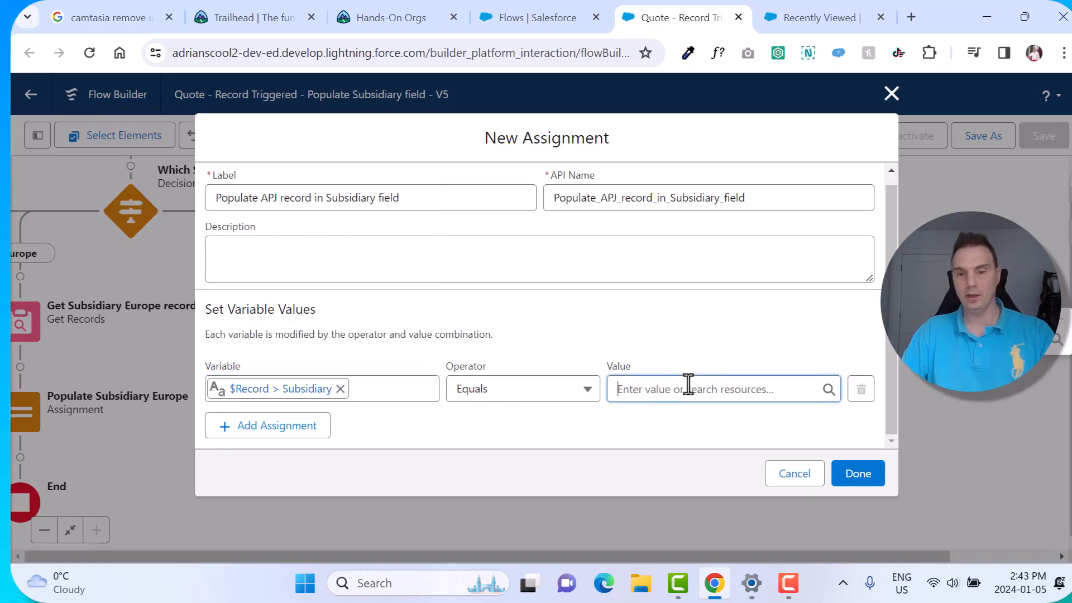
{"action": "scroll", "coordinate": [747, 282], "scroll_direction": "down", "scroll_amount": 5}
{"action": "scroll", "coordinate": [744, 271], "scroll_direction": "up", "scroll_amount": 3}
{"action": "scroll", "coordinate": [743, 276], "scroll_direction": "down", "scroll_amount": 1}
{"action": "scroll", "coordinate": [742, 276], "scroll_direction": "down", "scroll_amount": 1}
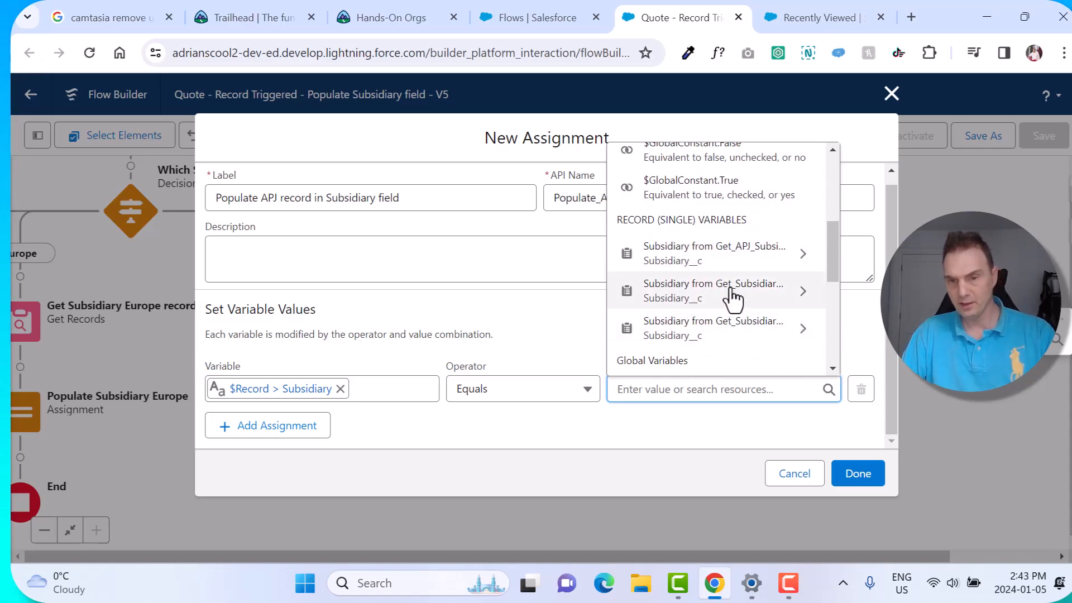
{"action": "left_click", "coordinate": [736, 254]}
{"action": "scroll", "coordinate": [736, 256], "scroll_direction": "down", "scroll_amount": 3}
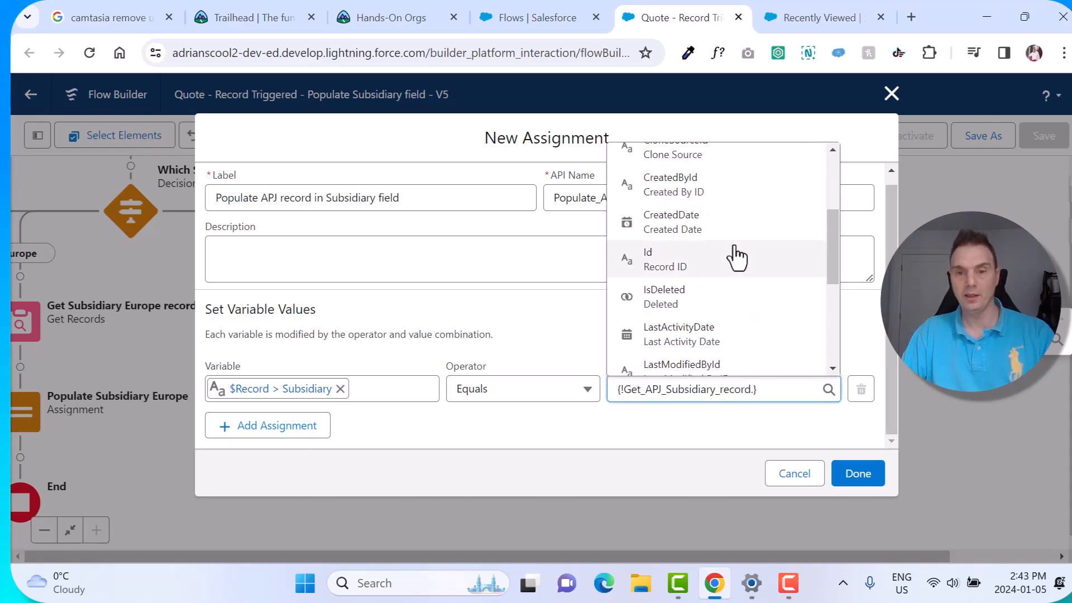
{"action": "left_click", "coordinate": [736, 257]}
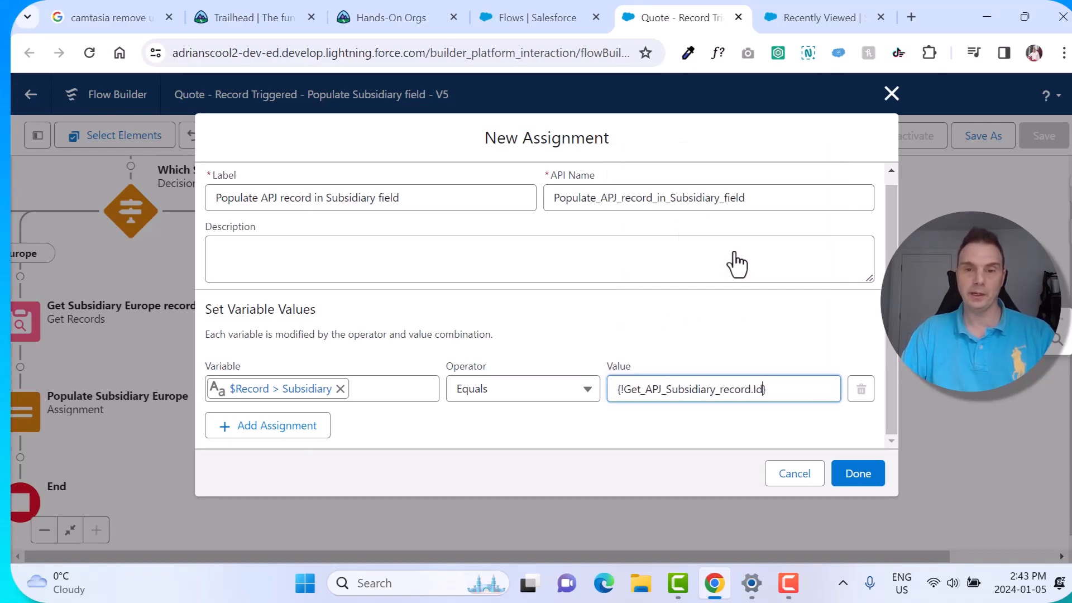
{"action": "left_click", "coordinate": [725, 342]}
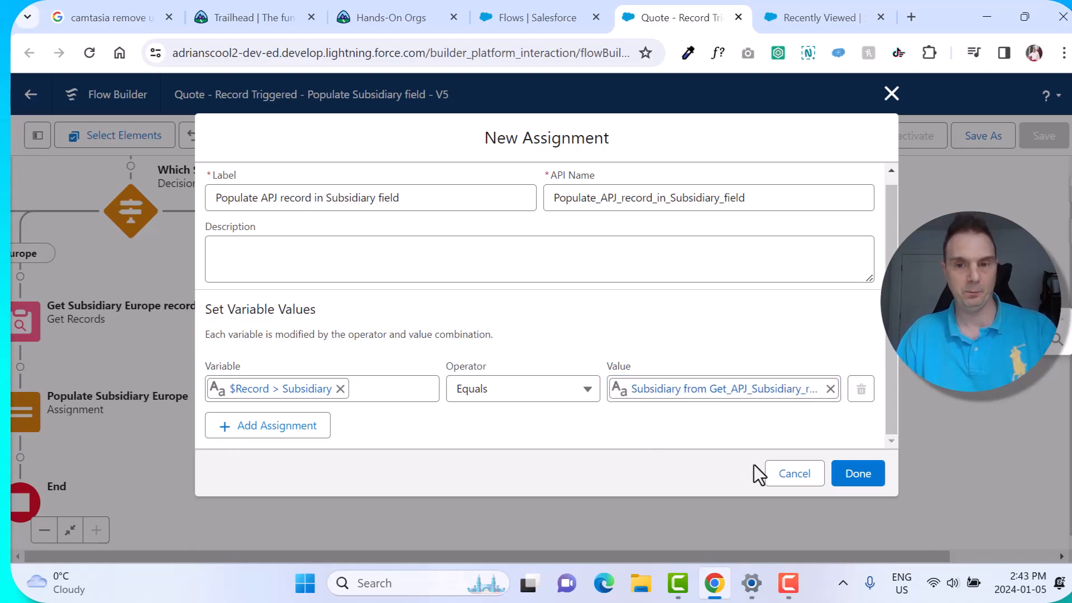
{"action": "left_click", "coordinate": [855, 480]}
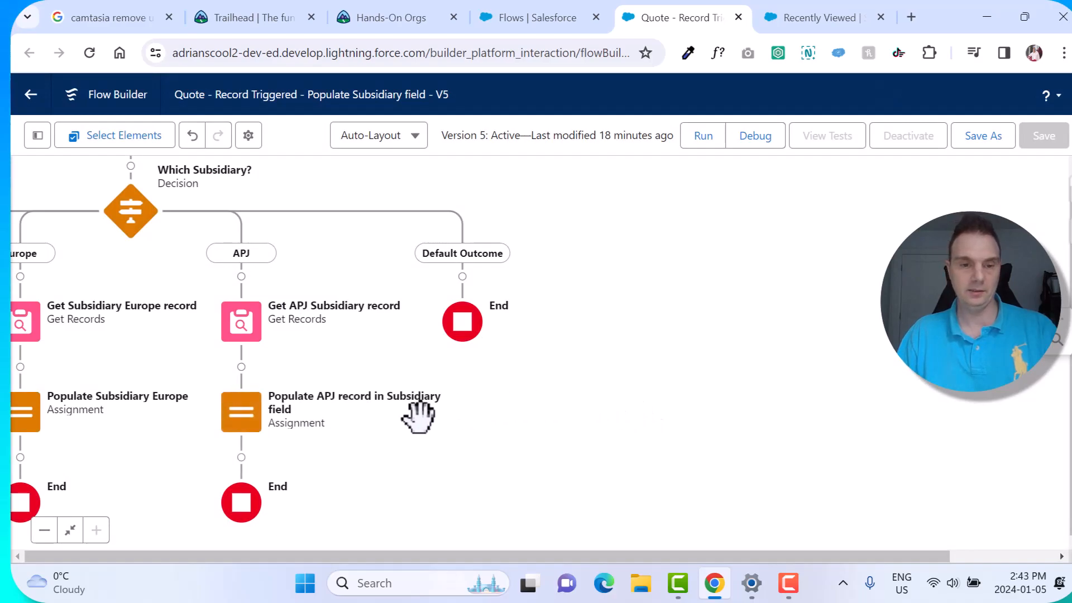
{"action": "left_click_drag", "start_coordinate": [486, 395], "coordinate": [801, 335]}
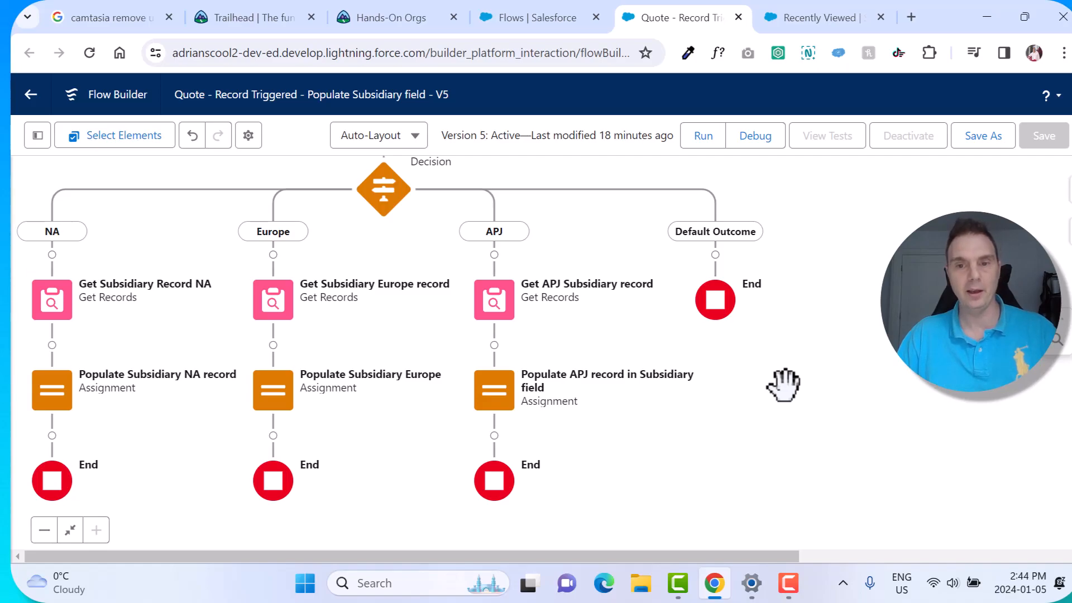
{"action": "left_click_drag", "start_coordinate": [793, 363], "coordinate": [813, 407]}
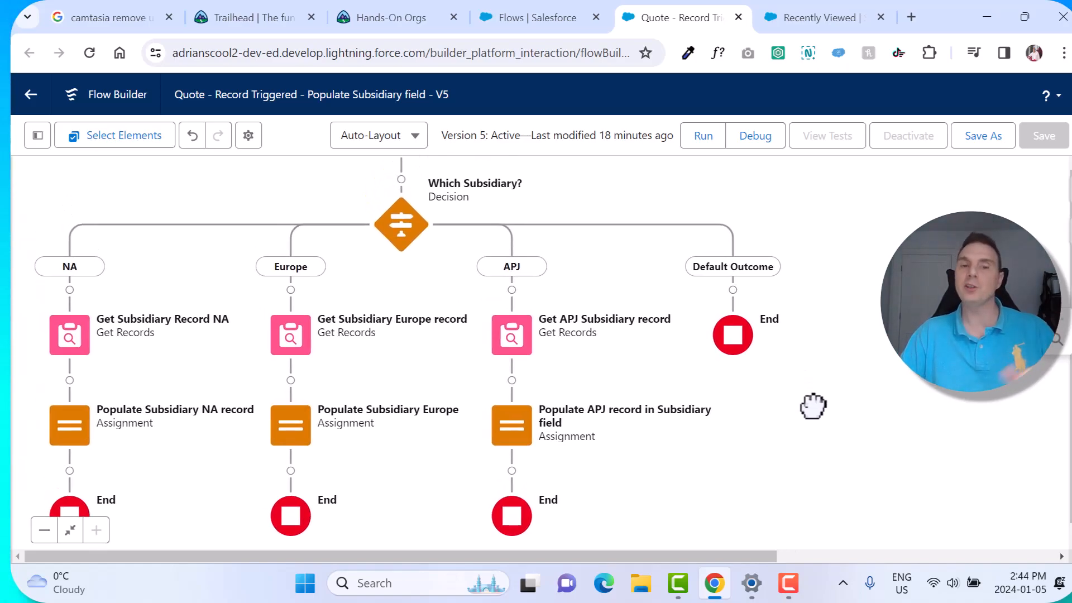